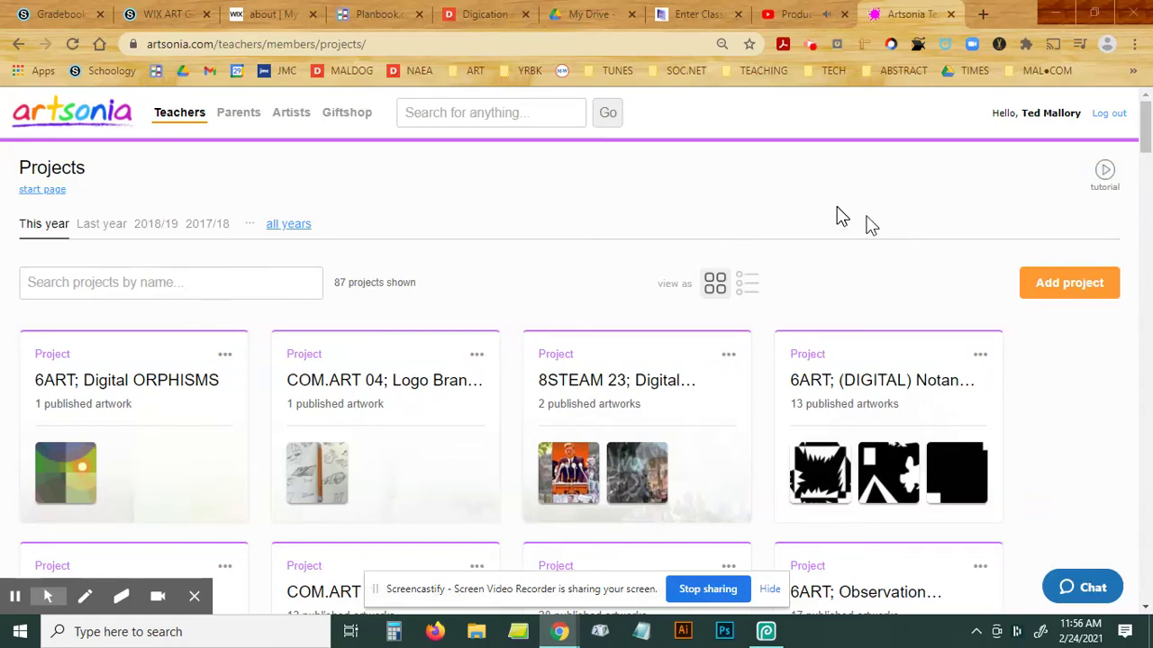
Open the Orphism 1 artwork details in the 6ART; Digital ORPHISMS project, then minimize Chrome
click(83, 481)
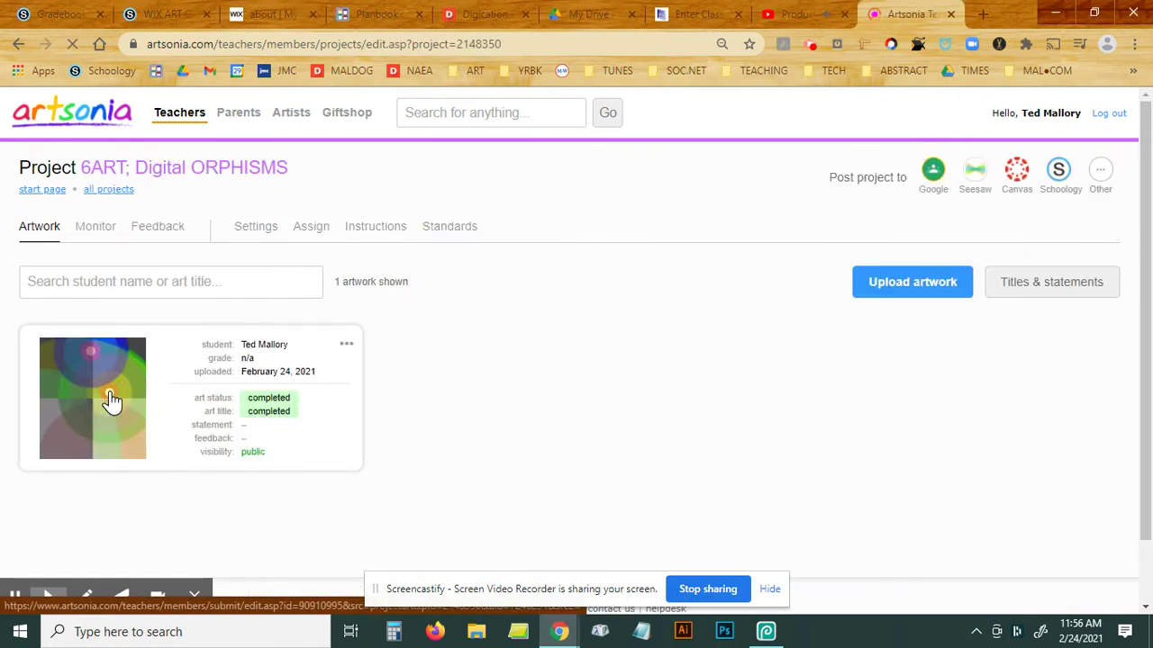
click(112, 401)
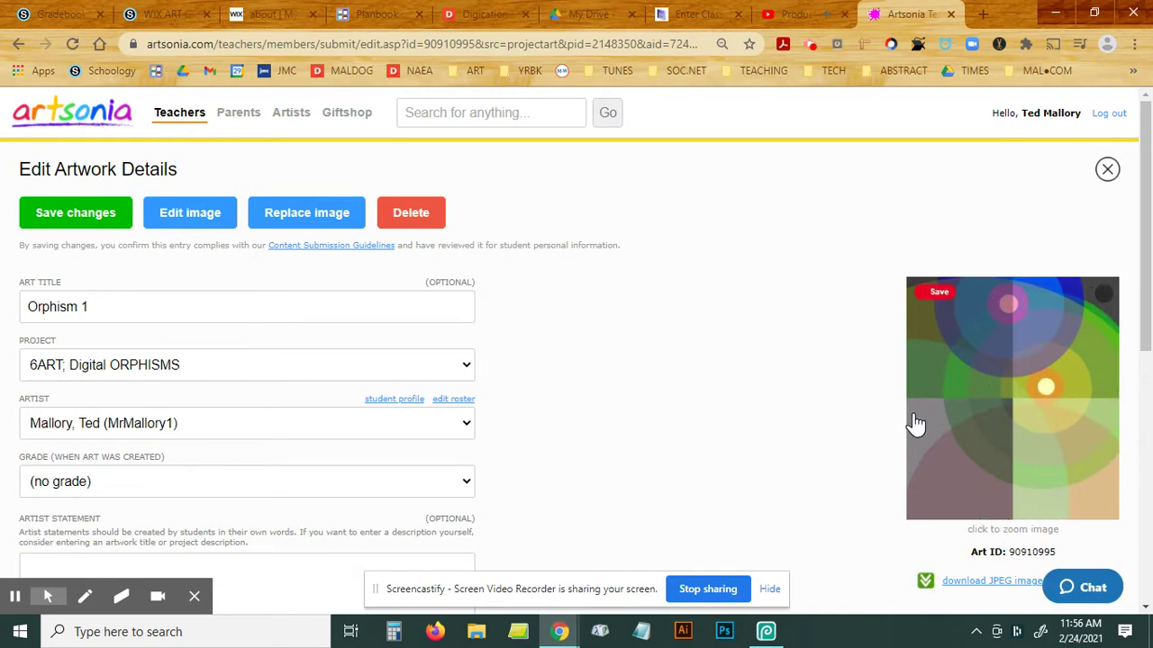
click(1050, 11)
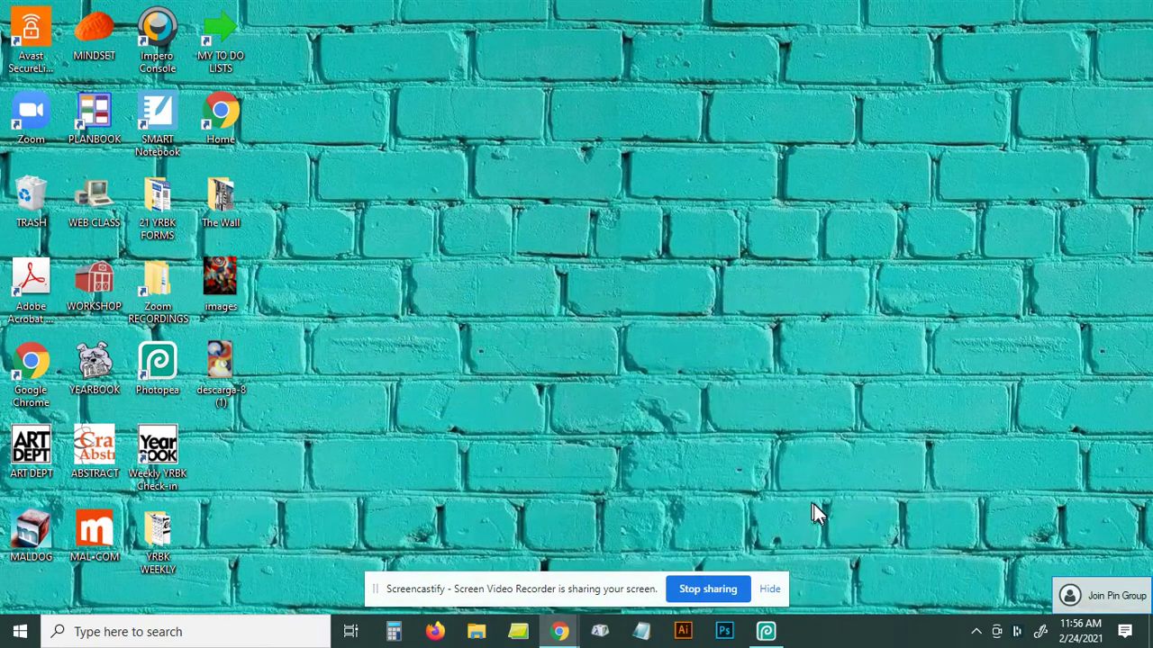
Restore Photopea and delete every layer from Shape 3 down to Layer 2, keeping only Background
click(767, 632)
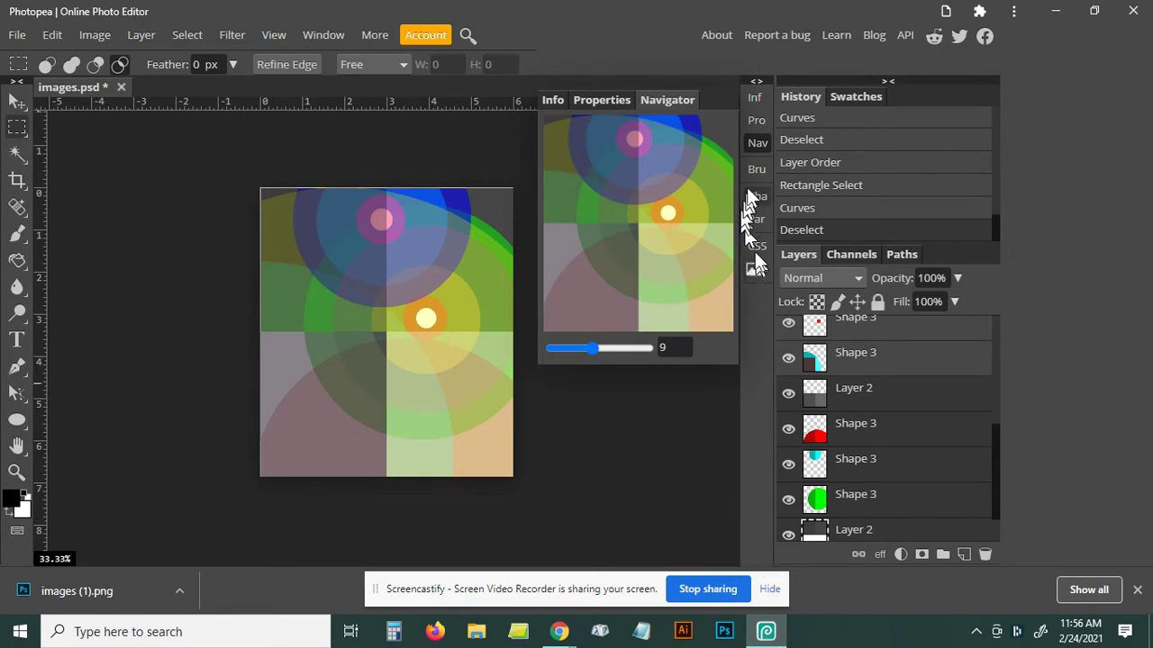
click(754, 142)
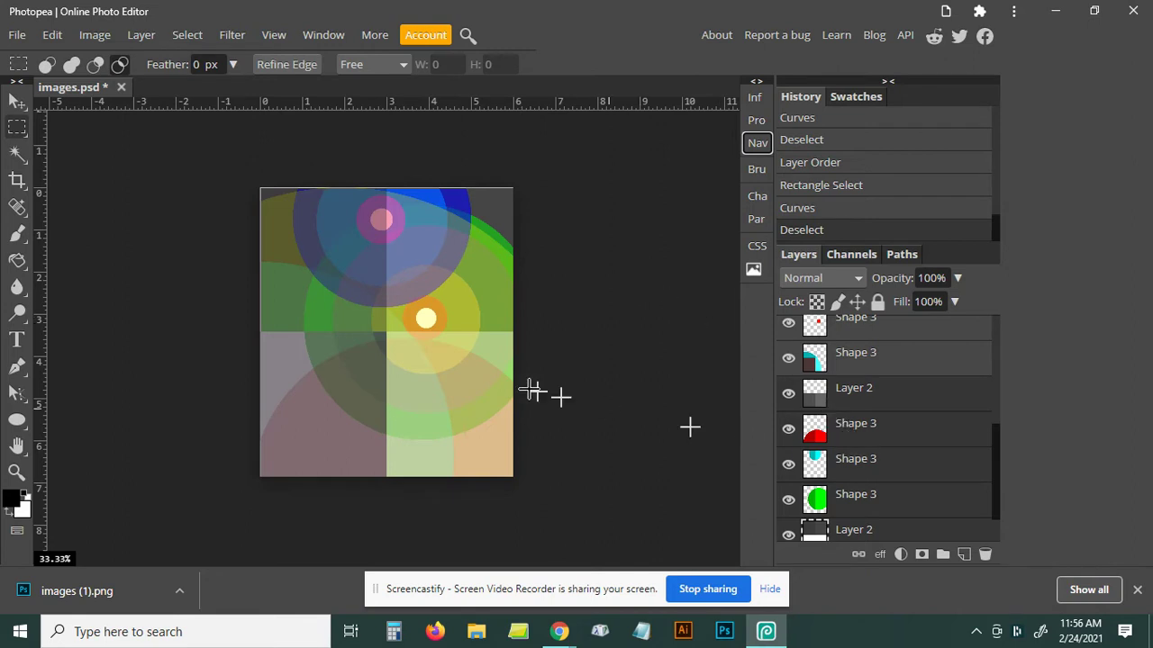
scroll(608, 405, down, 2)
scroll(608, 404, up, 4)
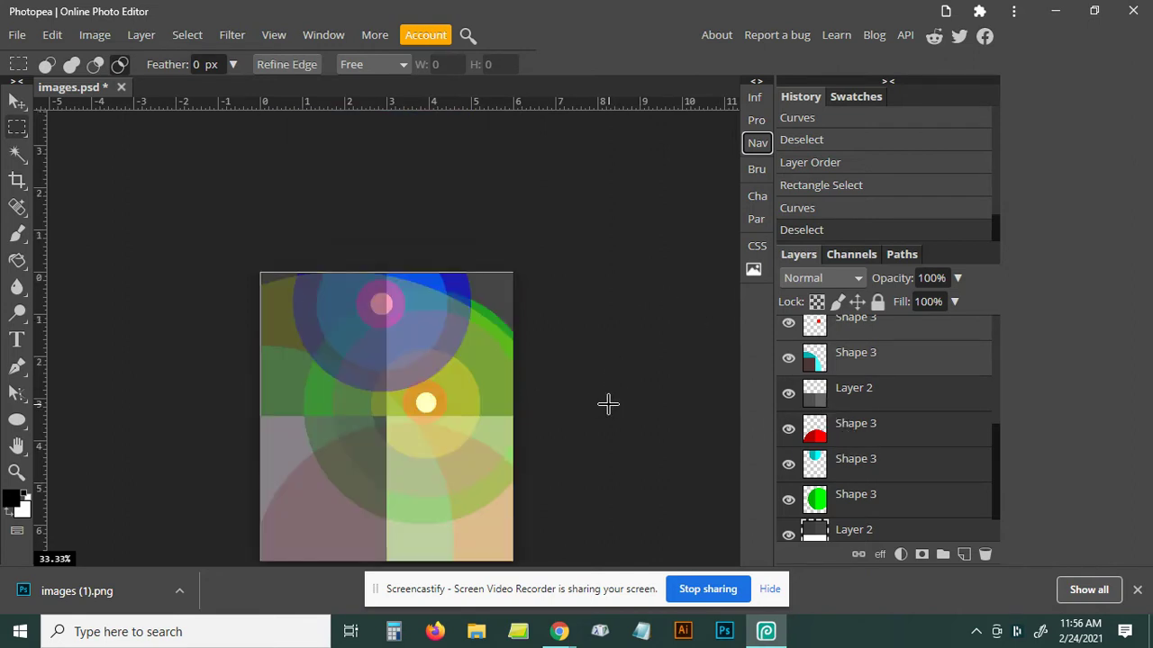
scroll(608, 405, down, 2)
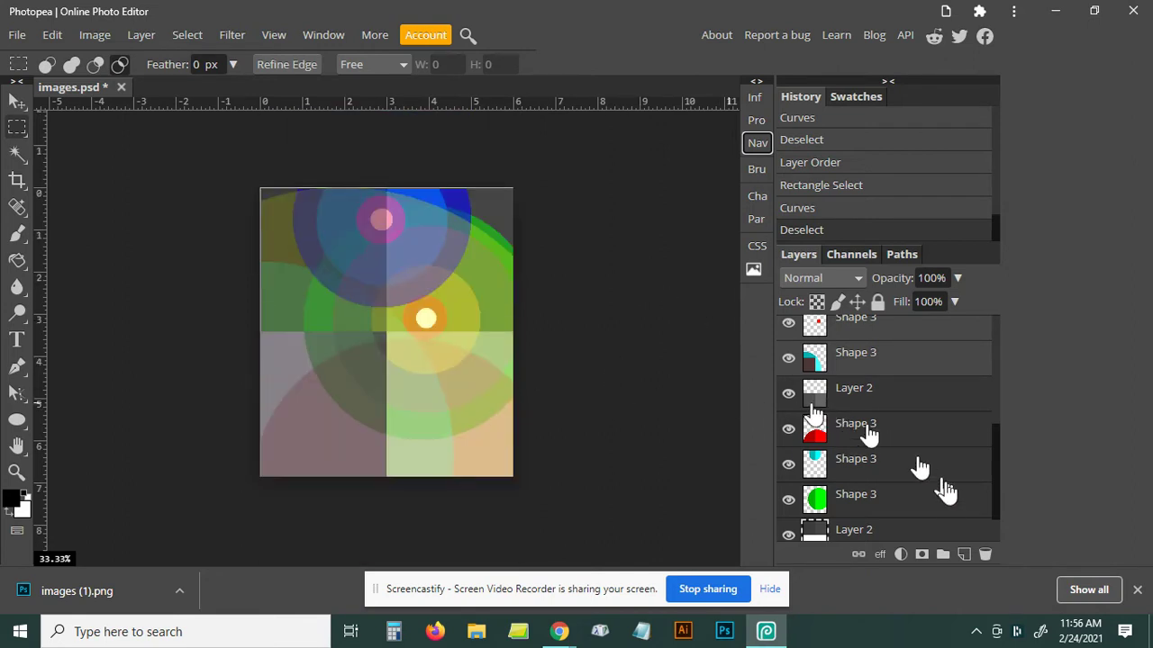
drag(993, 488, 999, 333)
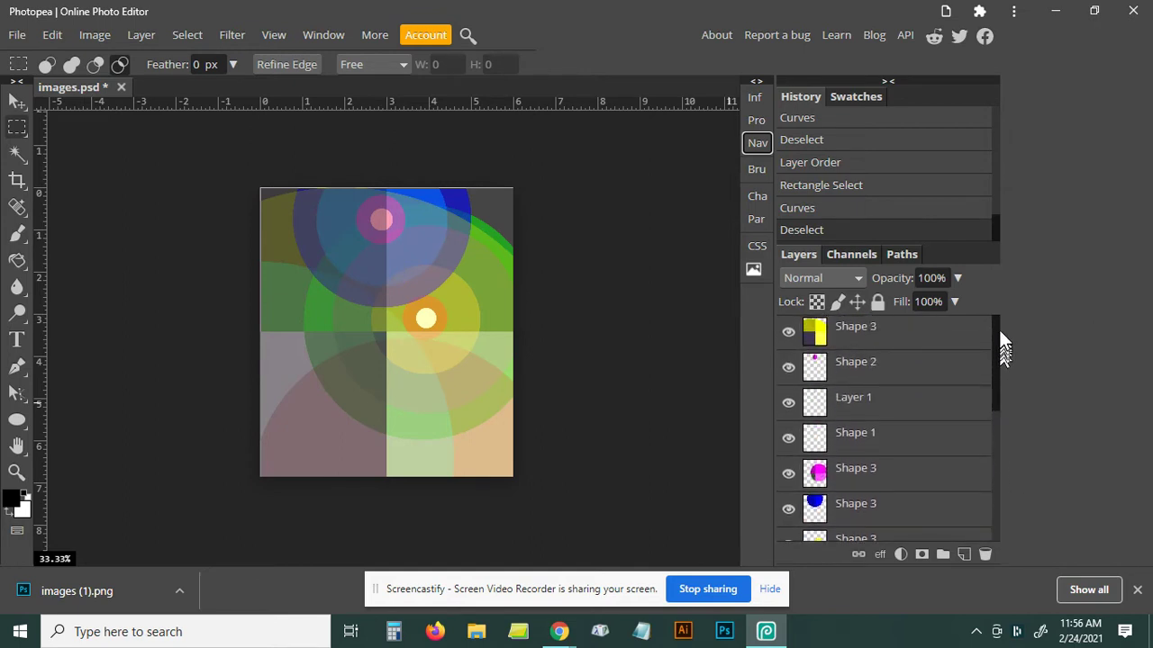
click(887, 340)
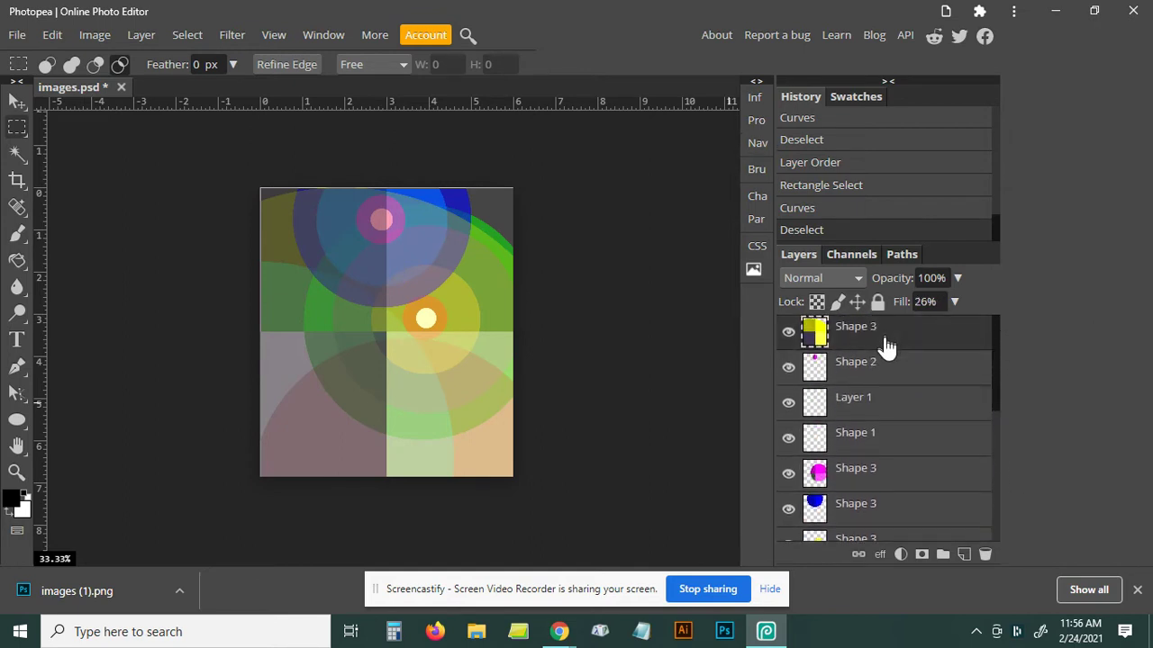
scroll(878, 455, down, 5)
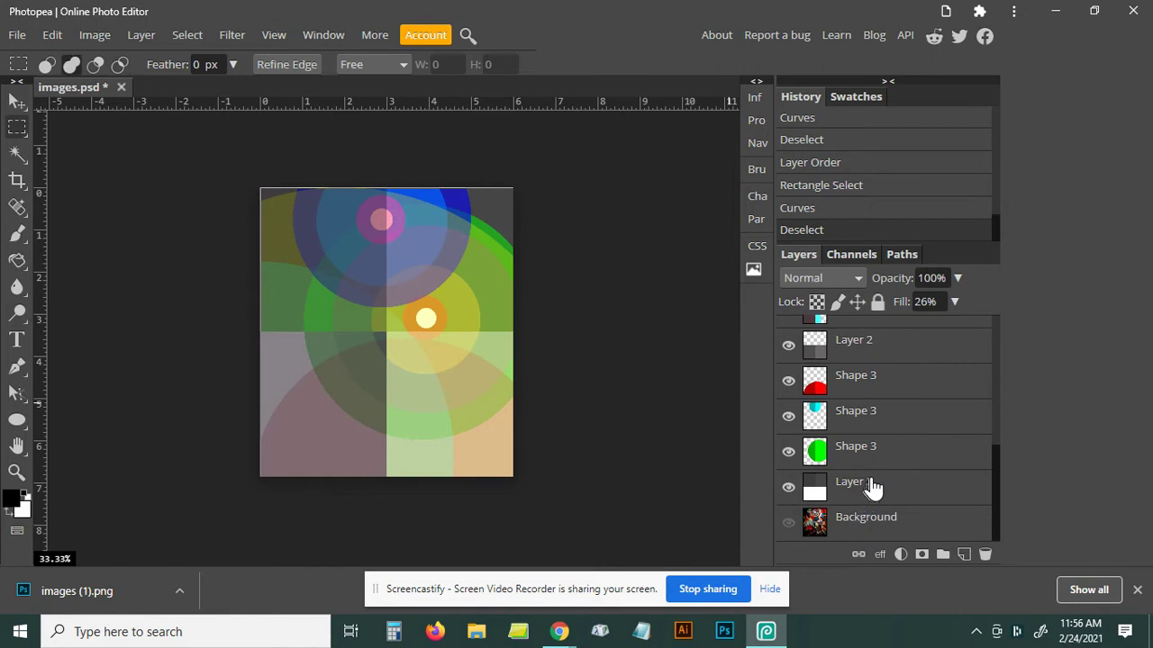
click(869, 486)
drag(866, 488, 986, 555)
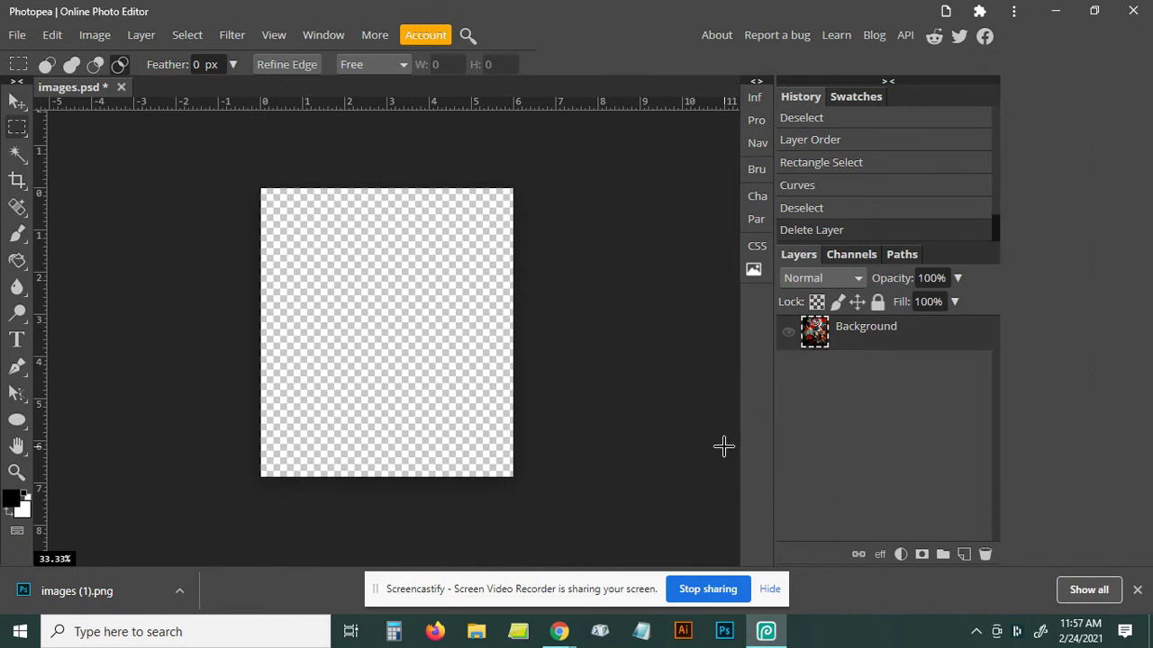
Unhide the Background Orphism painting, flip it vertically and horizontally, and drop it to 75% opacity
click(788, 333)
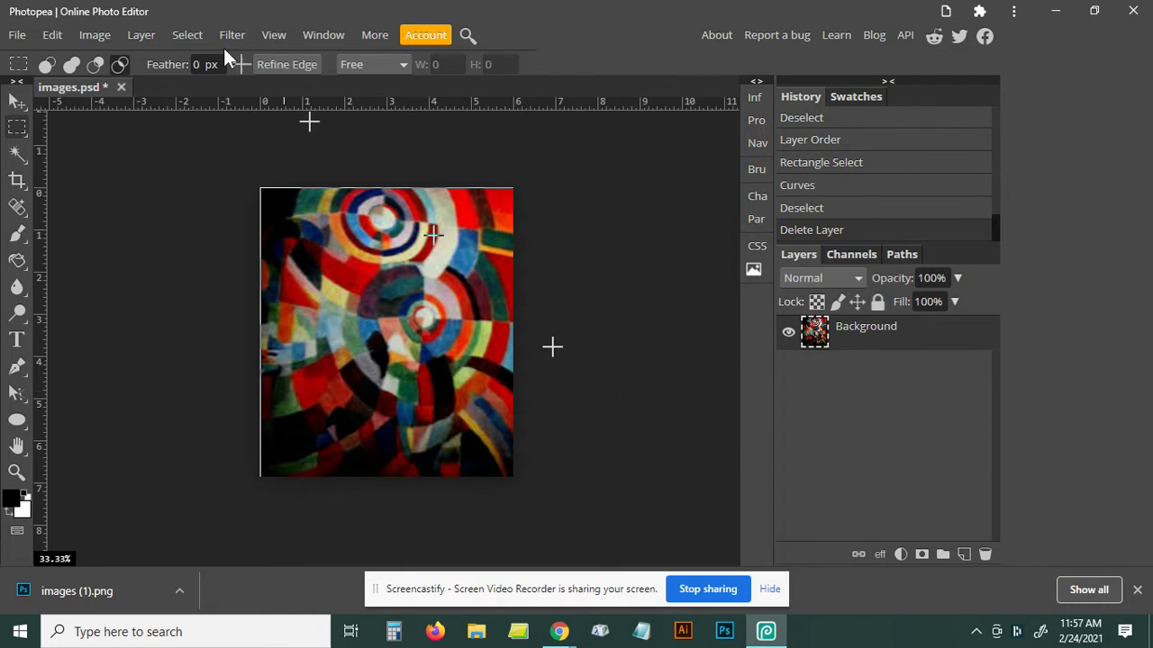
click(96, 36)
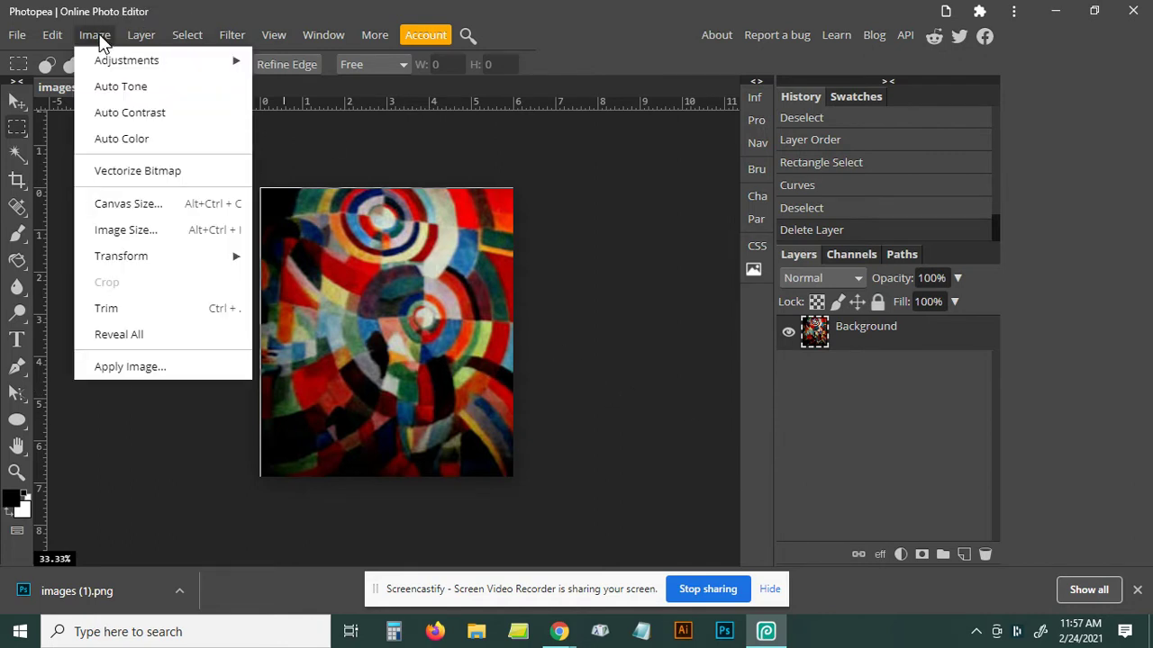
mouse_move(121, 256)
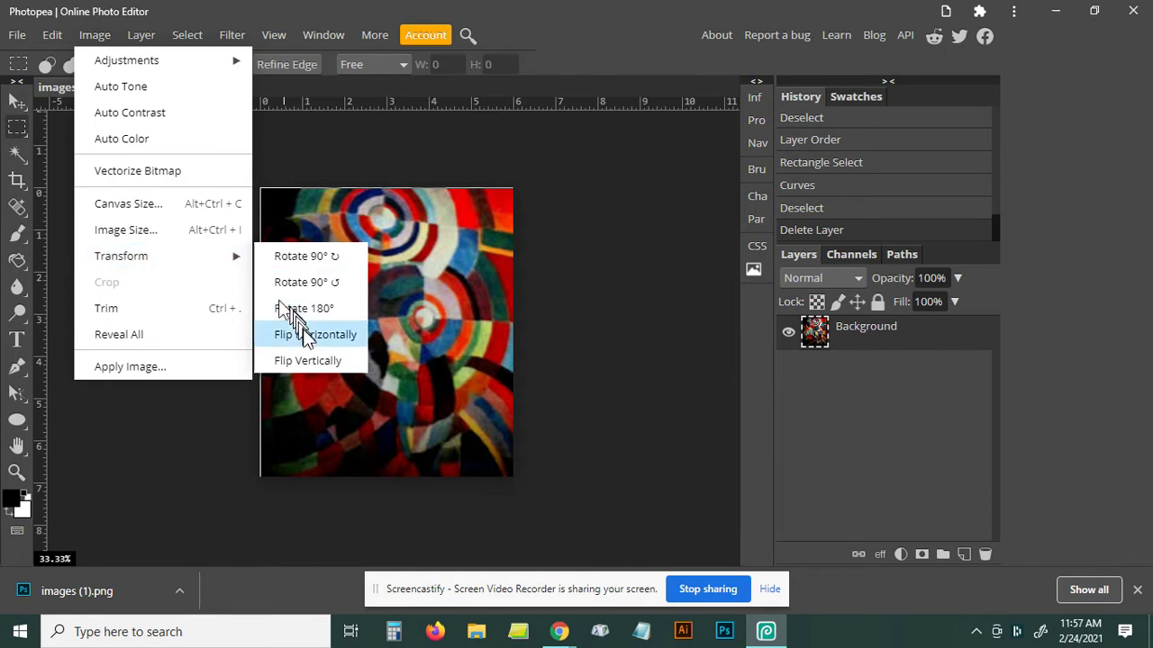
click(331, 360)
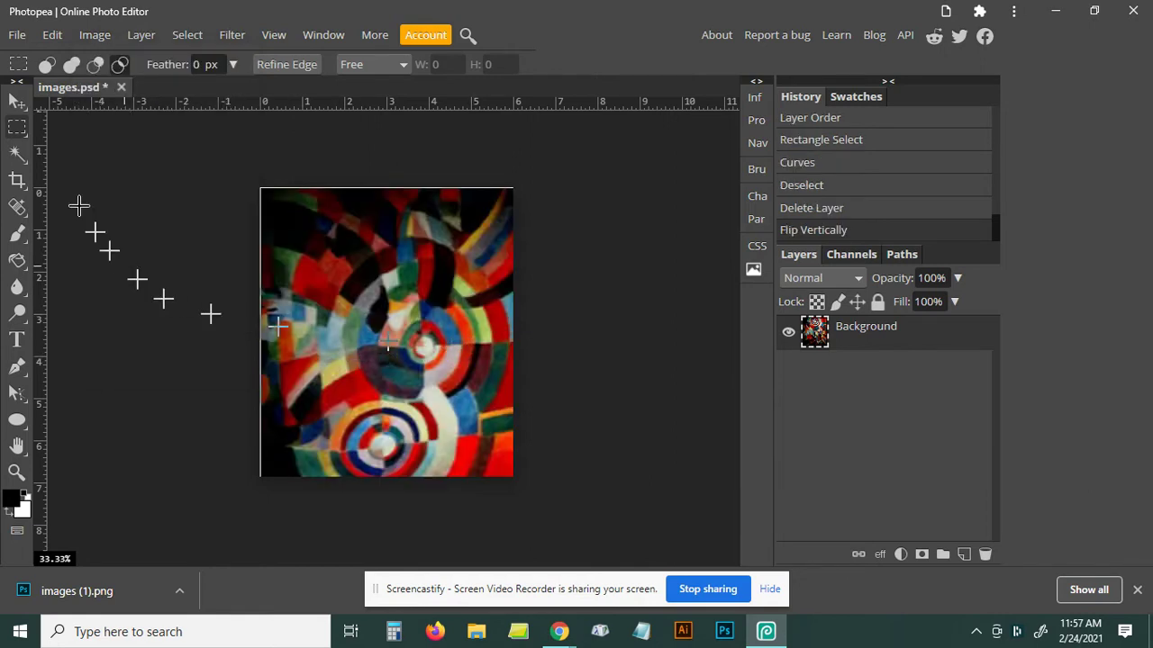
click(97, 36)
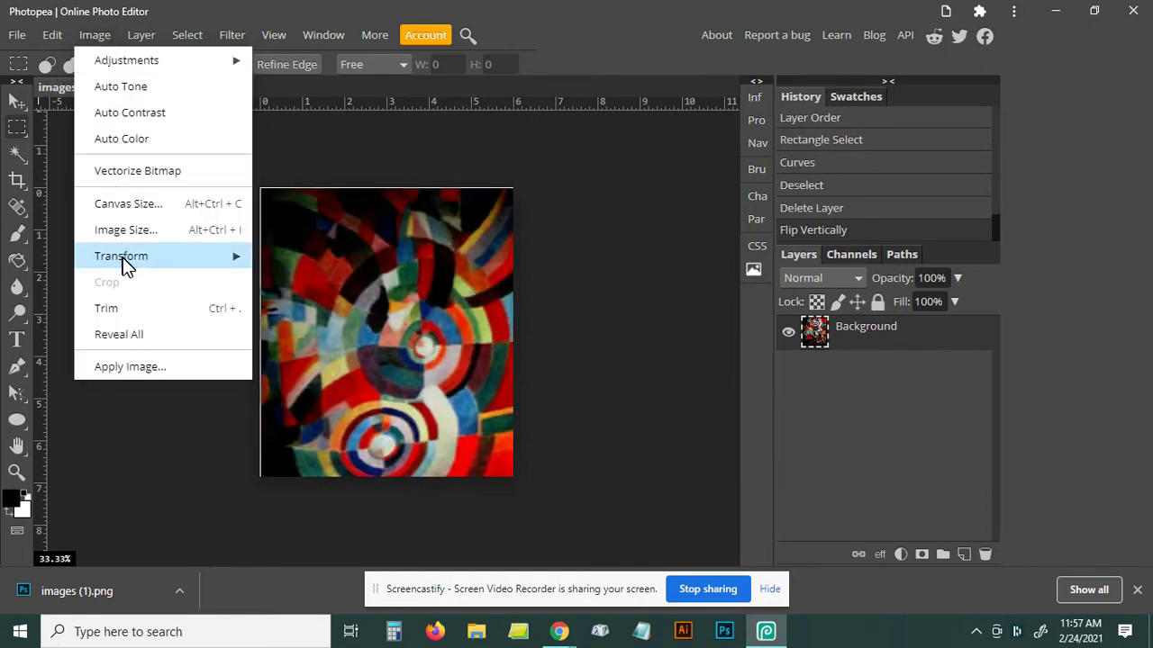
mouse_move(121, 255)
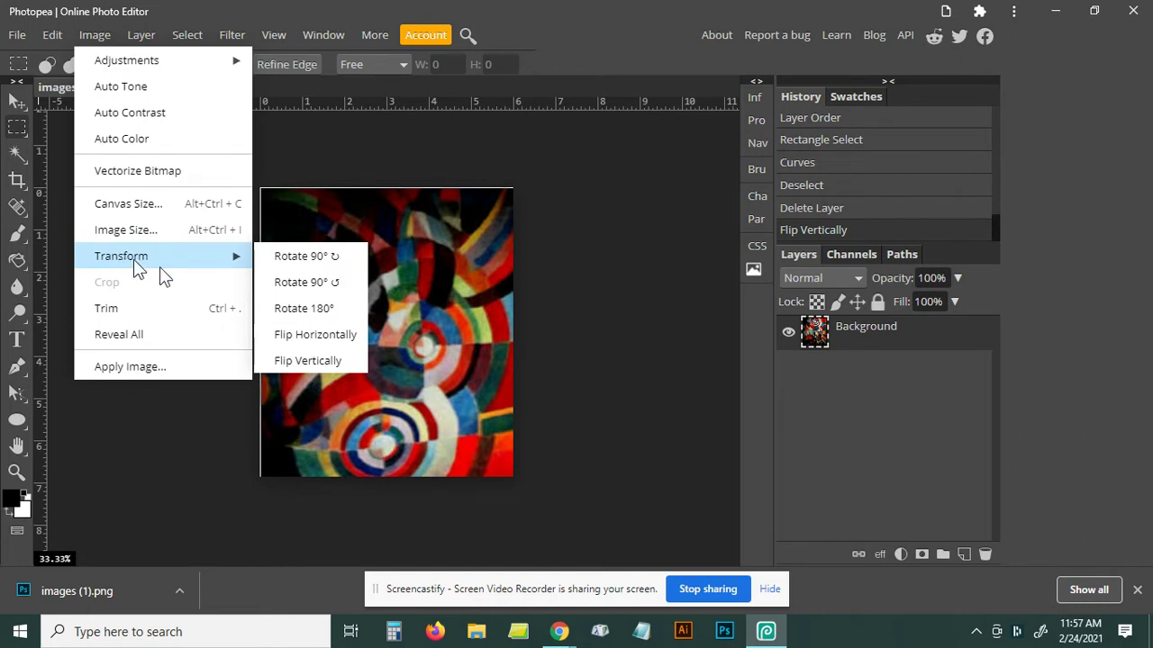
click(323, 335)
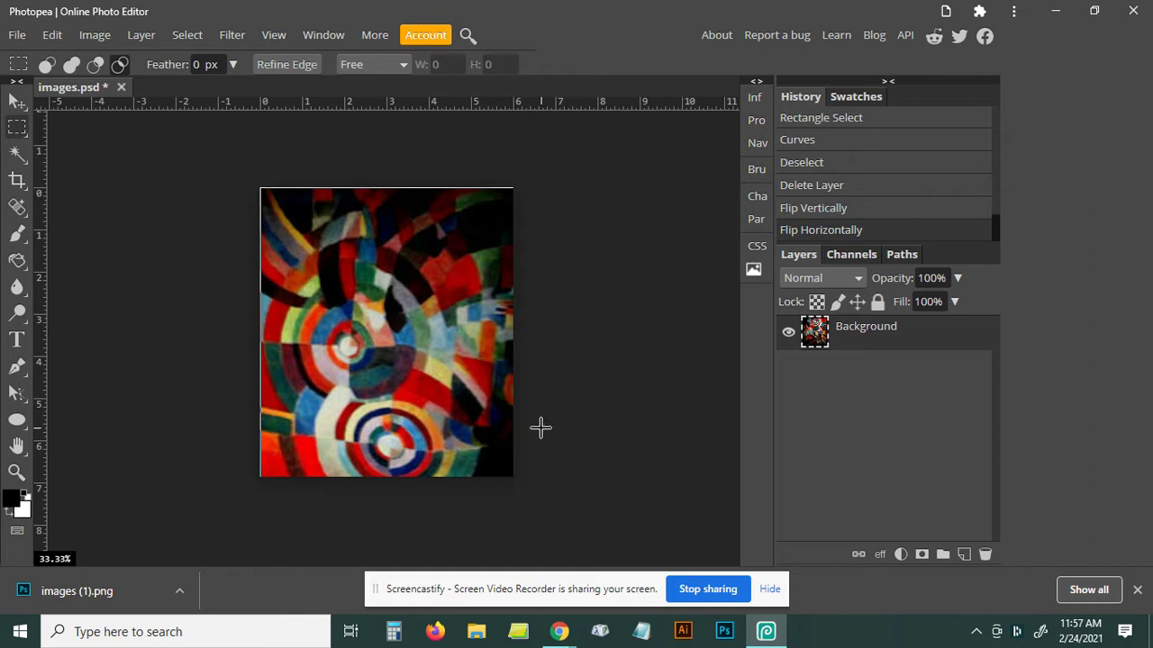
click(959, 277)
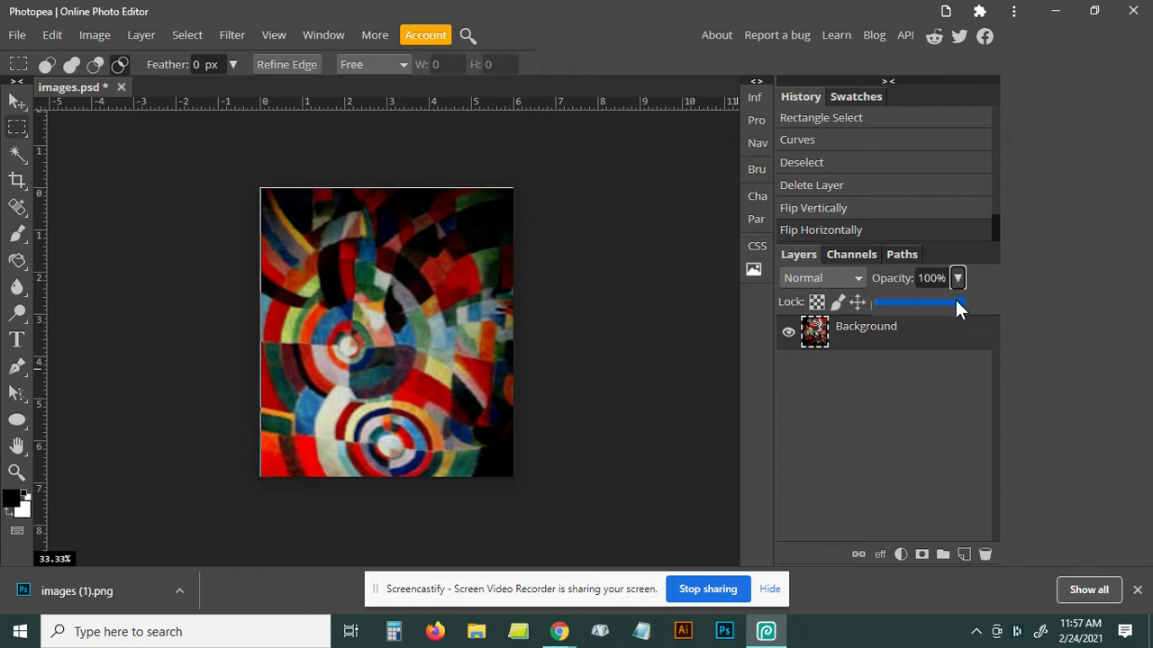
drag(959, 302, 942, 302)
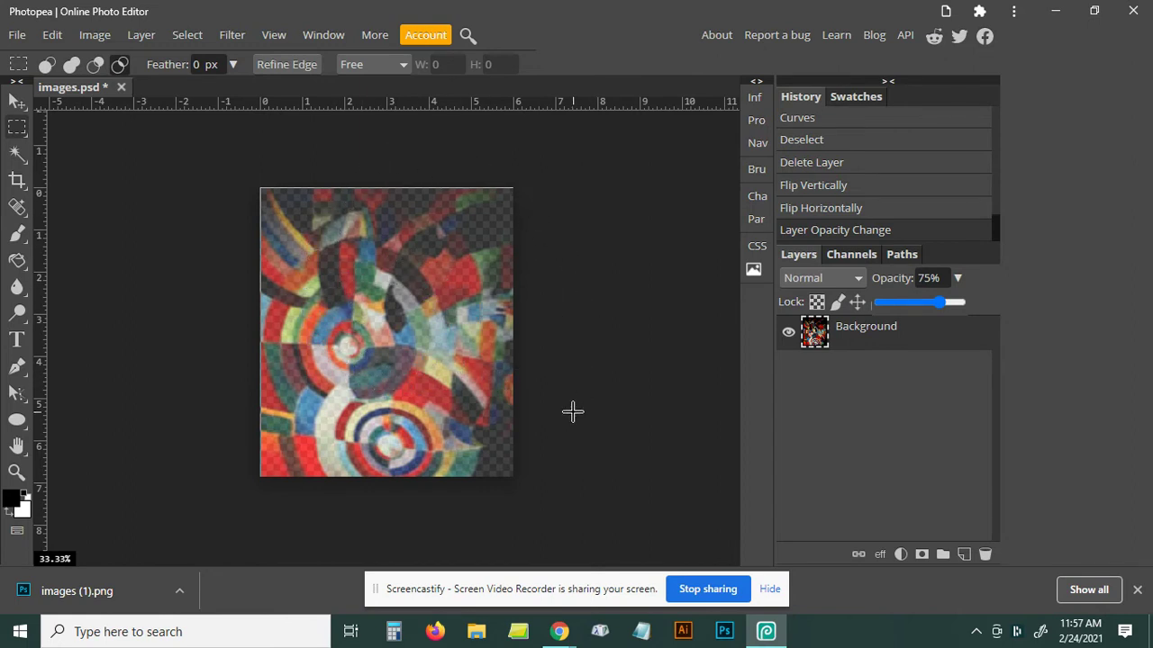
Draw a round yellow circle near the bottom of the painting with the Ellipse tool, redrawing once
right_click(22, 422)
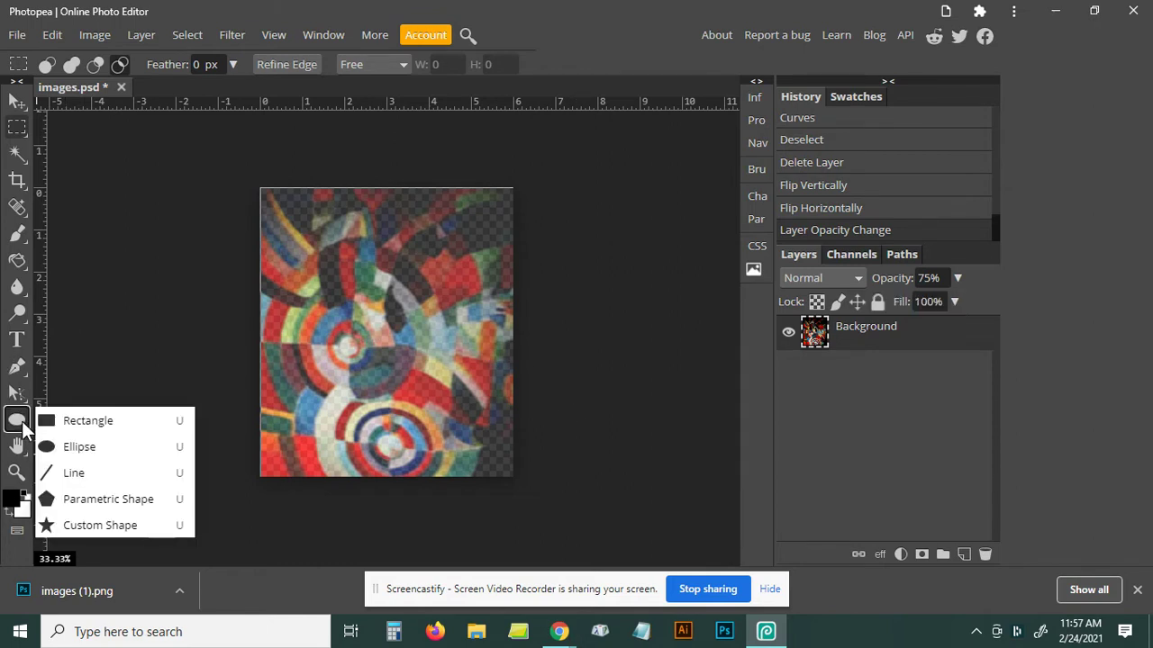
click(78, 447)
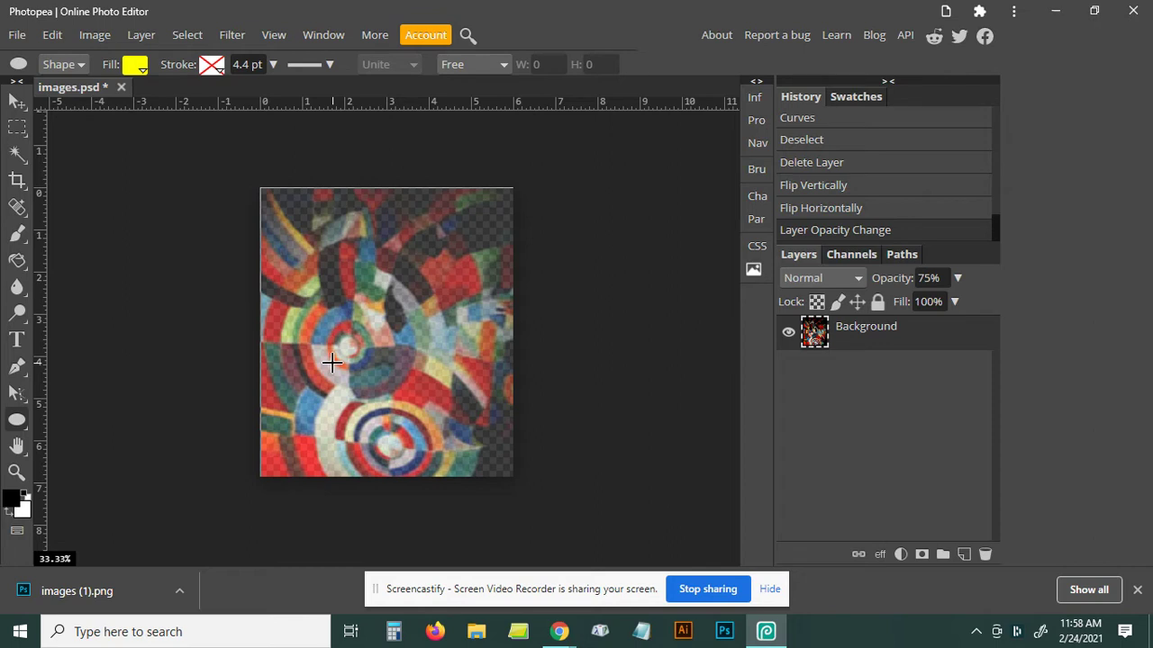
drag(331, 362, 576, 546)
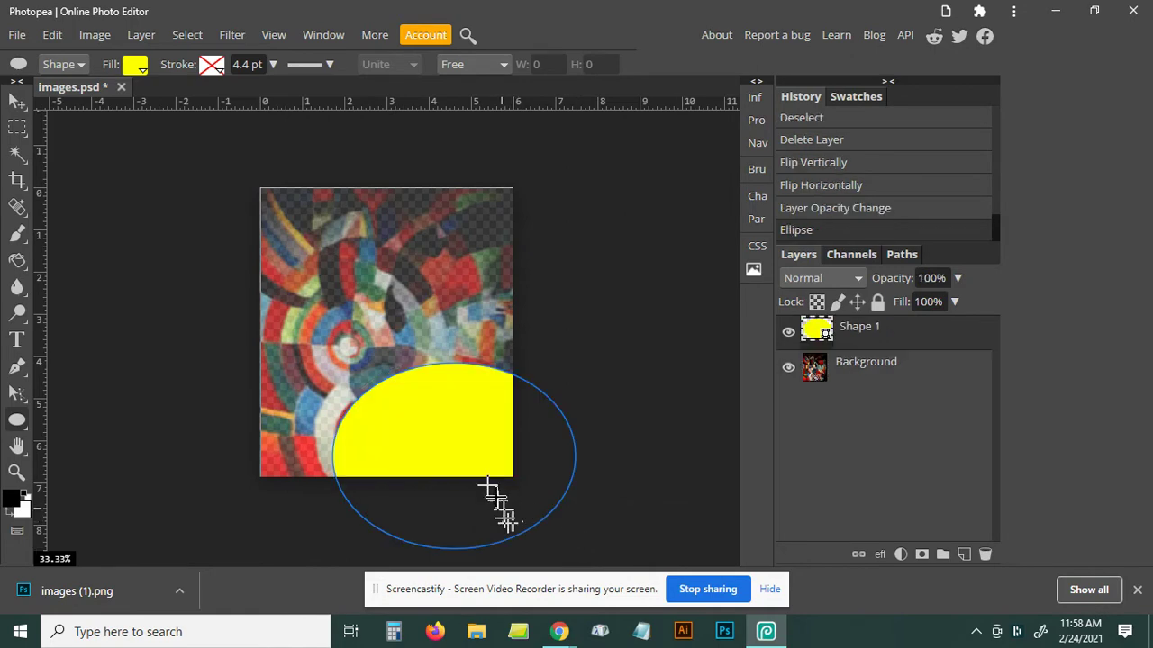
click(54, 36)
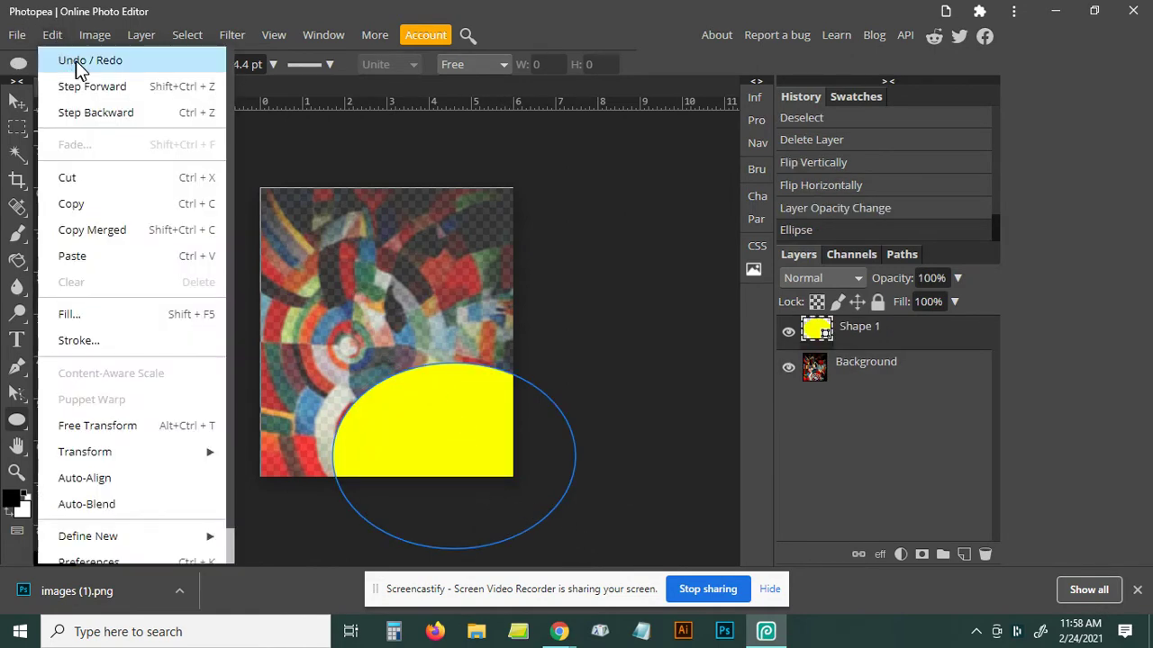
click(75, 60)
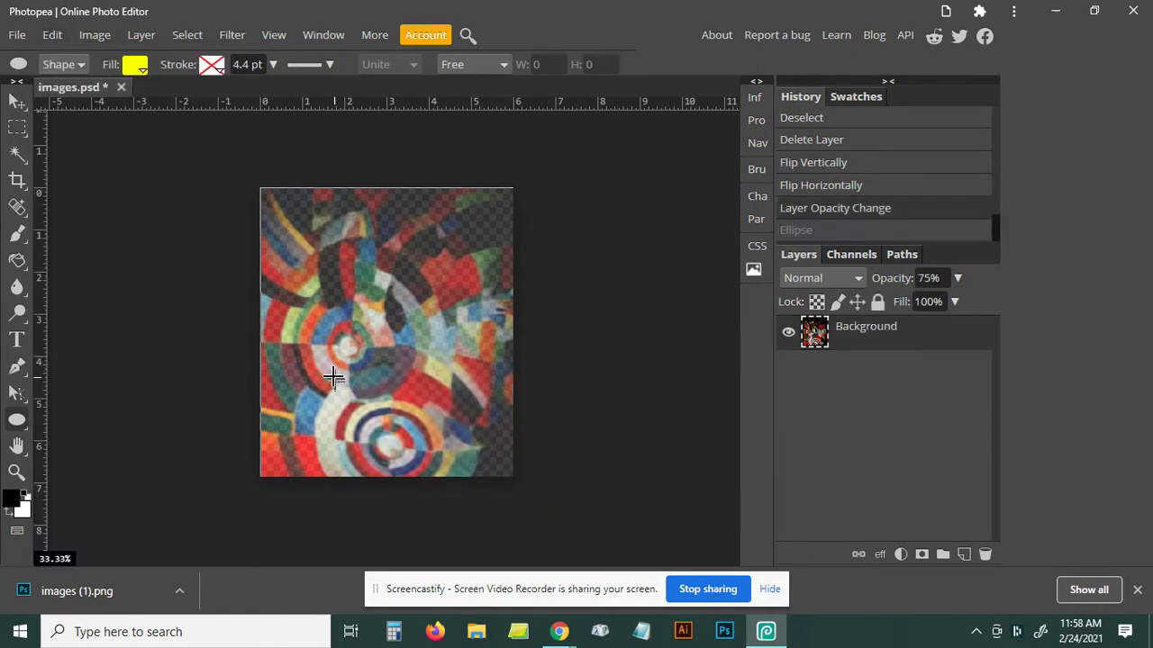
drag(333, 376, 526, 562)
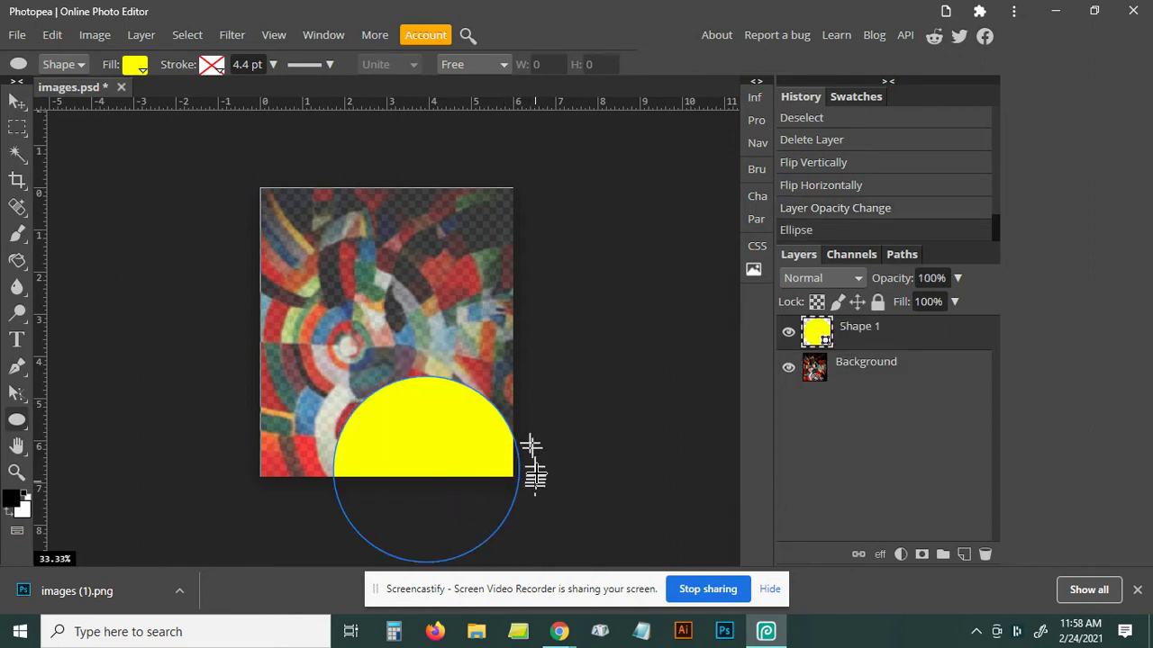
Move the yellow circle up and left over the lower middle of the painting
click(18, 101)
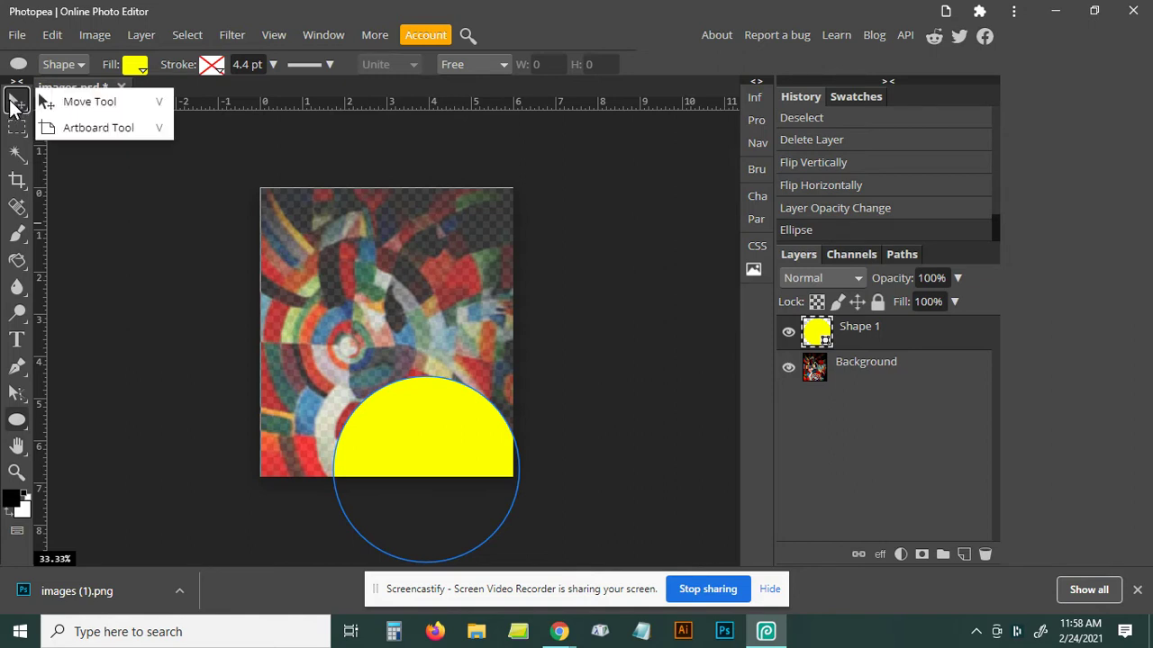
click(393, 448)
drag(393, 448, 354, 415)
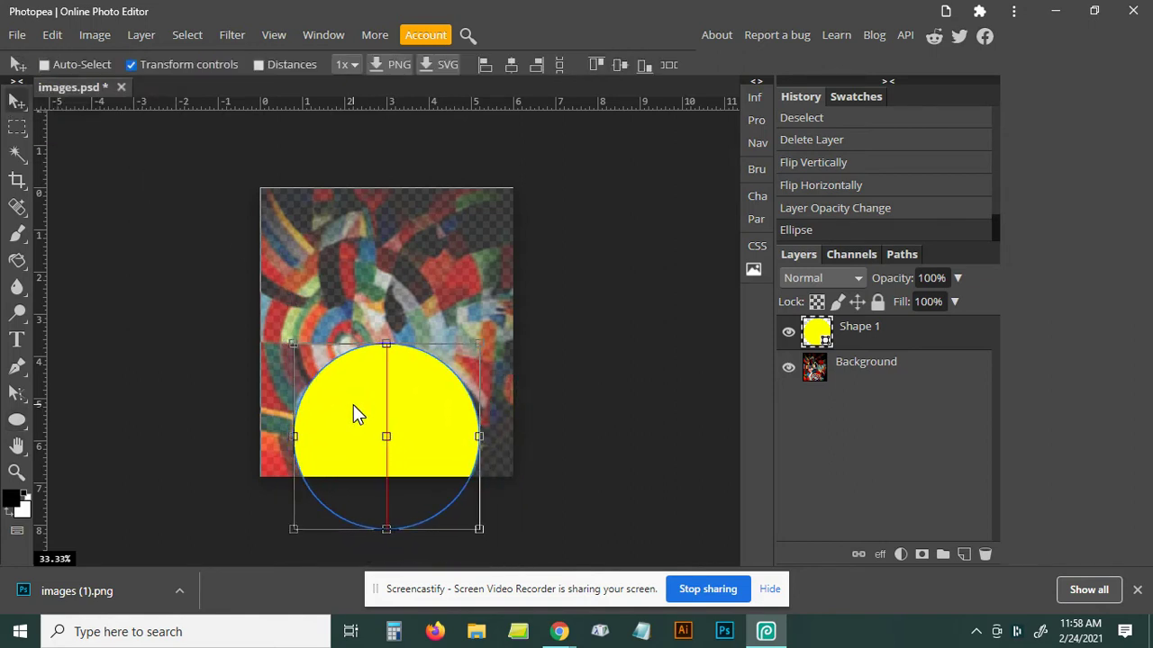
drag(353, 406, 353, 405)
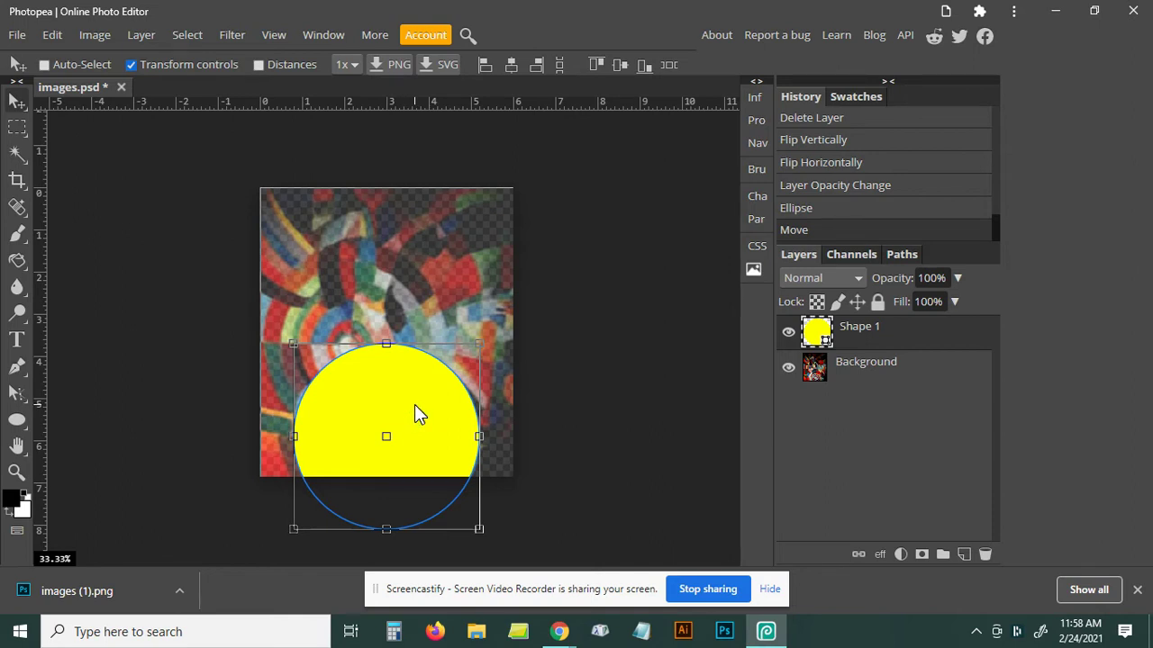
Rasterize the yellow circle layer, set it to 35% opacity, and nudge it slightly lower
click(142, 36)
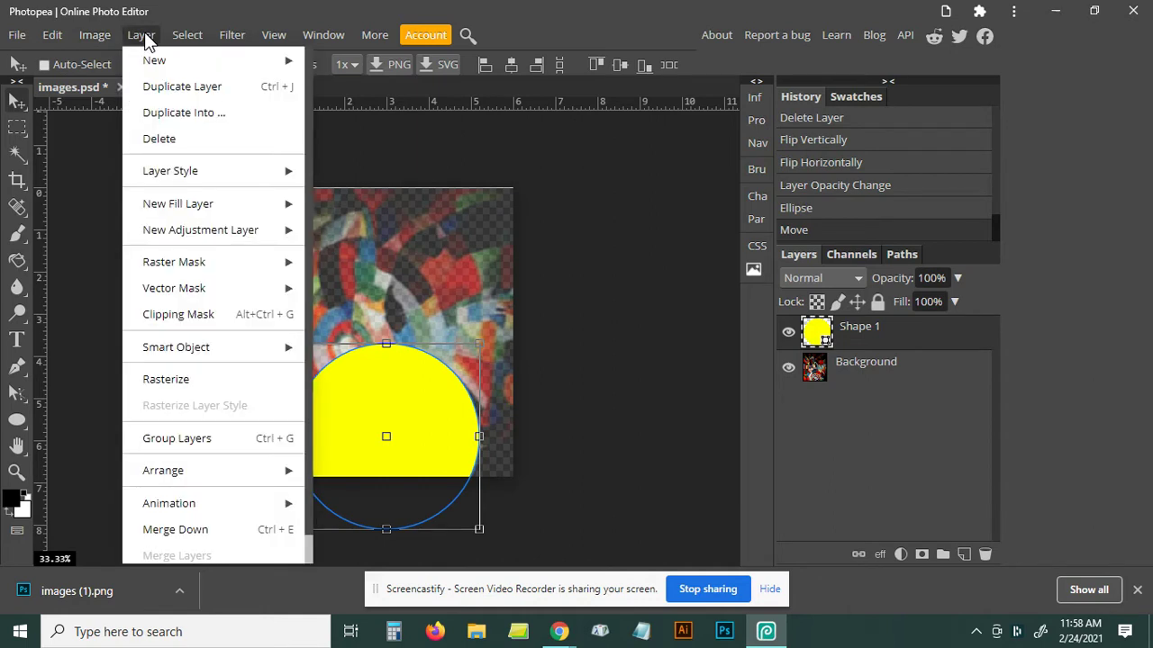
mouse_move(177, 346)
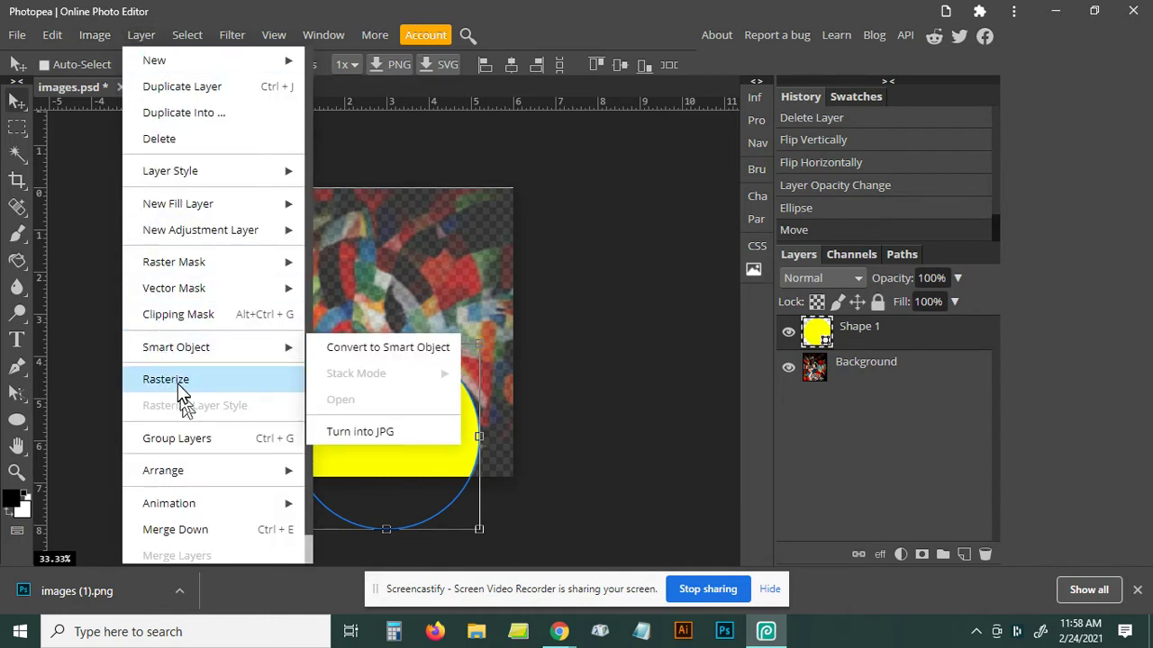
click(178, 382)
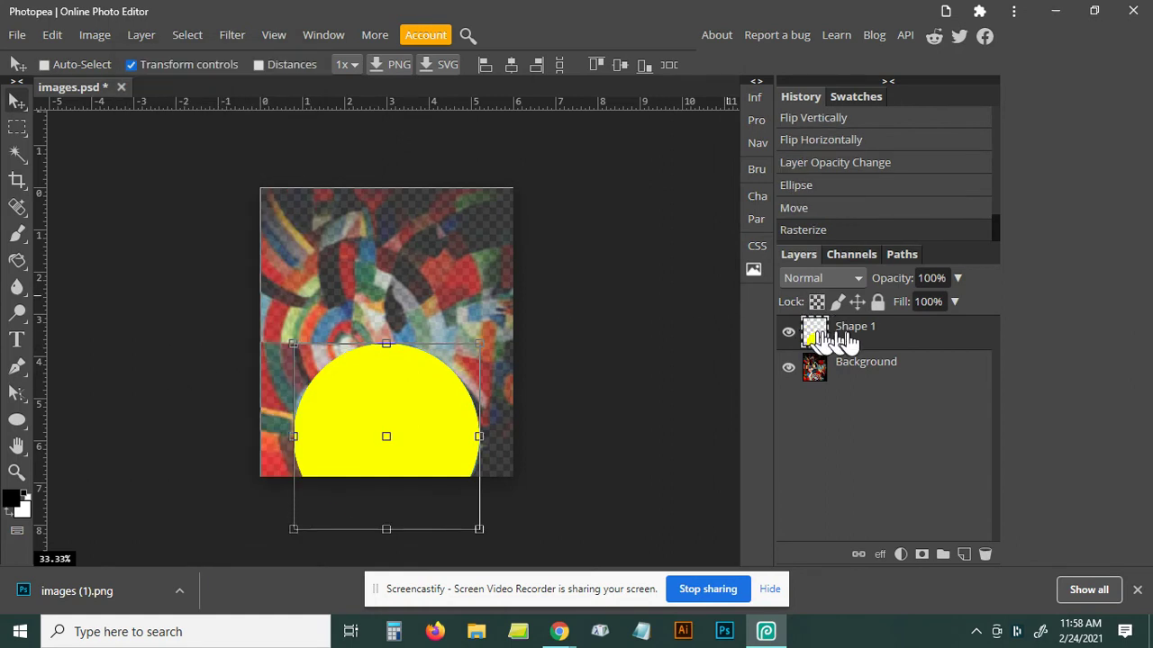
click(958, 279)
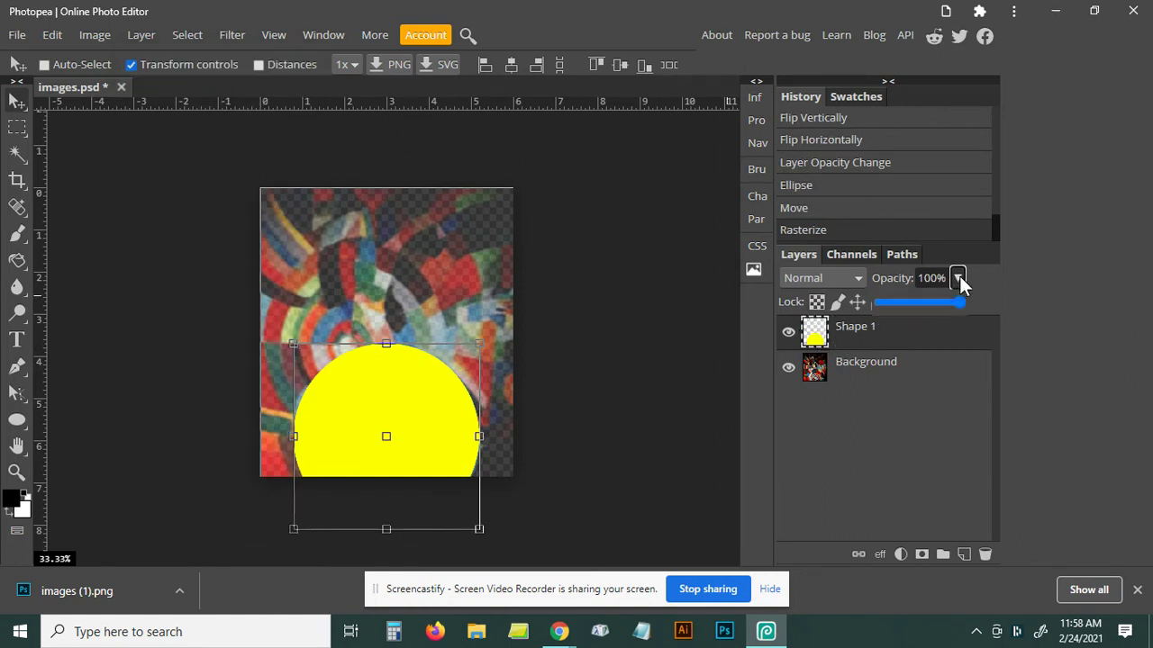
click(908, 303)
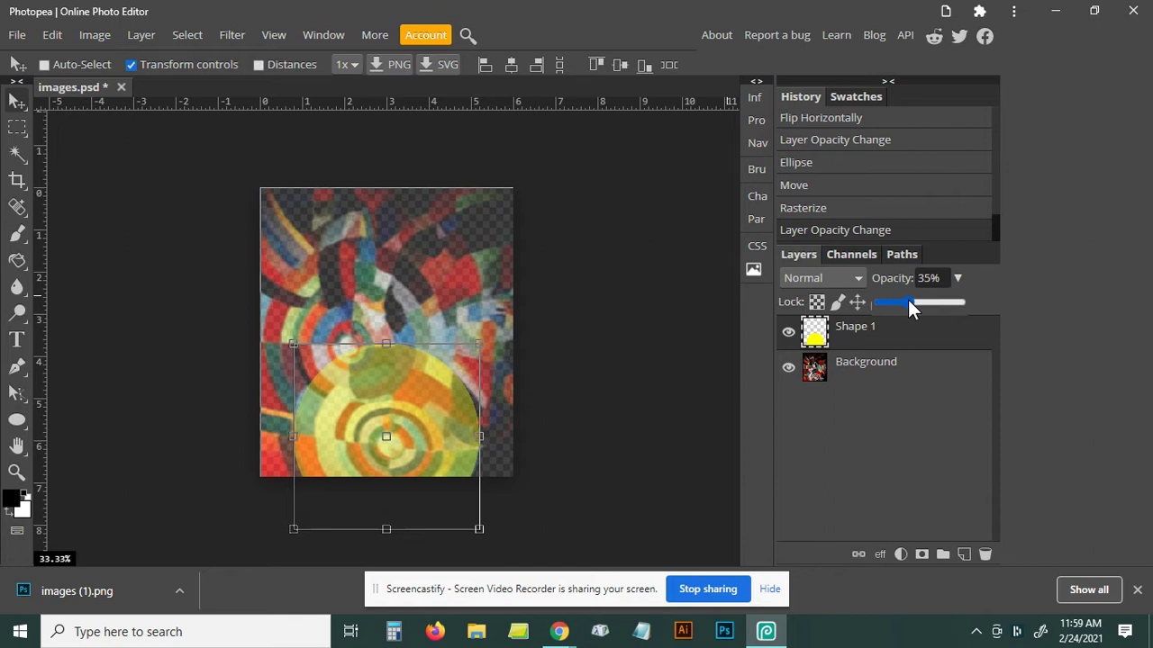
click(448, 455)
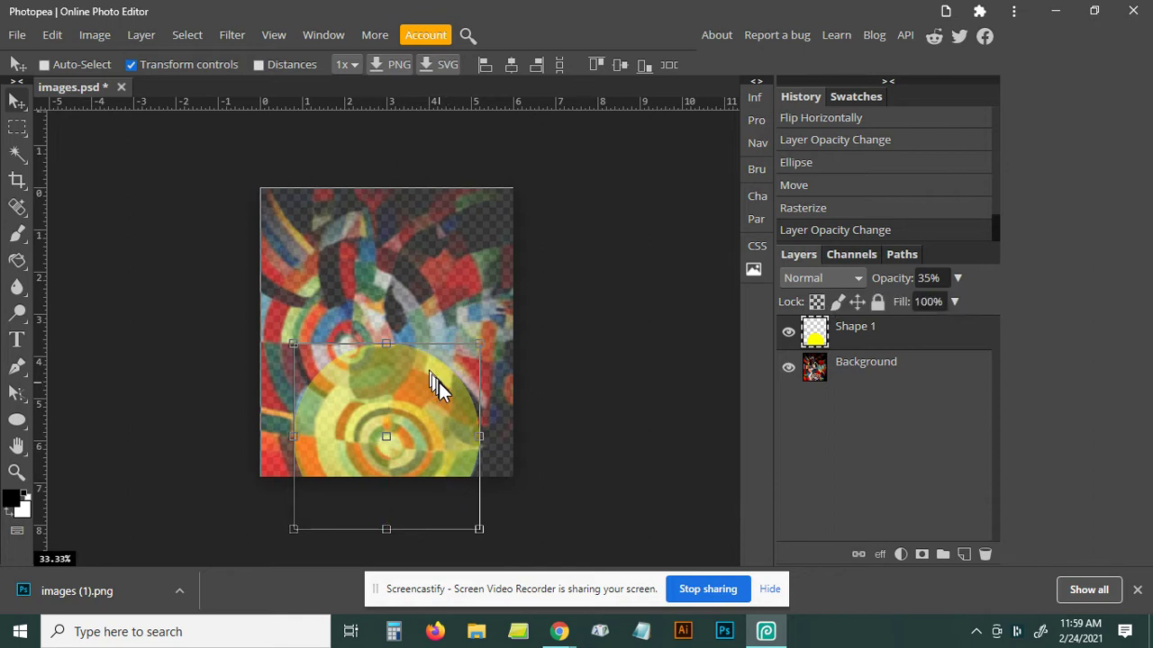
drag(443, 382, 440, 384)
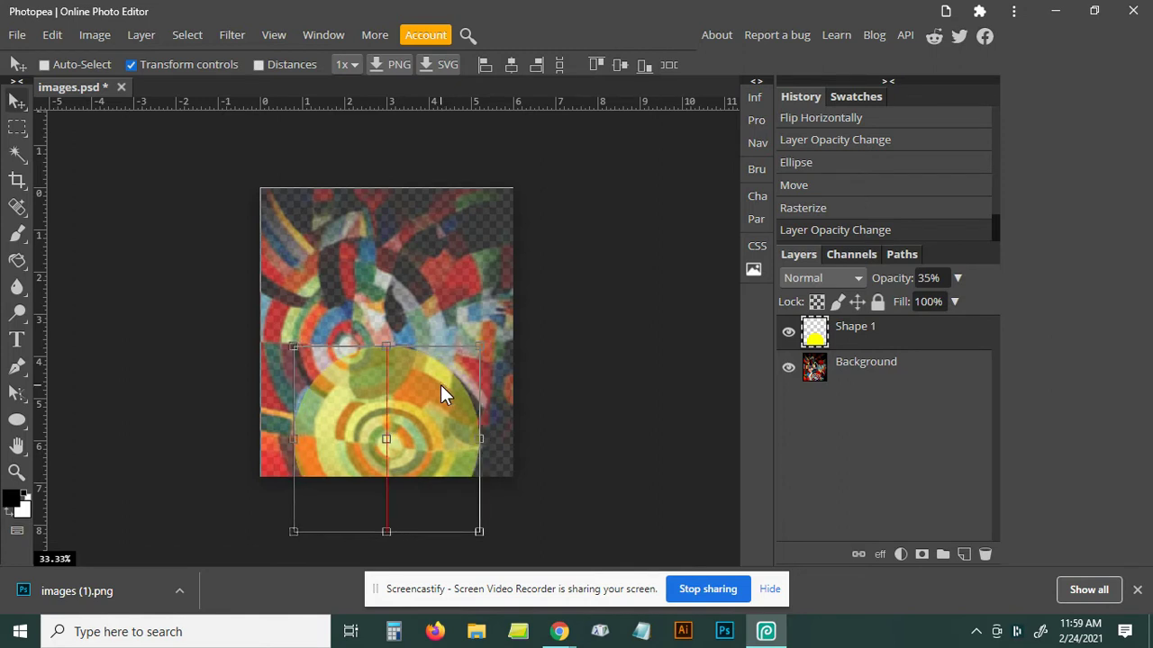
drag(441, 385, 443, 385)
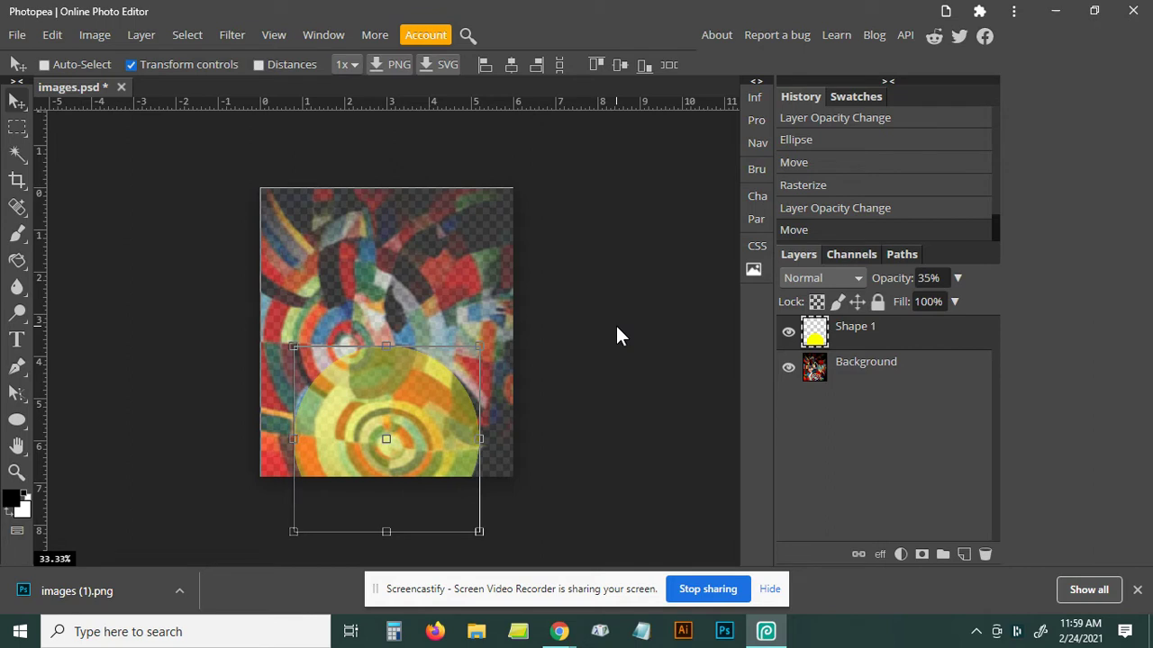
Draw a cyan-filled ellipse over the yellow circle as a new Shape 2 layer
right_click(16, 419)
click(95, 455)
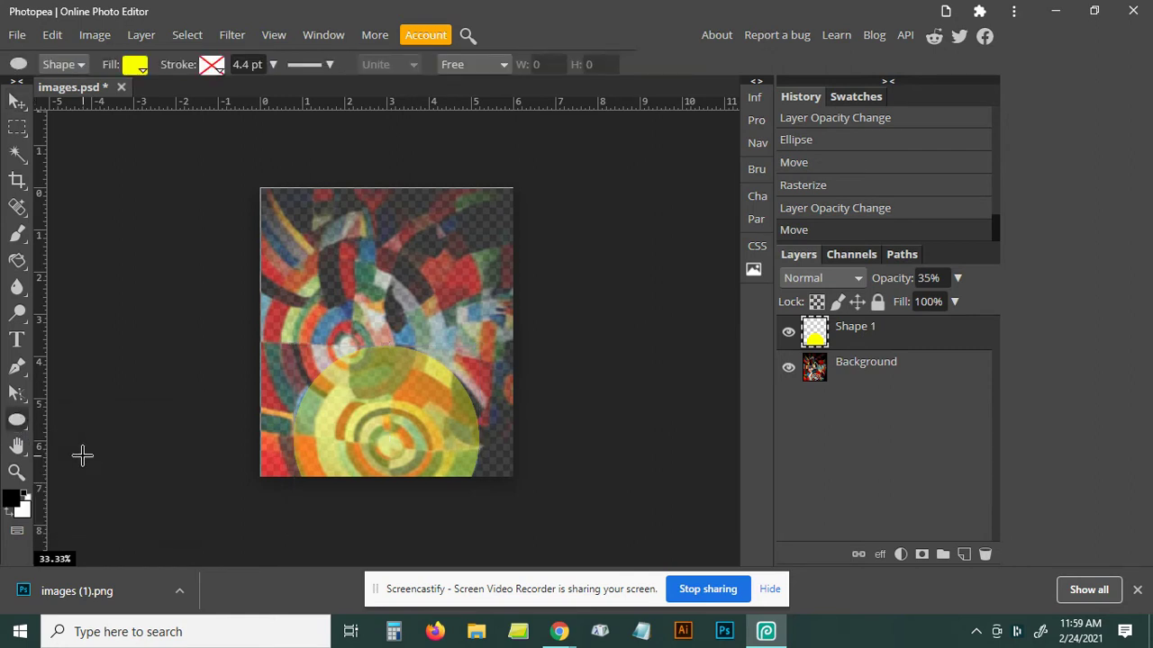
click(136, 67)
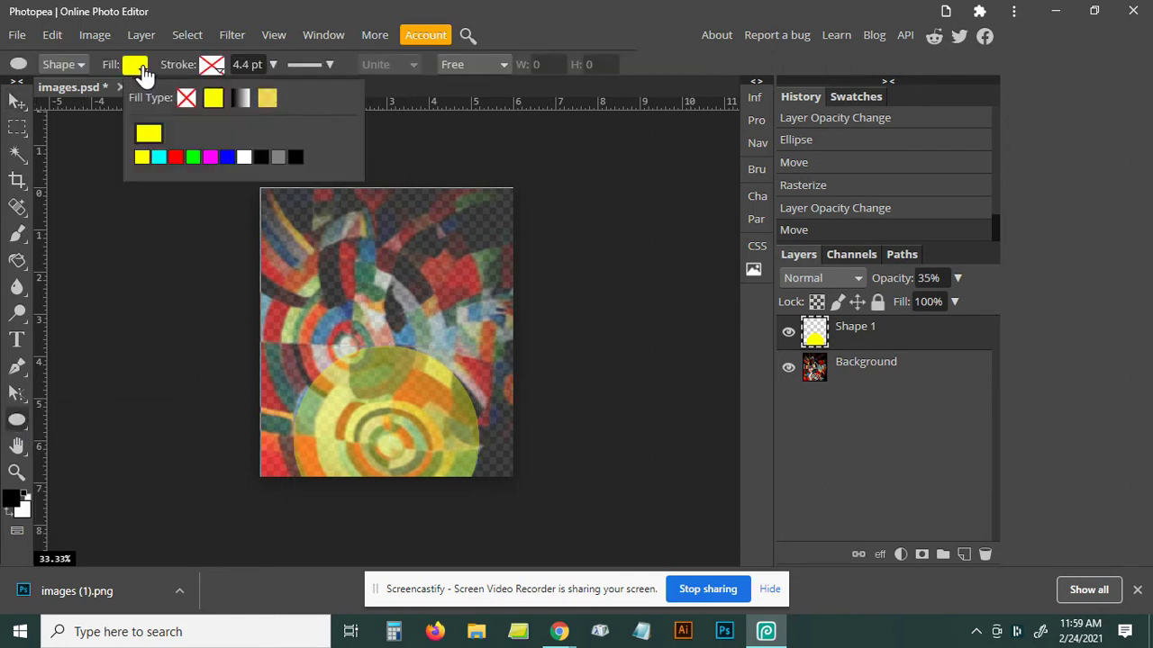
click(159, 157)
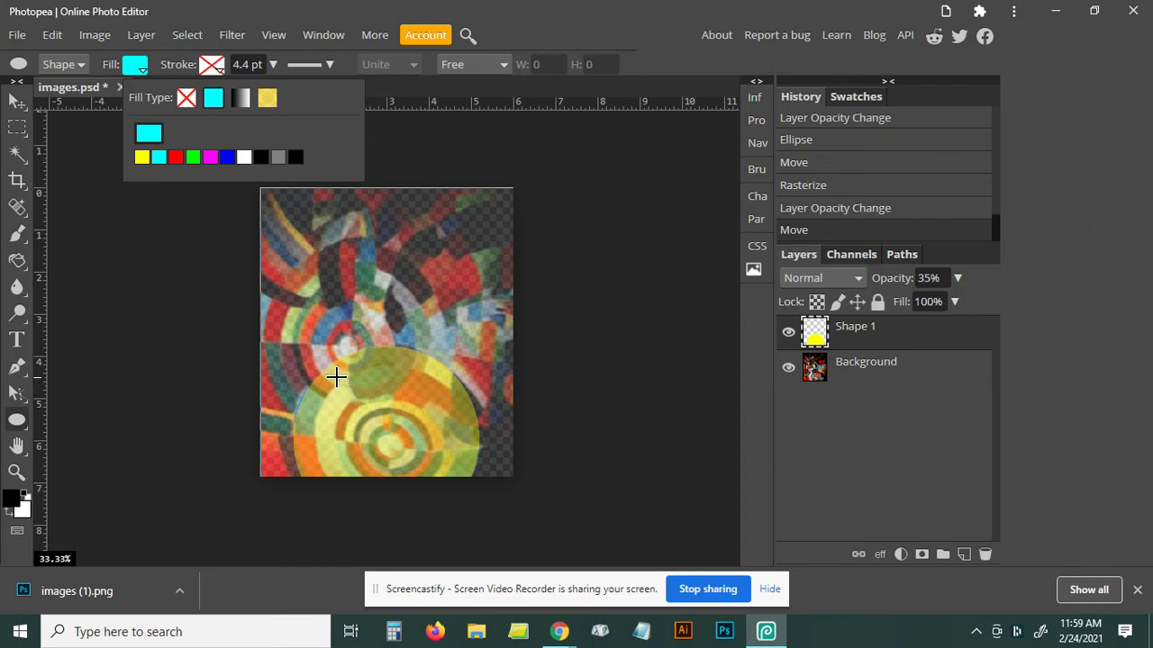
drag(336, 376, 489, 505)
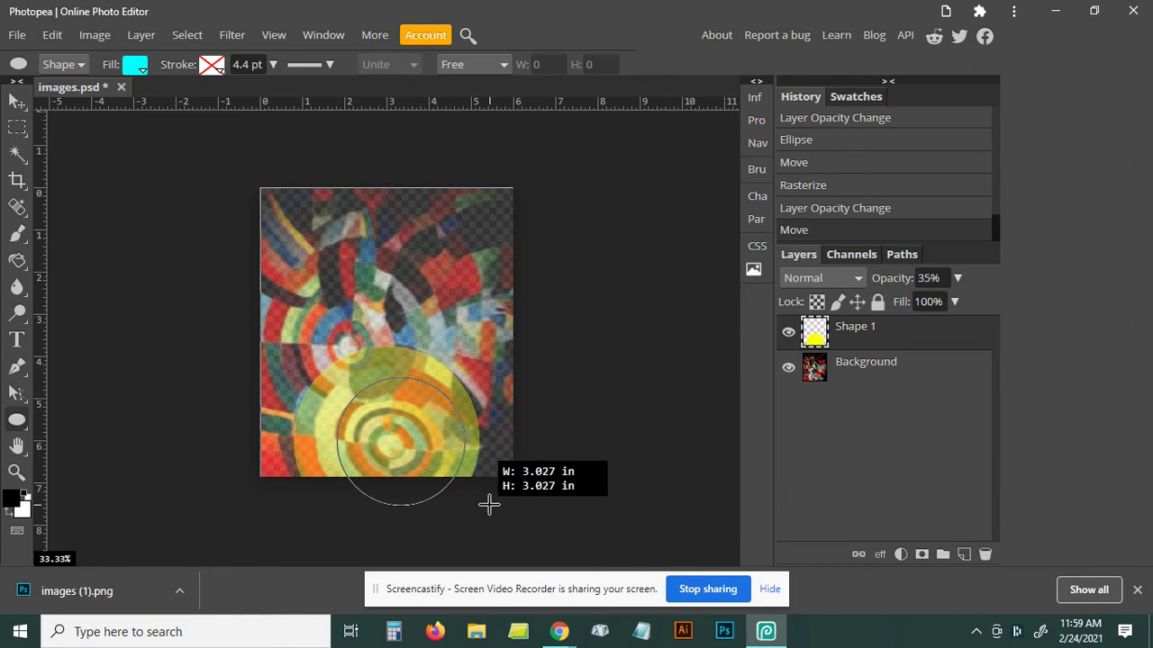
drag(489, 506, 491, 505)
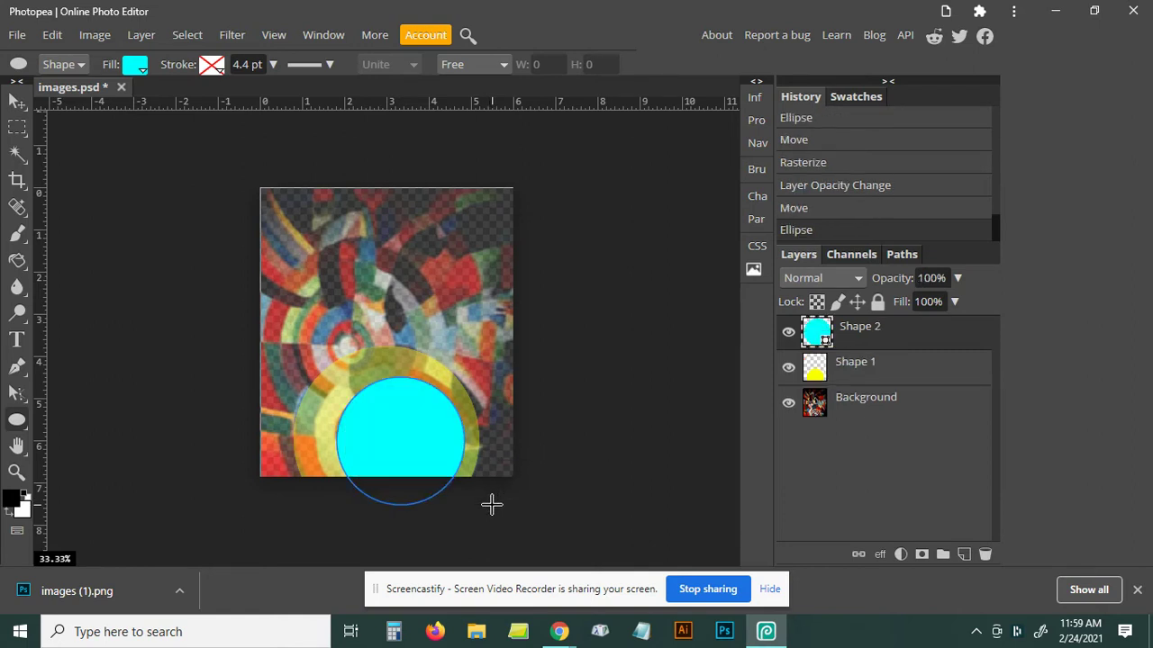
Shift the cyan circle slightly left and up, then rasterize its Shape 2 layer
right_click(18, 101)
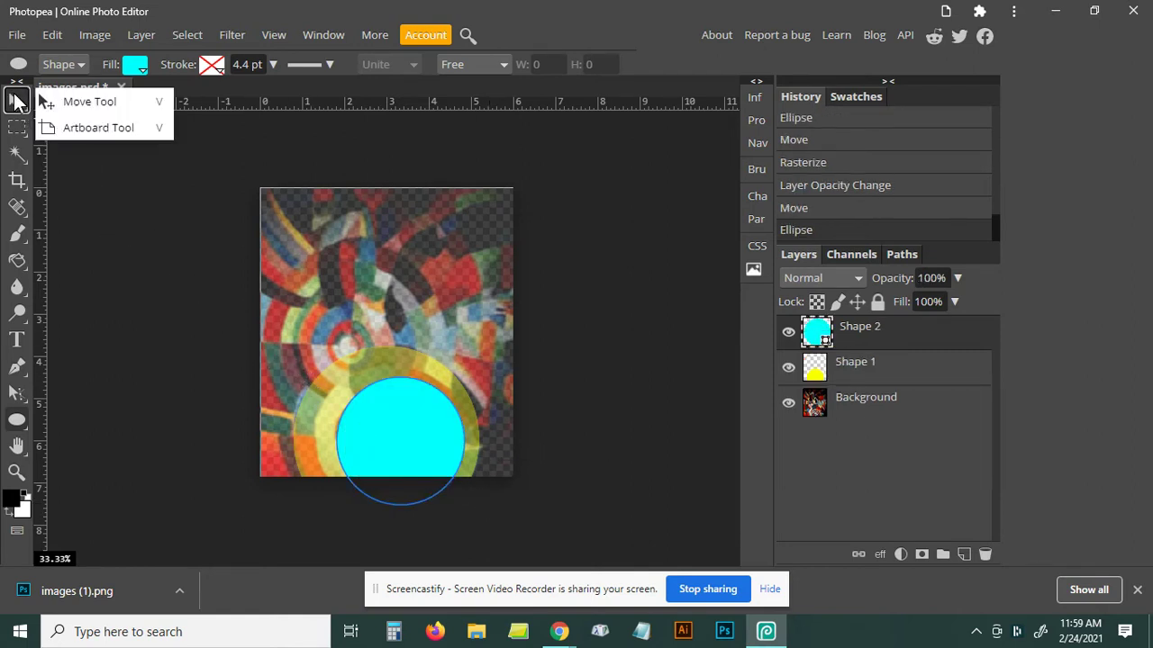
click(18, 101)
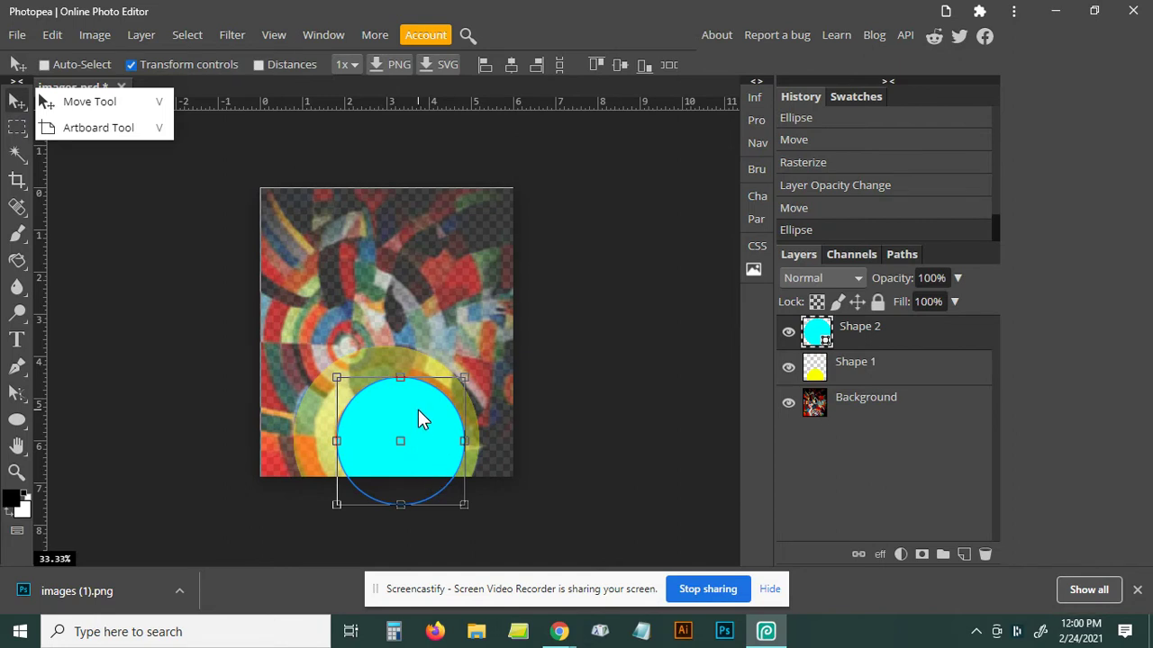
mouse_move(418, 410)
mouse_down()
mouse_move(406, 417)
mouse_move(406, 407)
mouse_up()
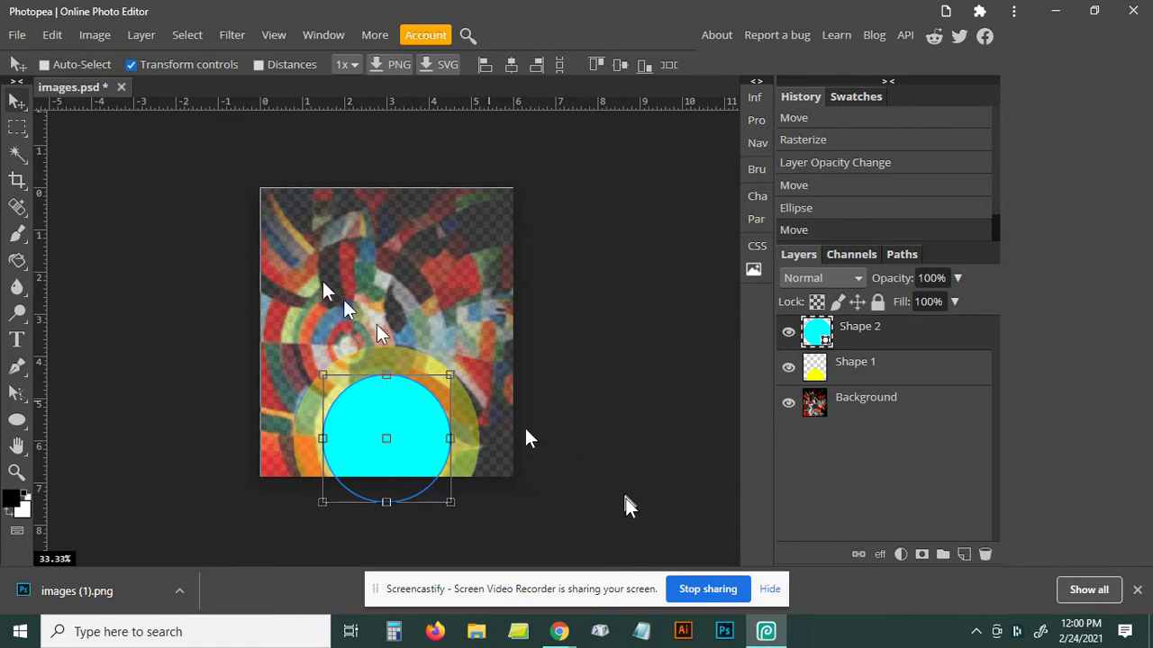
click(139, 38)
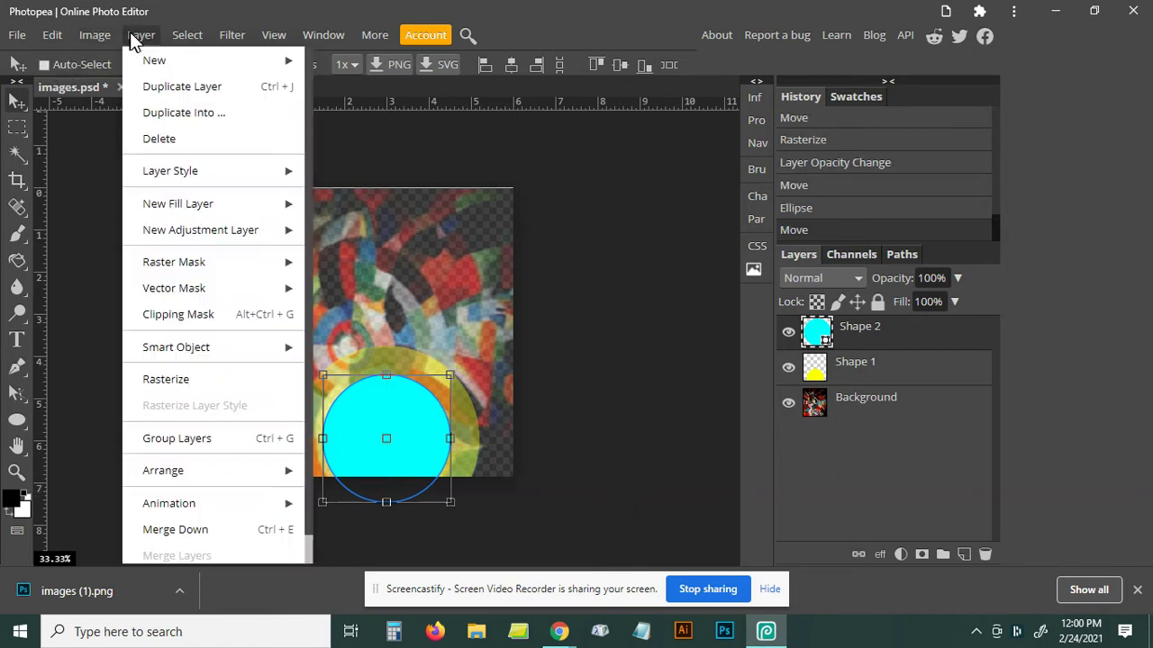
click(188, 380)
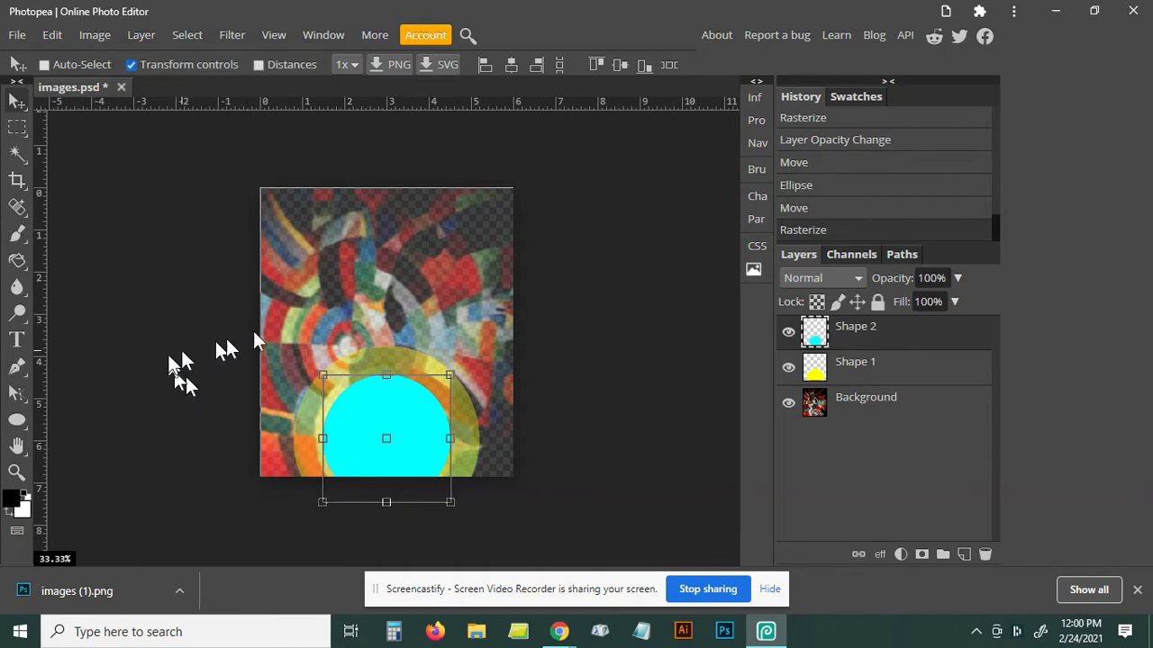
click(957, 277)
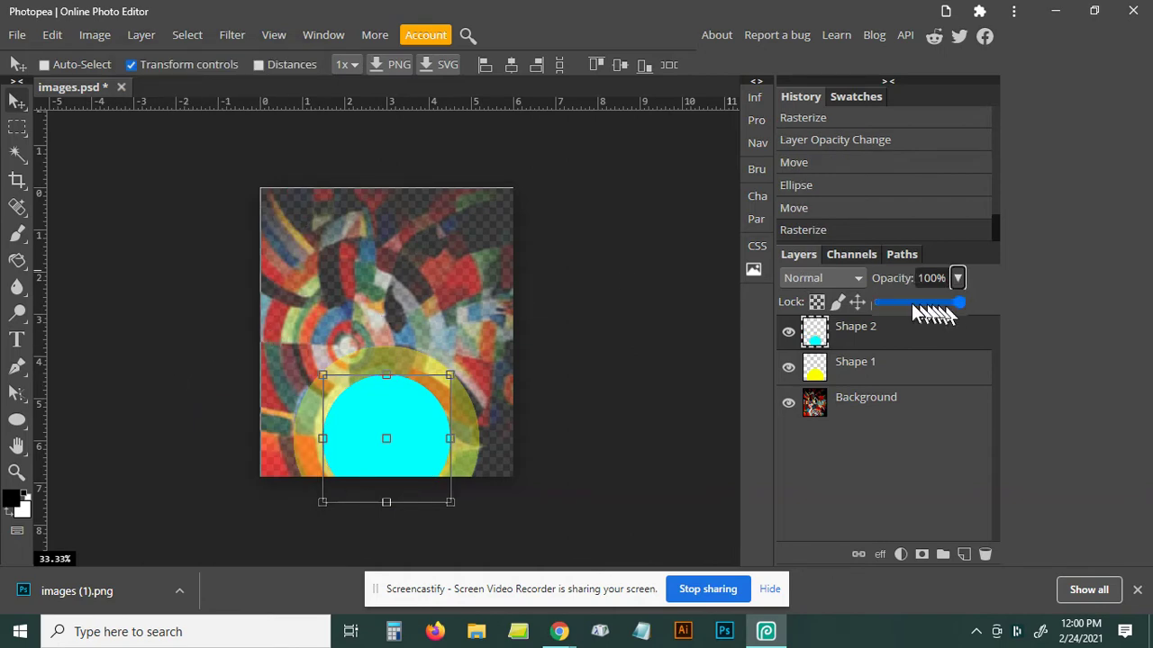
Lower the cyan Shape 2 circle to 41% opacity, toggling the Background painting to compare
drag(960, 303, 911, 303)
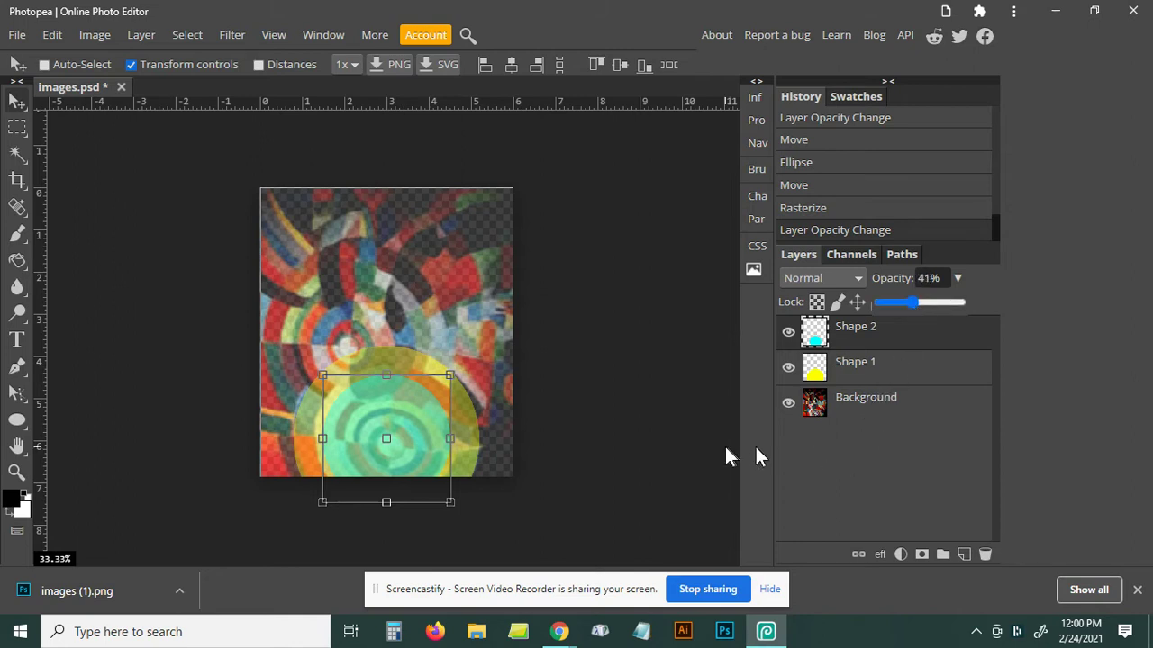
click(630, 429)
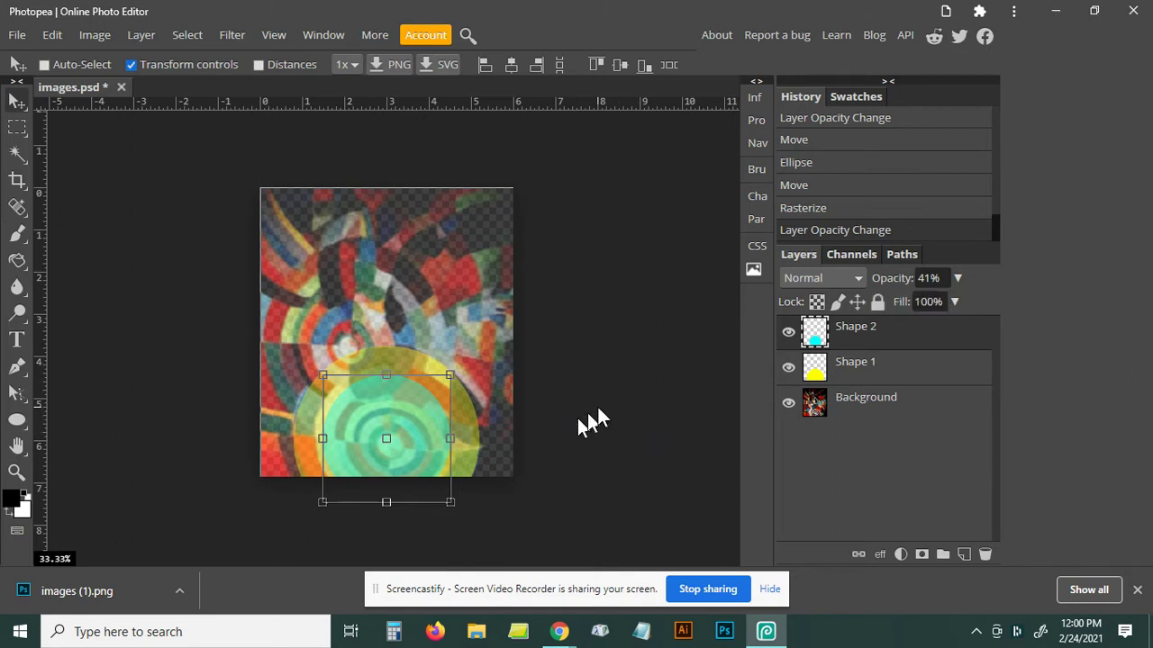
click(788, 406)
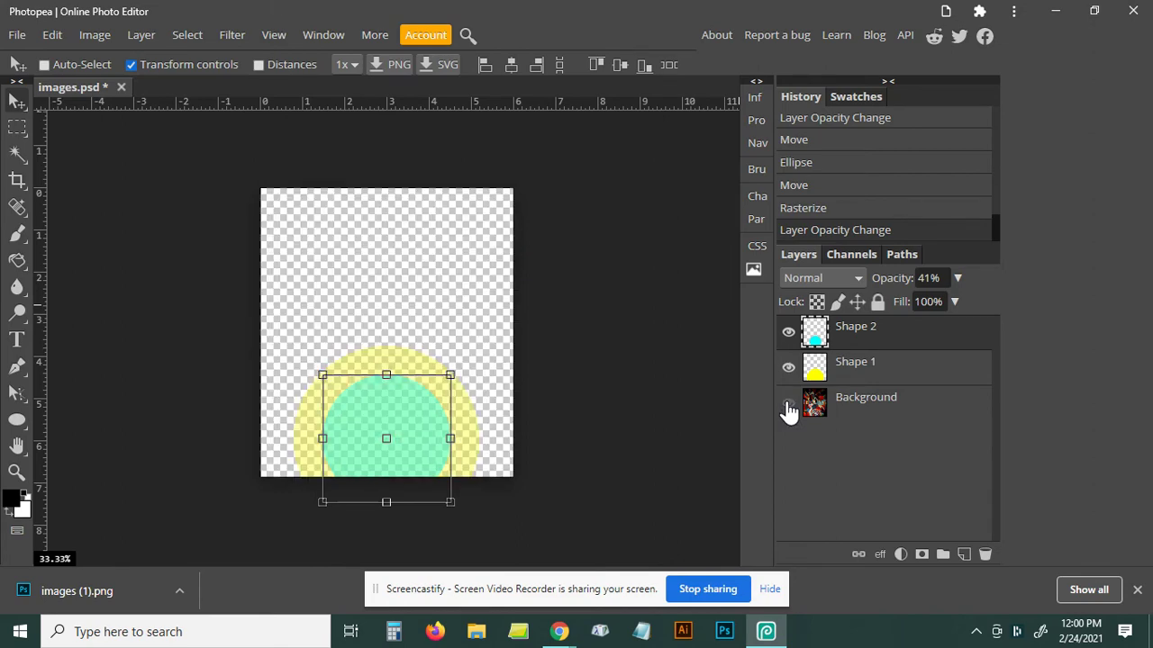
click(788, 407)
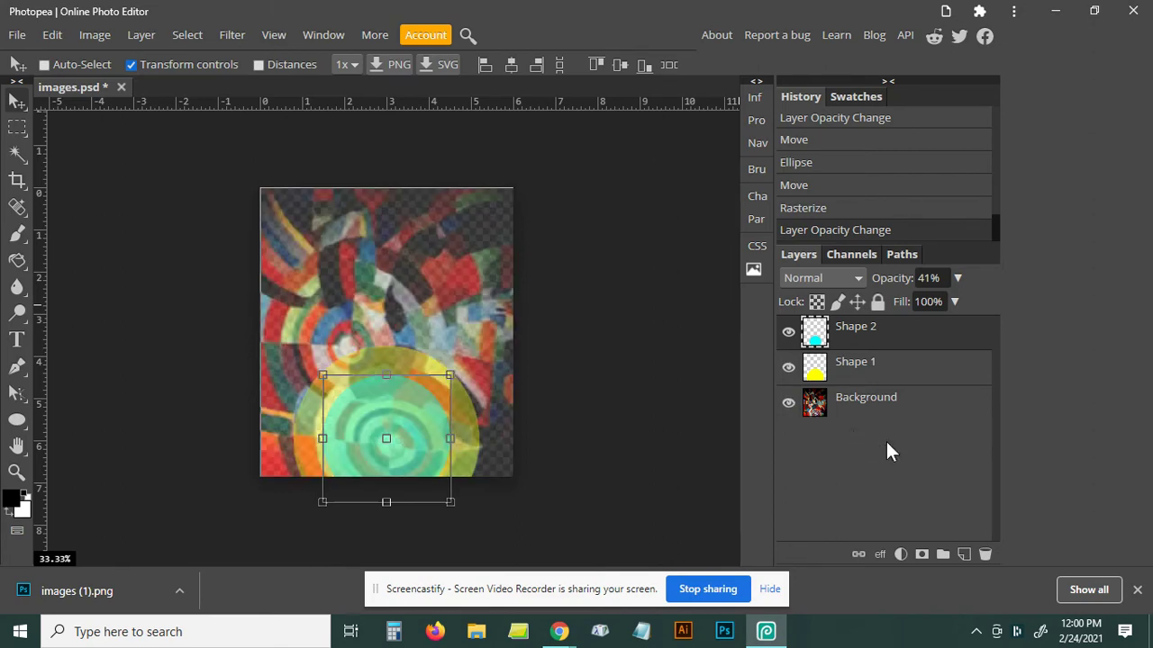
click(788, 406)
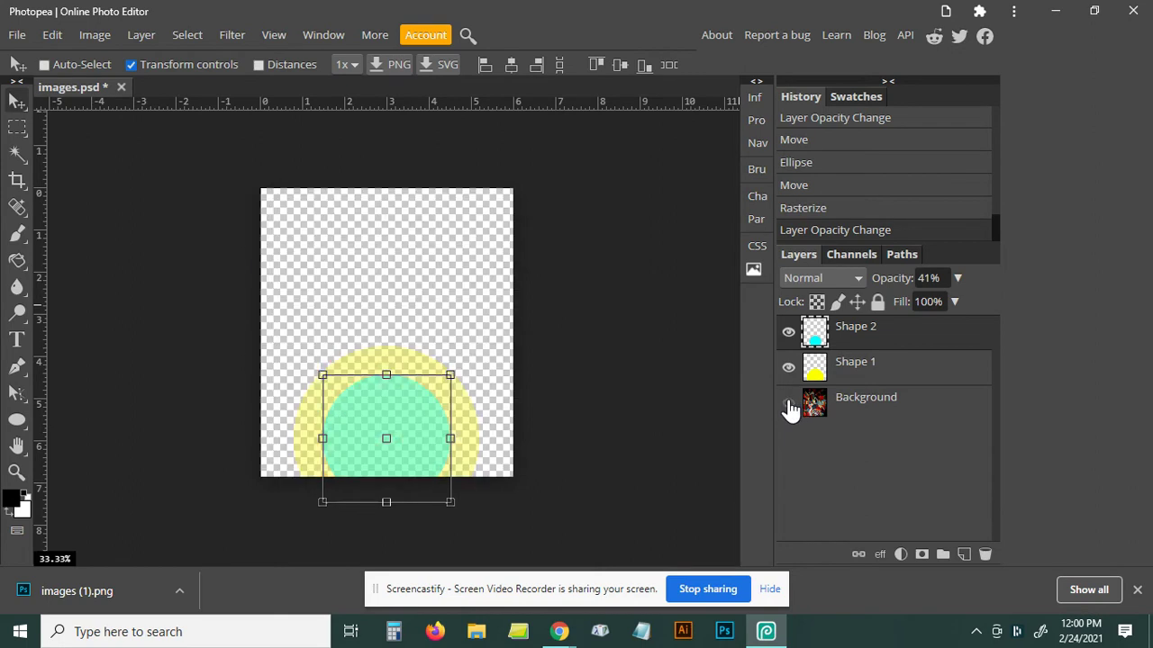
click(788, 406)
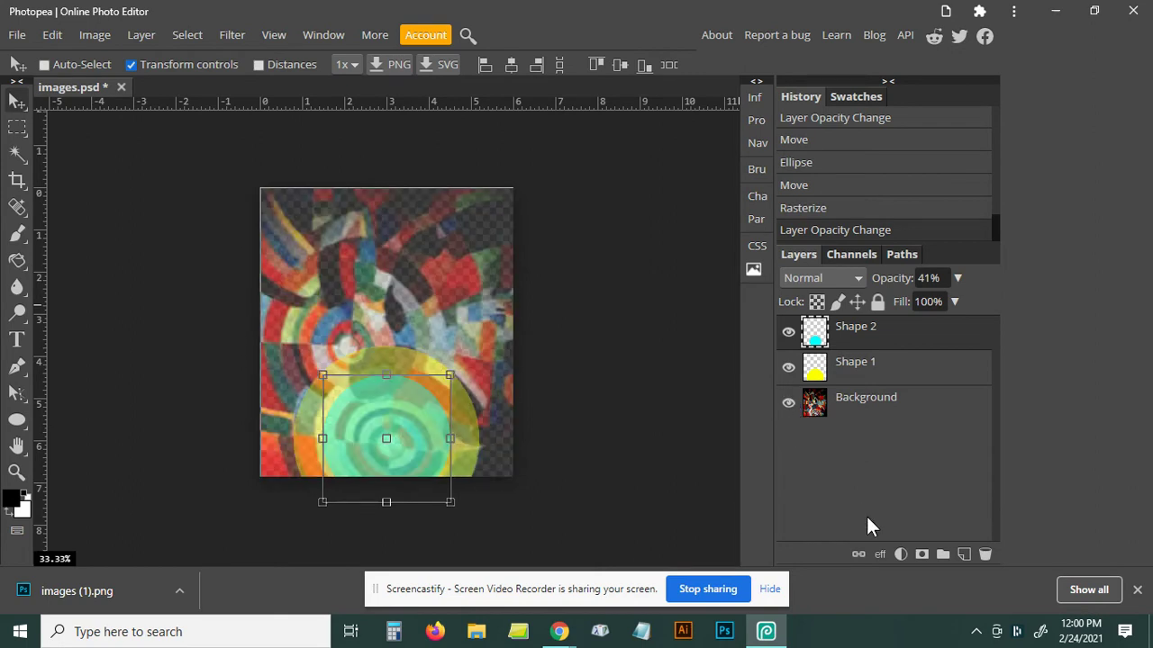
Add a new empty Layer 1 beneath the Background and make white the foreground colour
click(965, 553)
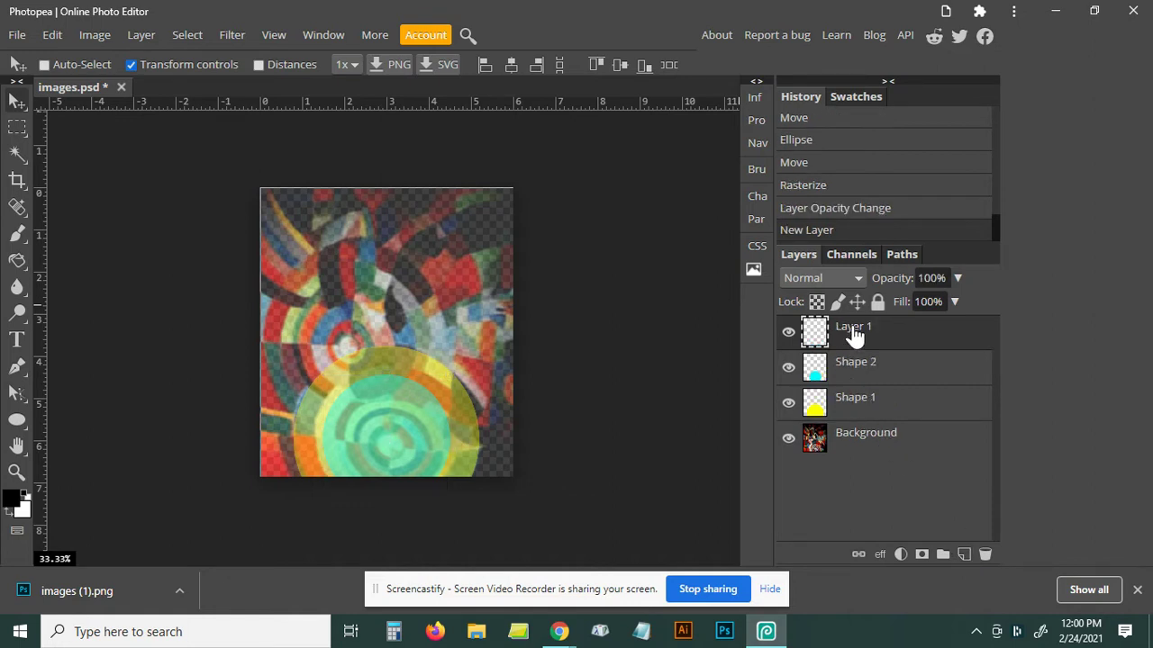
drag(849, 332, 852, 468)
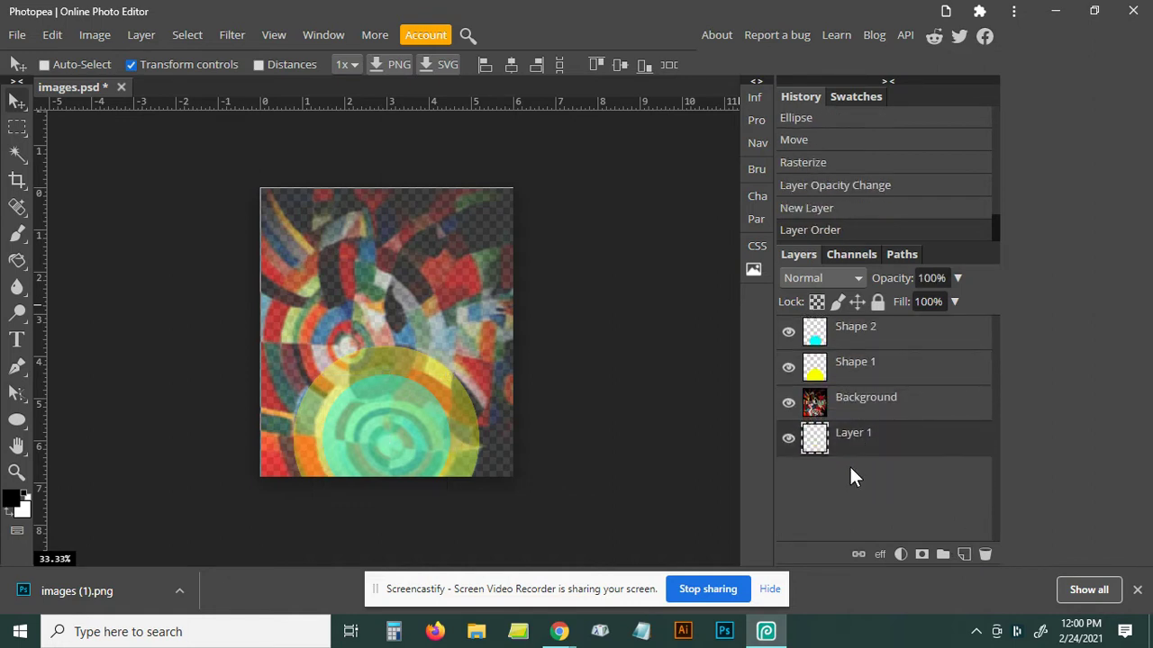
click(25, 494)
right_click(19, 266)
click(114, 288)
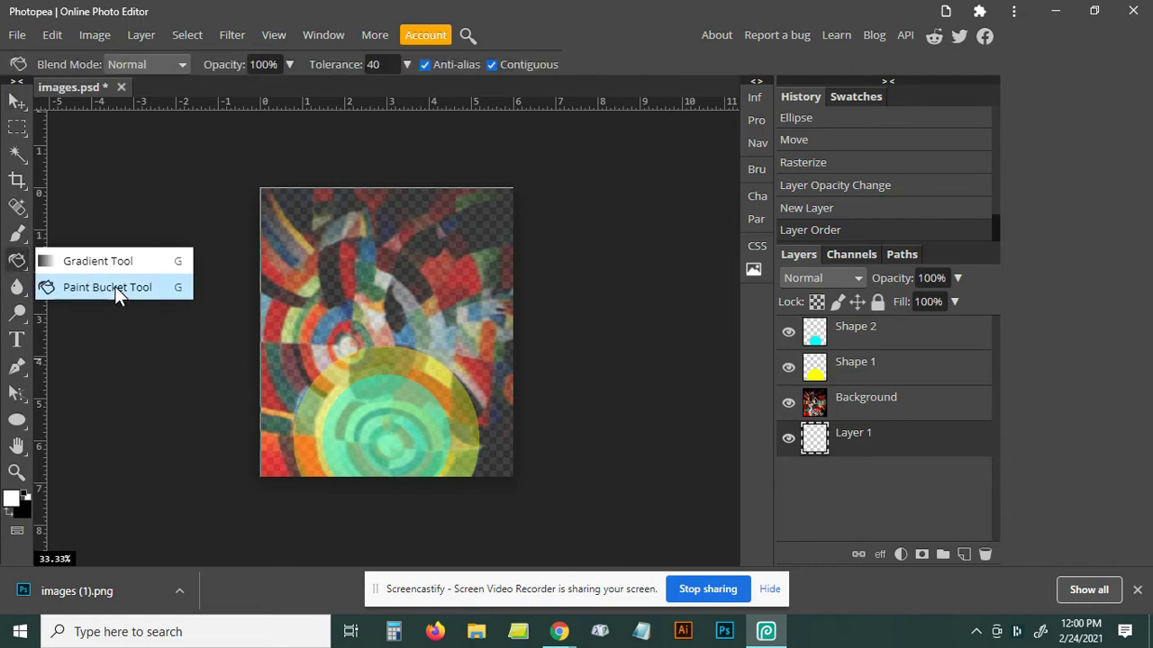
Fill Layer 1 with white, then show the yellow and cyan circles and Background painting again
click(789, 403)
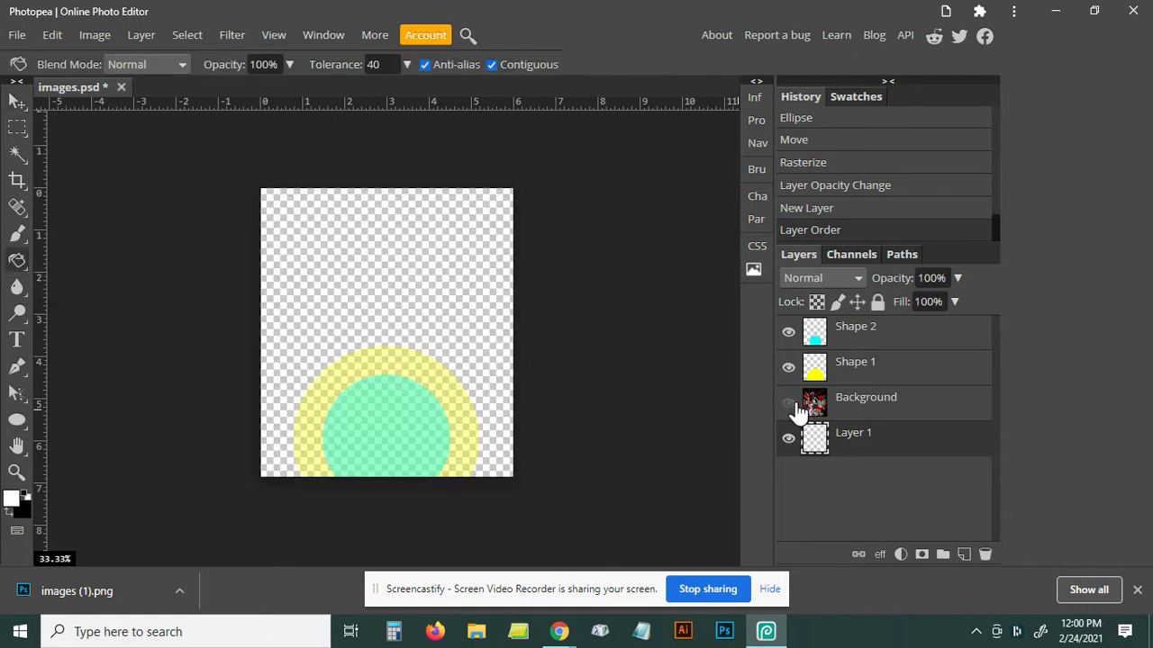
click(788, 367)
click(789, 332)
click(788, 367)
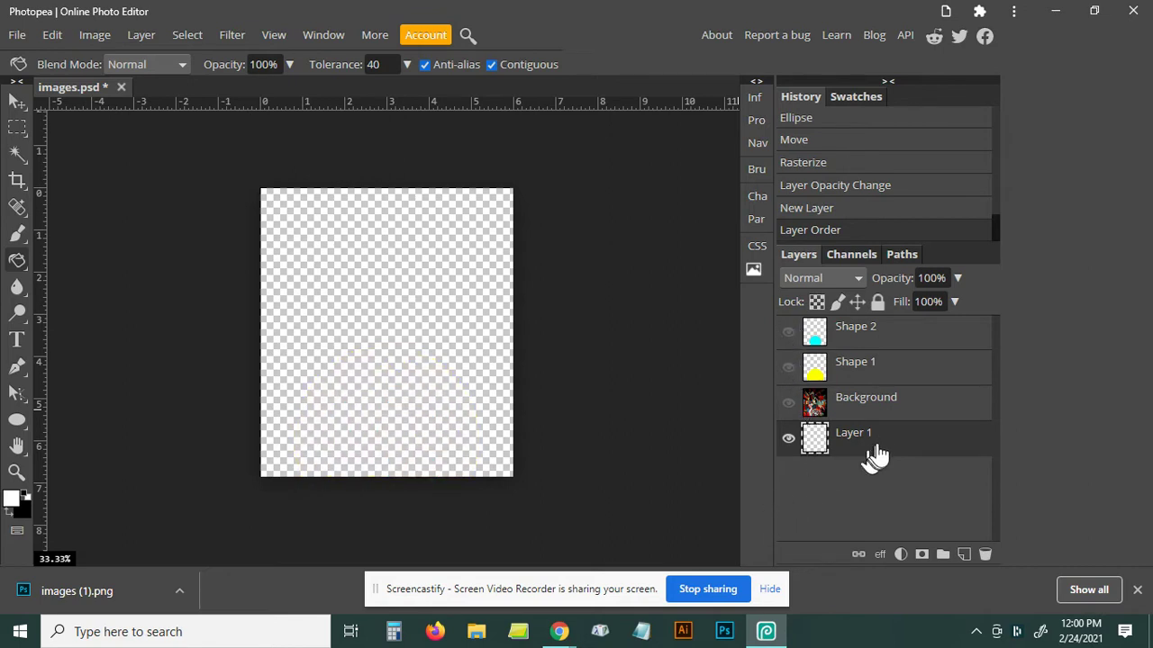
click(377, 403)
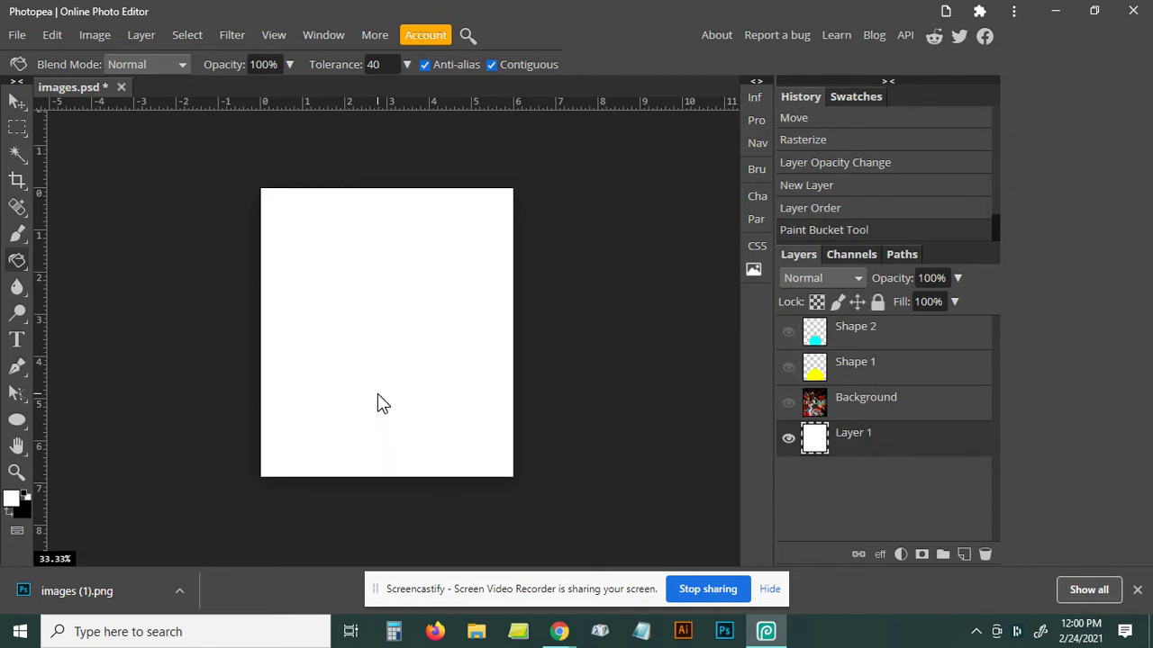
click(788, 367)
click(789, 333)
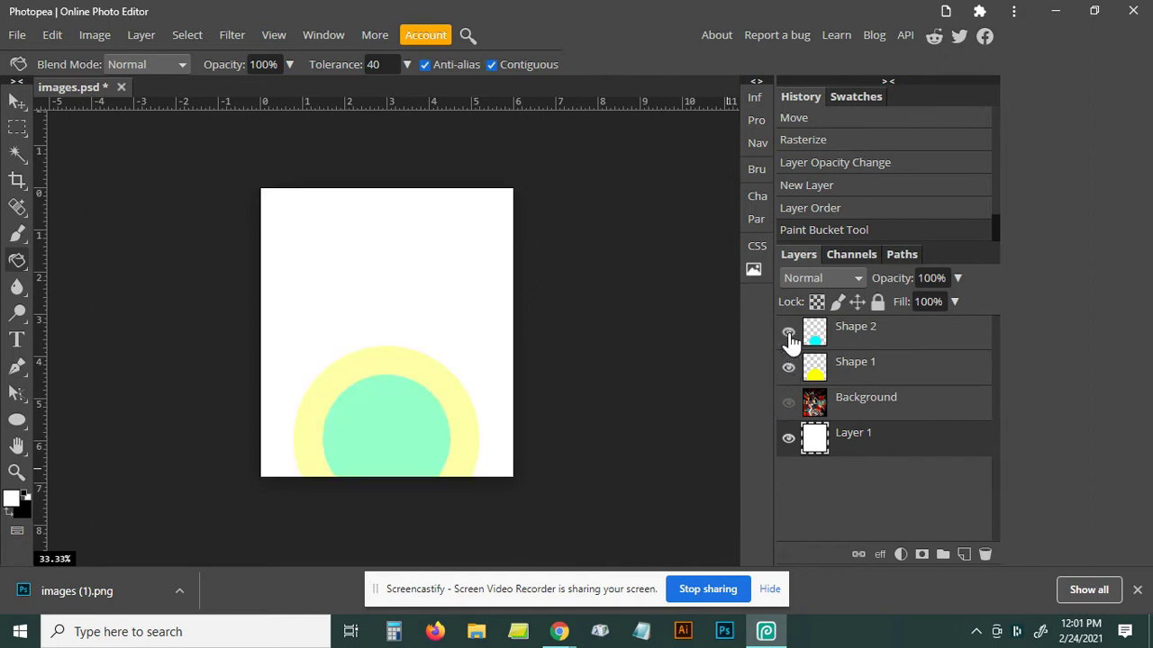
click(788, 403)
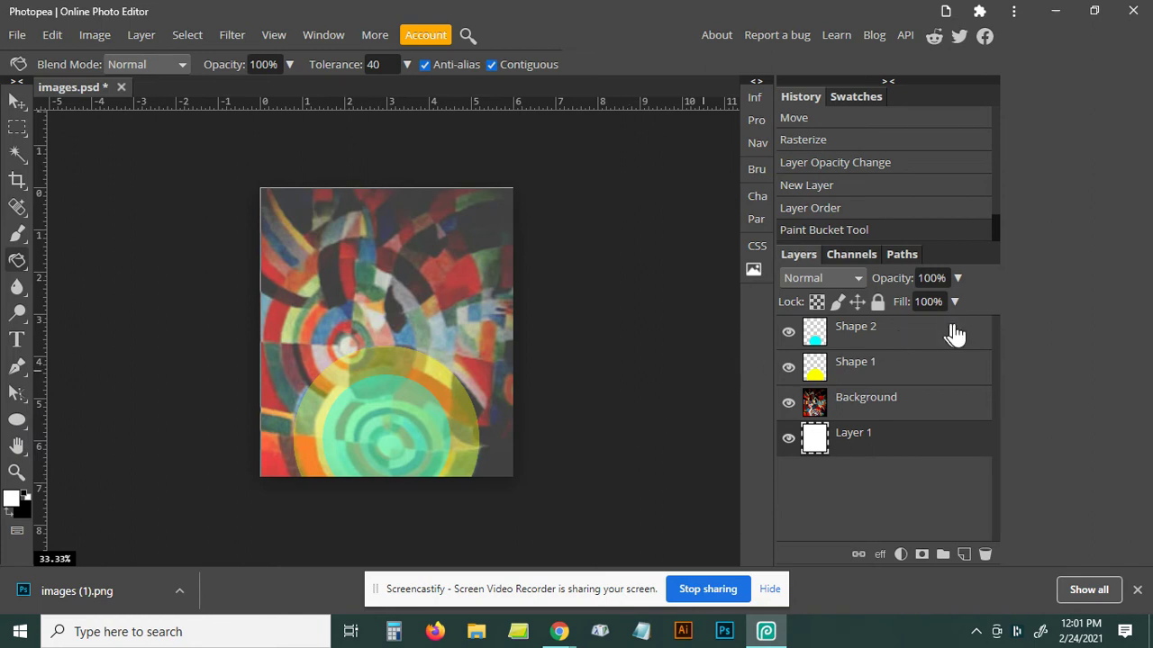
Duplicate the yellow Shape 1 layer into Shape 1 copy and undo the accidental paint fill
click(867, 366)
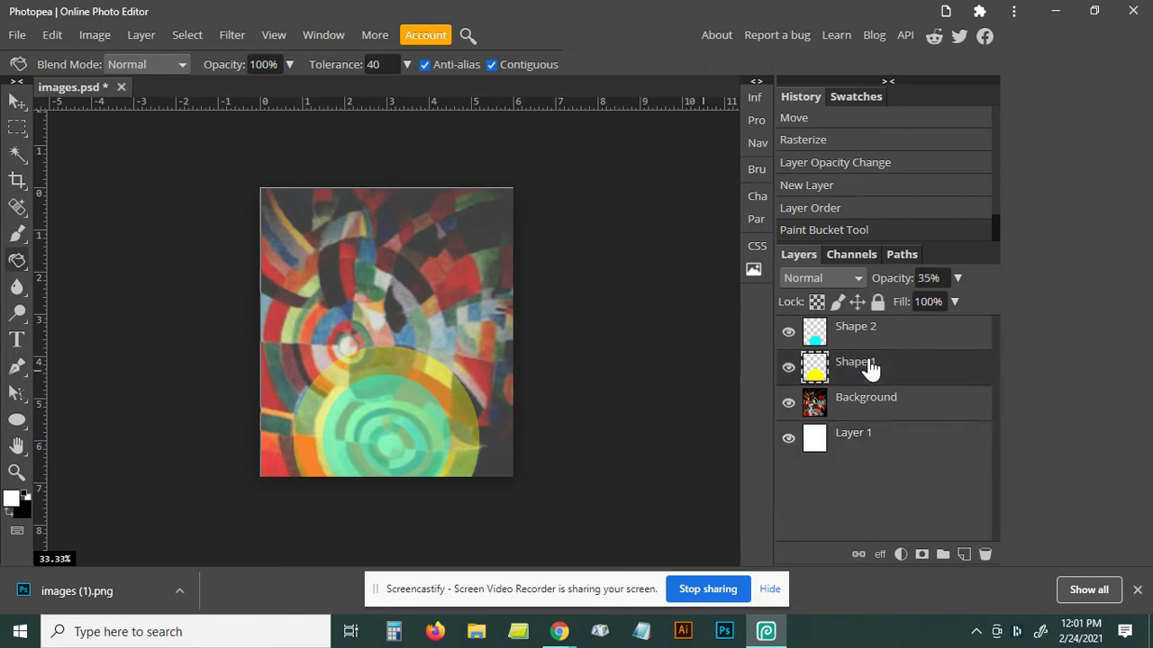
mouse_move(869, 367)
mouse_down()
mouse_move(950, 473)
mouse_move(966, 560)
mouse_up()
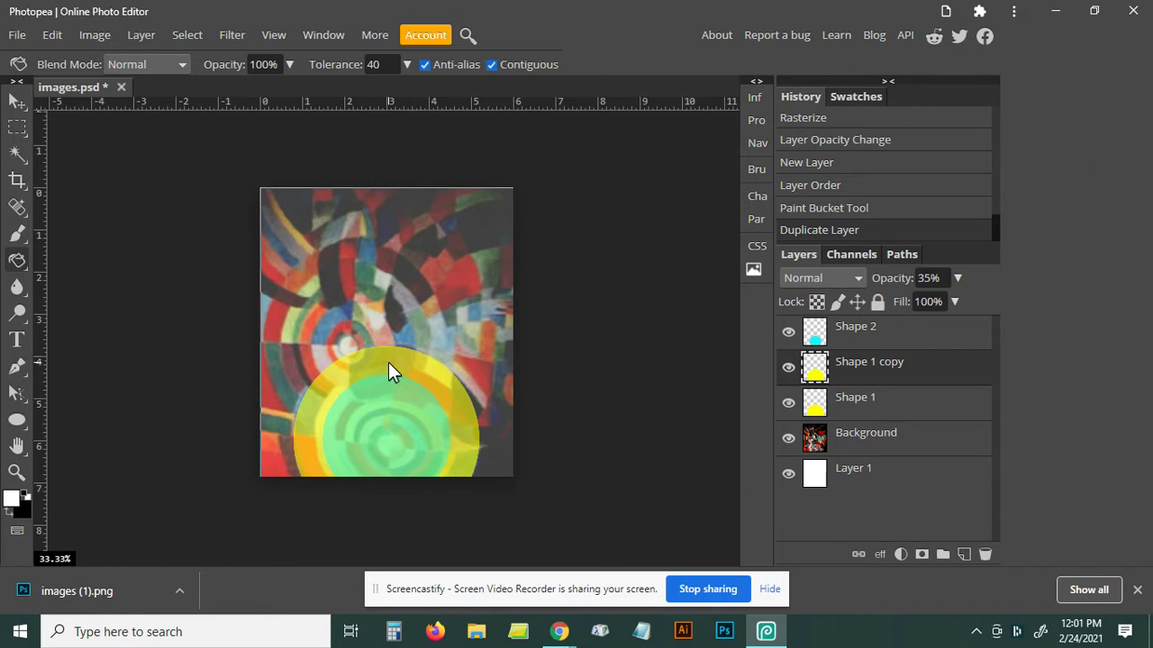
click(400, 315)
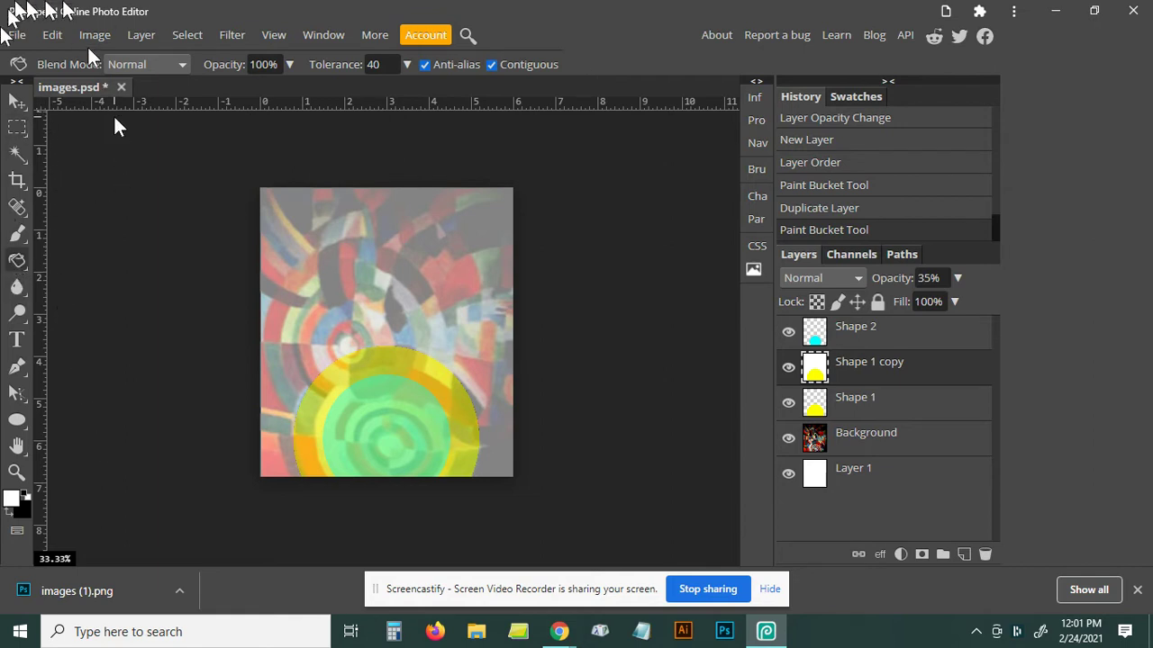
click(56, 36)
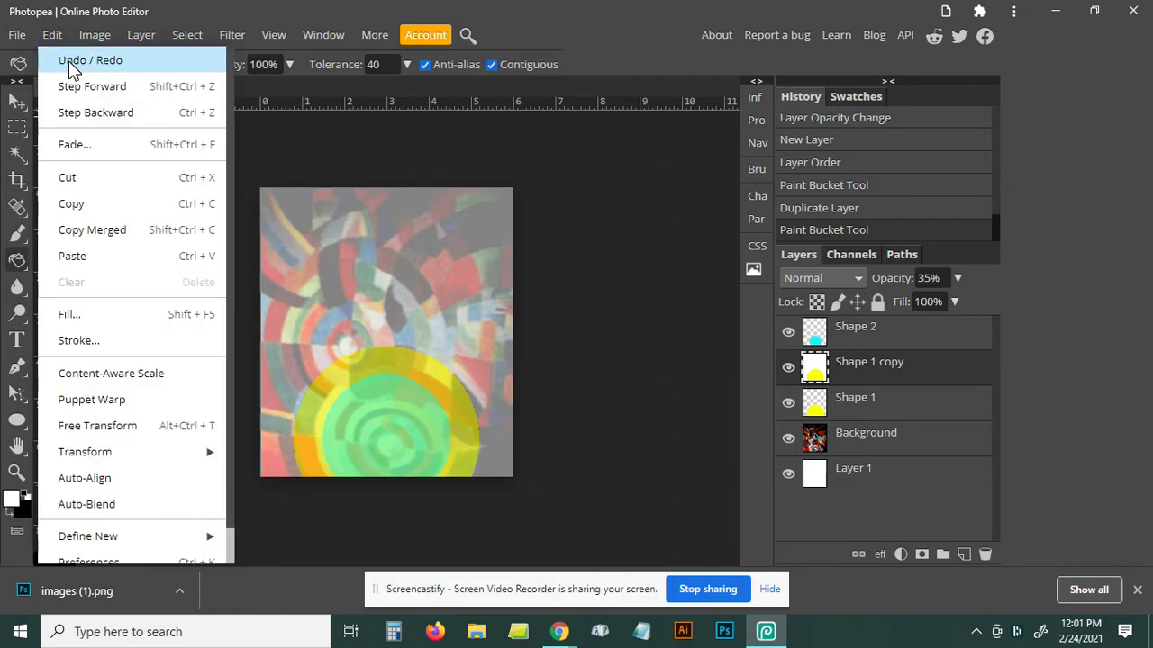
click(68, 61)
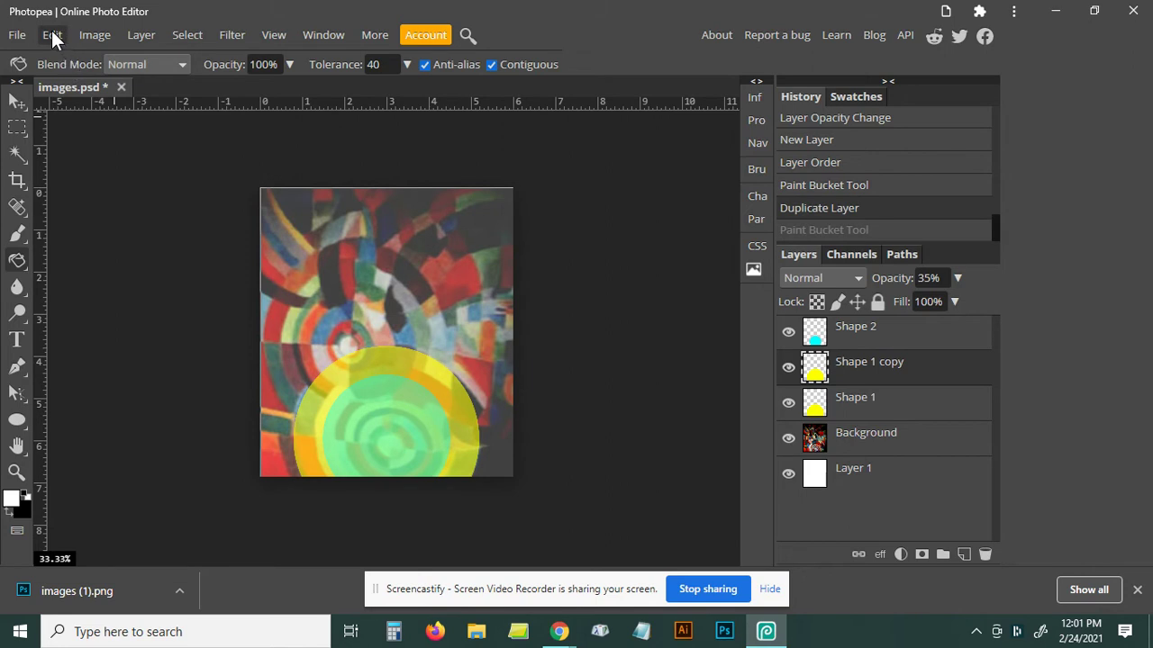
click(52, 31)
click(17, 101)
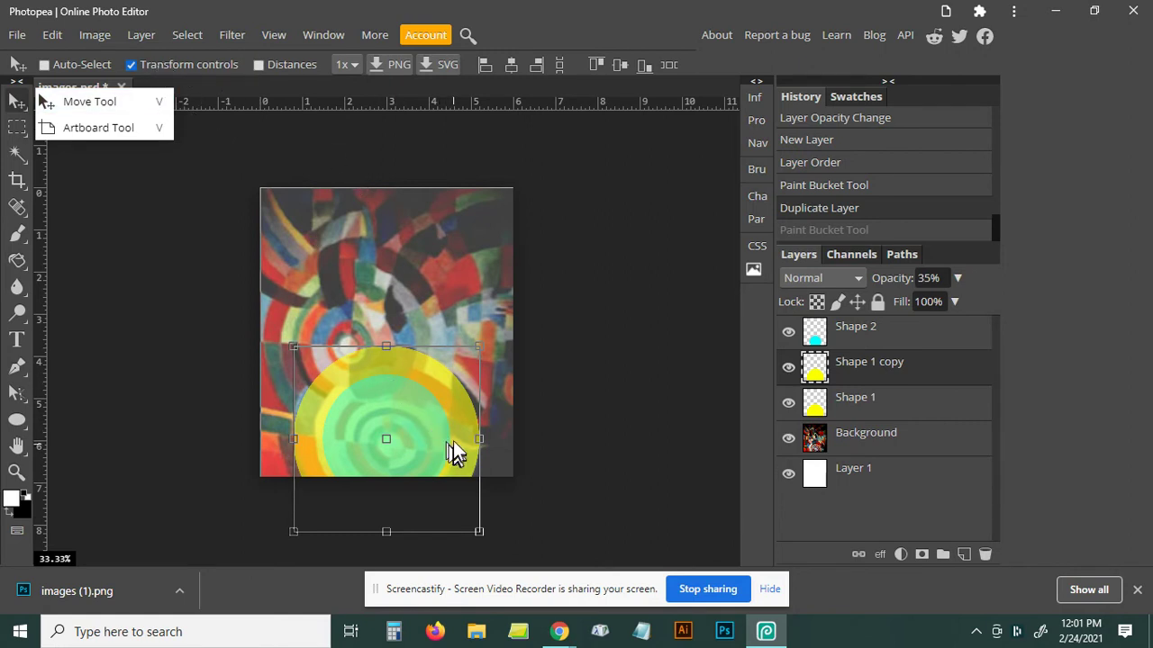
Move Shape 1 copy up to the upper left, scale it to about 105%, and set 50% opacity
mouse_move(451, 448)
mouse_down()
mouse_move(450, 403)
mouse_move(415, 341)
mouse_up()
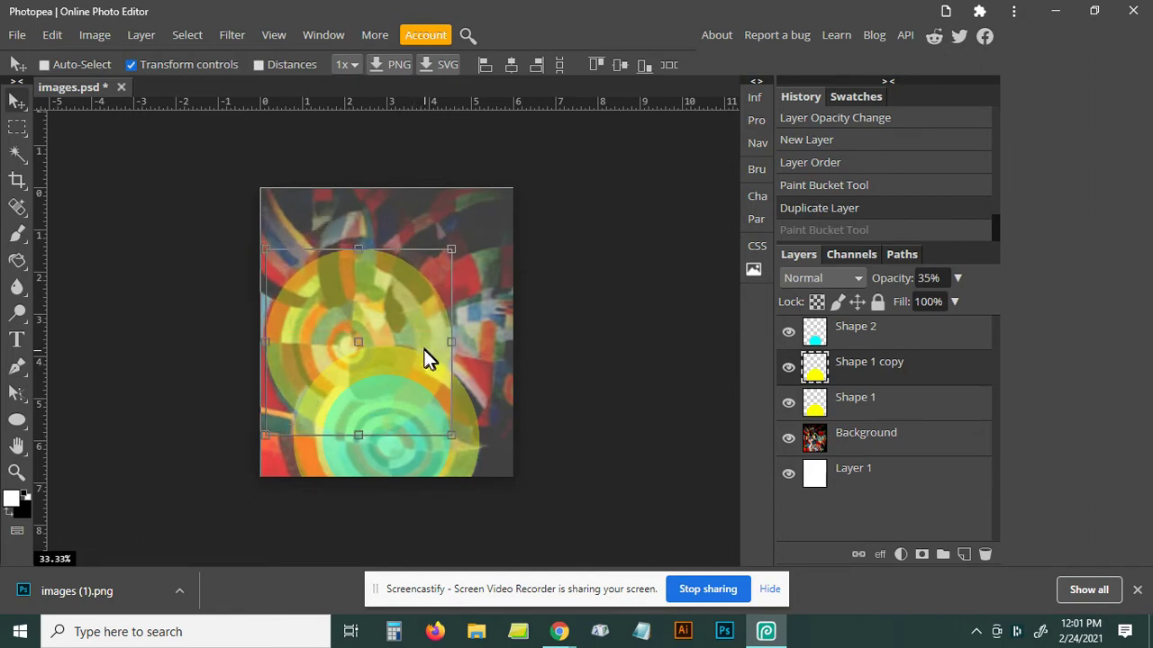
drag(419, 349, 423, 355)
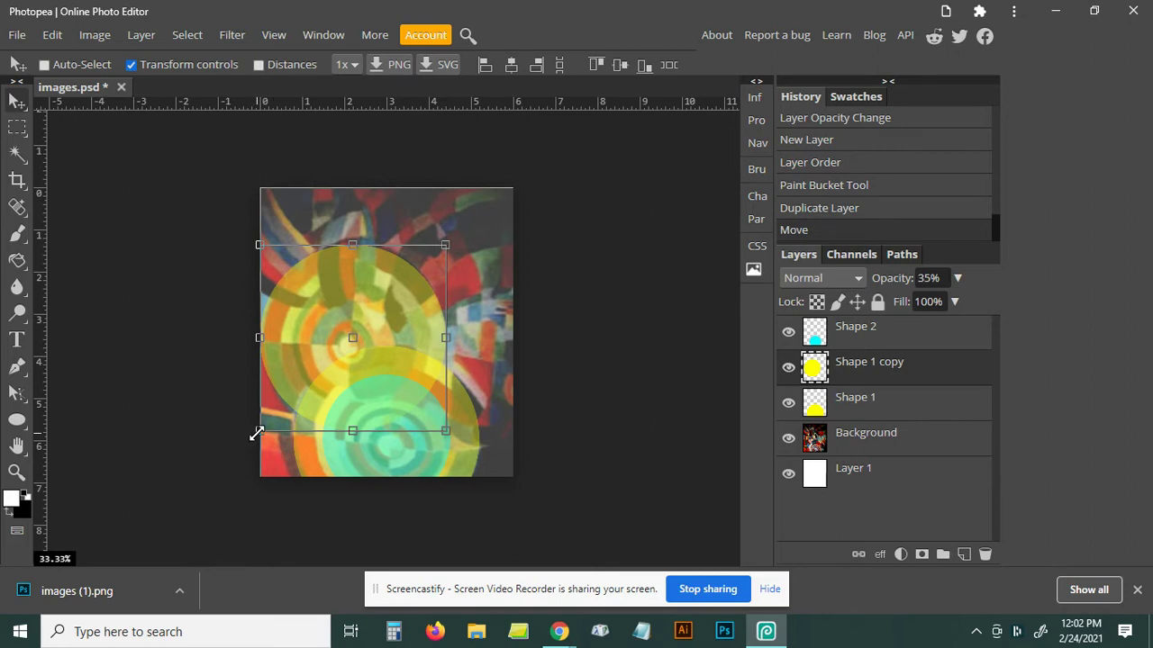
drag(256, 431, 249, 440)
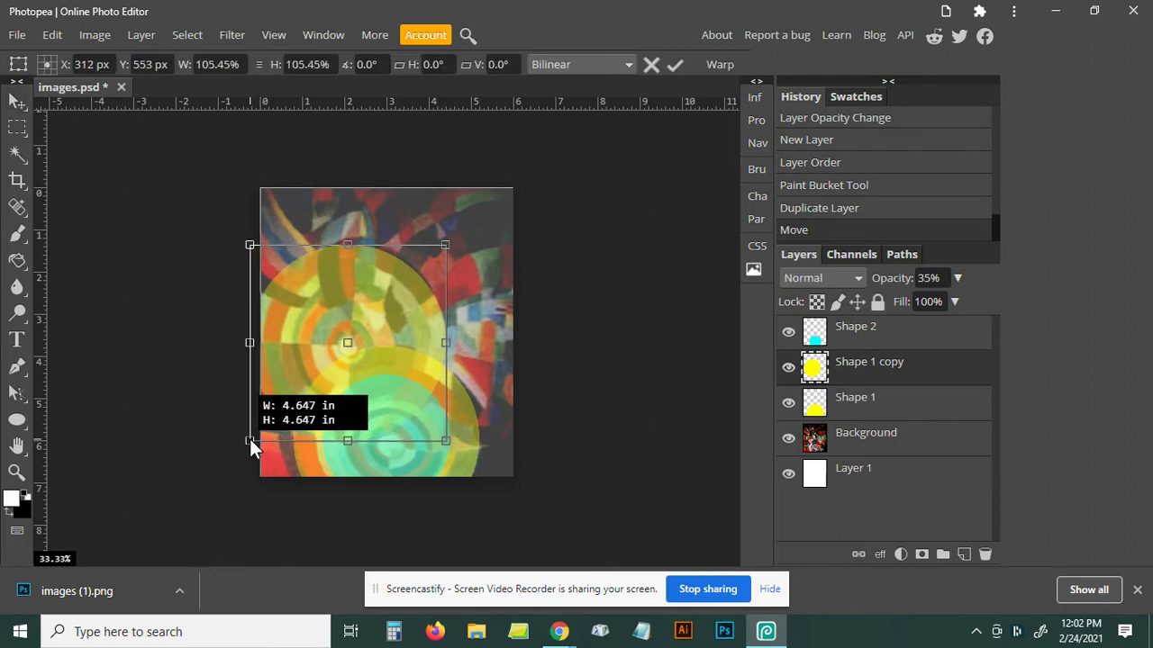
drag(392, 320, 394, 316)
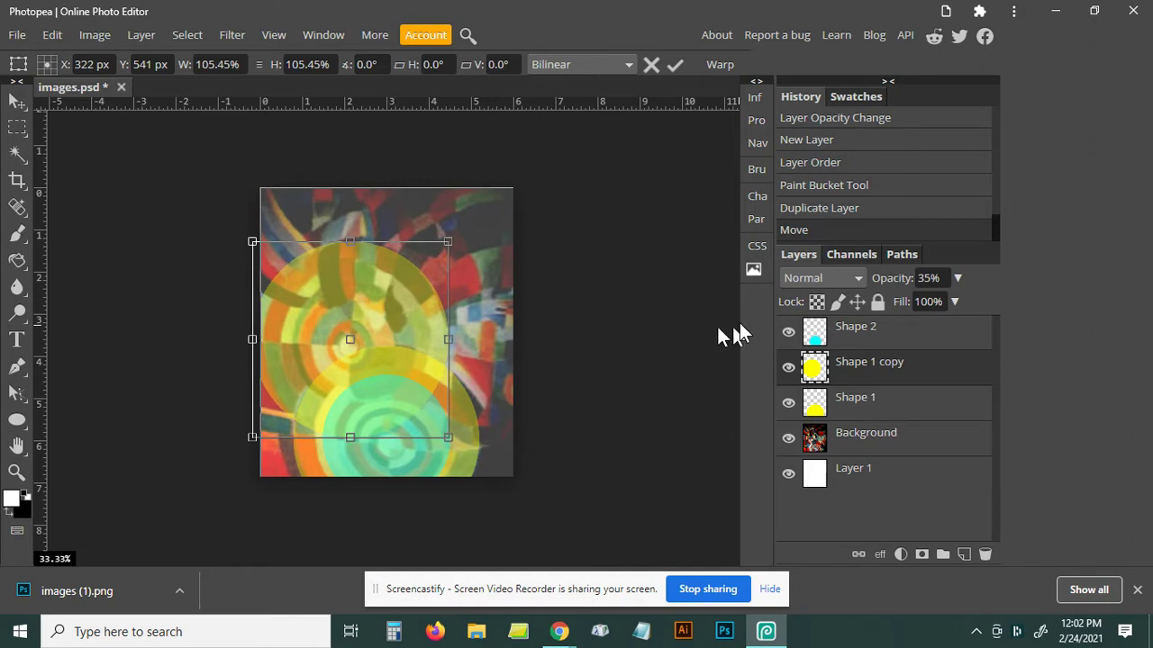
click(958, 279)
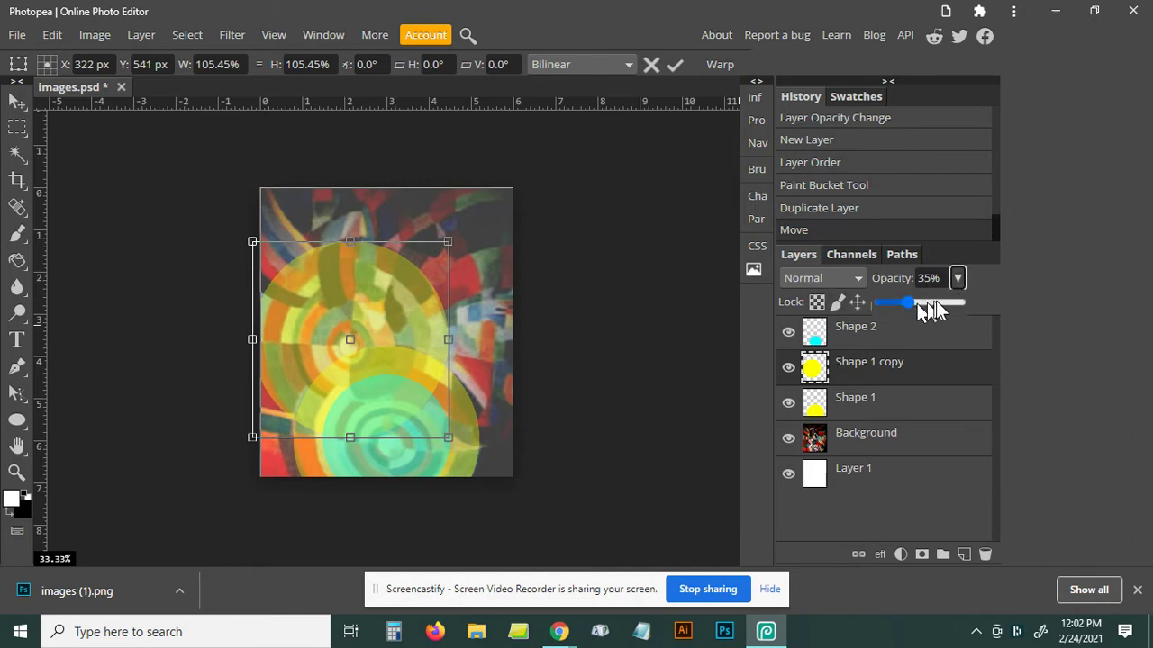
drag(928, 308, 926, 304)
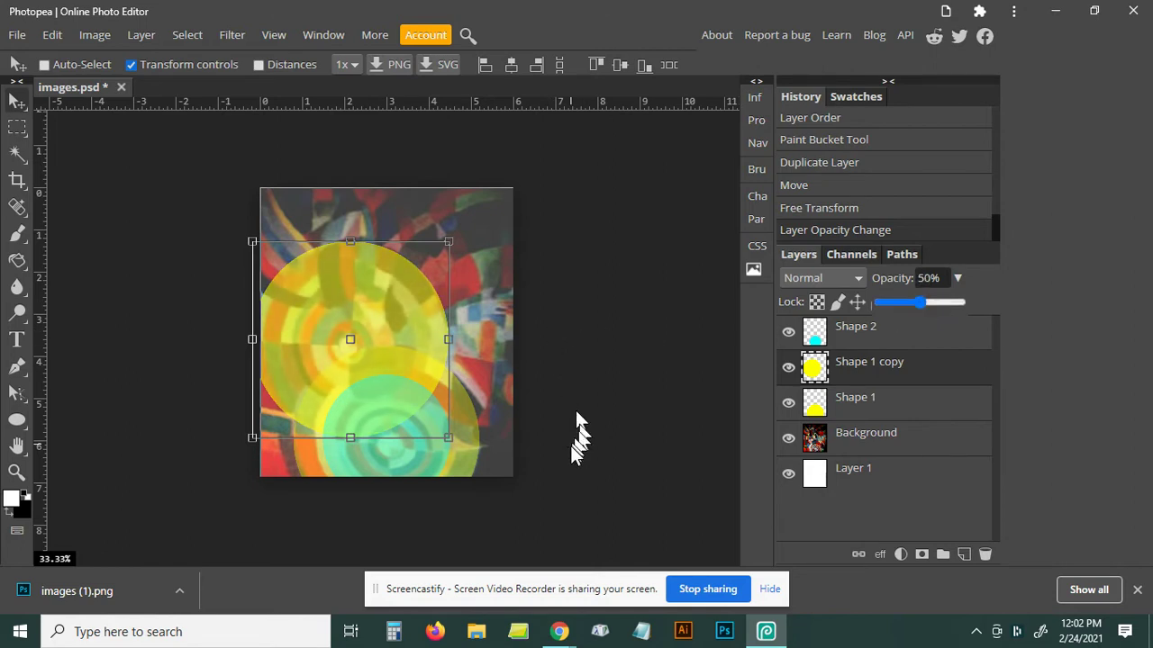
Recolour the Shape 1 copy circle pink with Hue/Saturation: hue about -104, lightness about 10
click(92, 36)
mouse_move(127, 60)
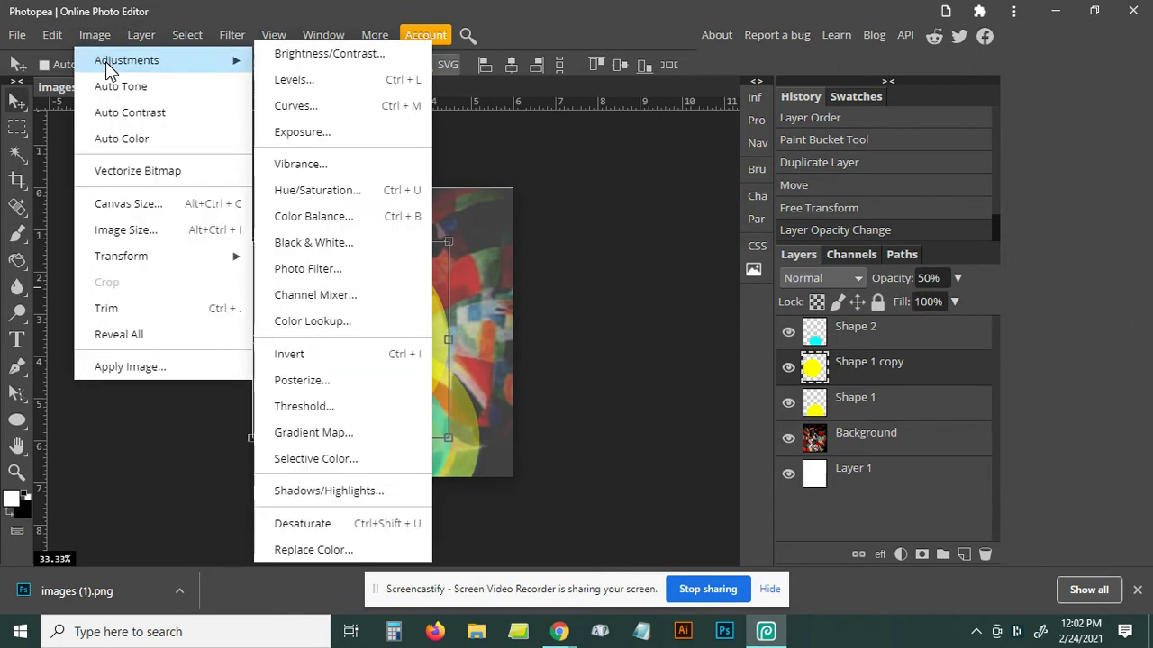
click(325, 195)
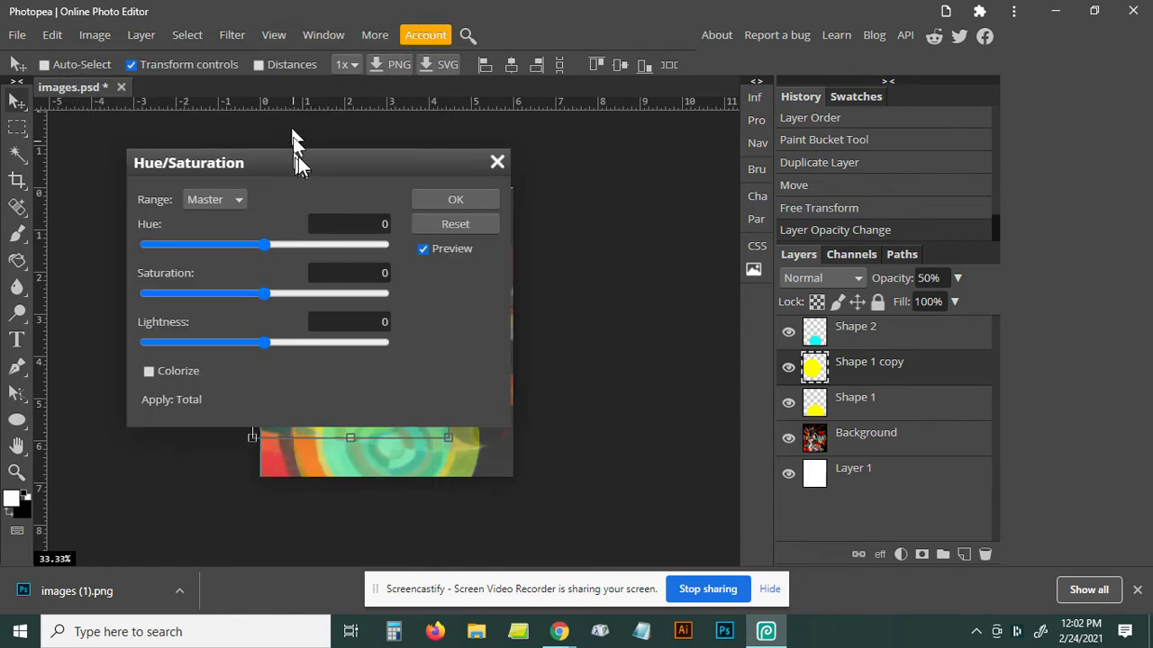
mouse_move(298, 155)
mouse_down()
mouse_move(567, 197)
mouse_move(696, 188)
mouse_up()
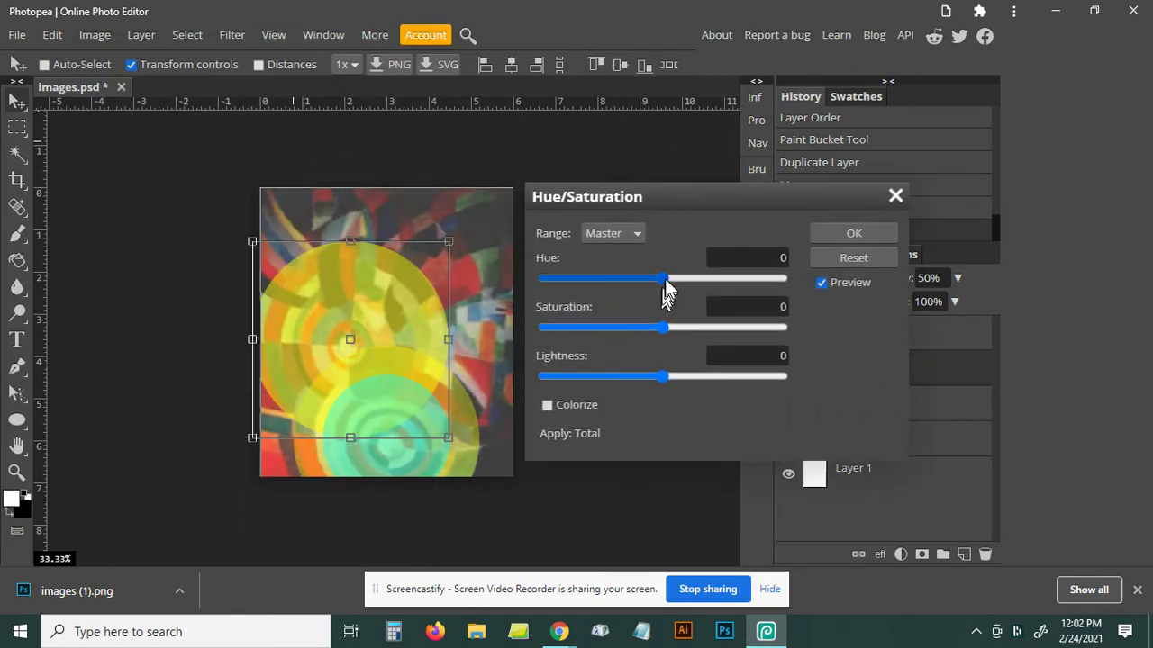
drag(663, 280, 591, 280)
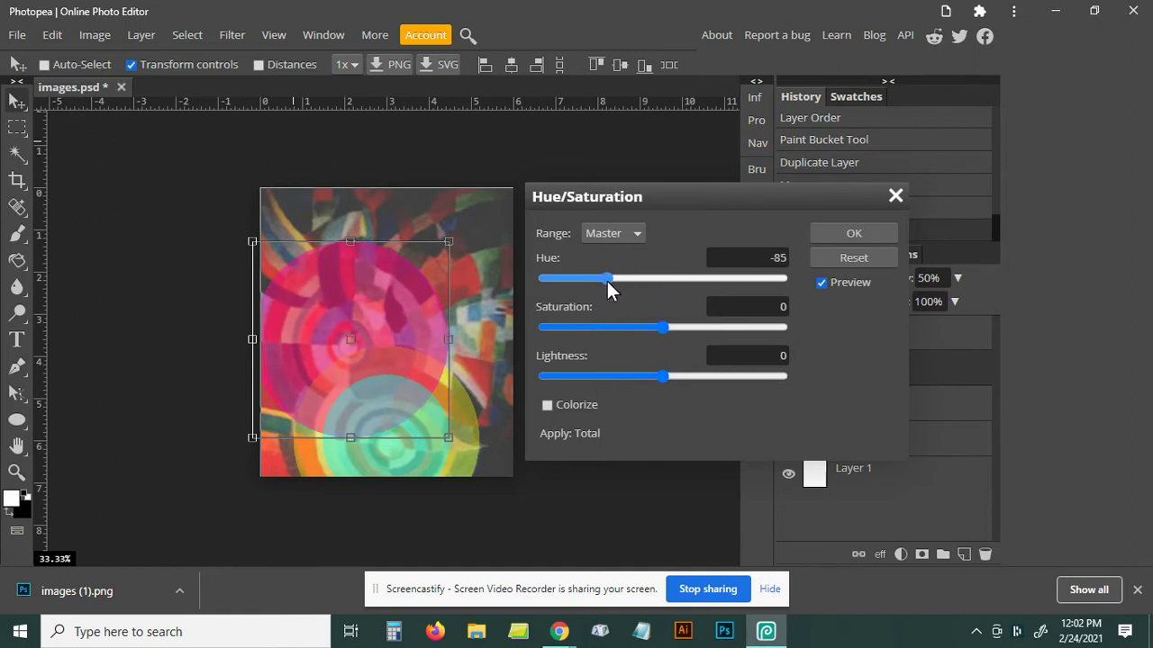
drag(591, 280, 594, 286)
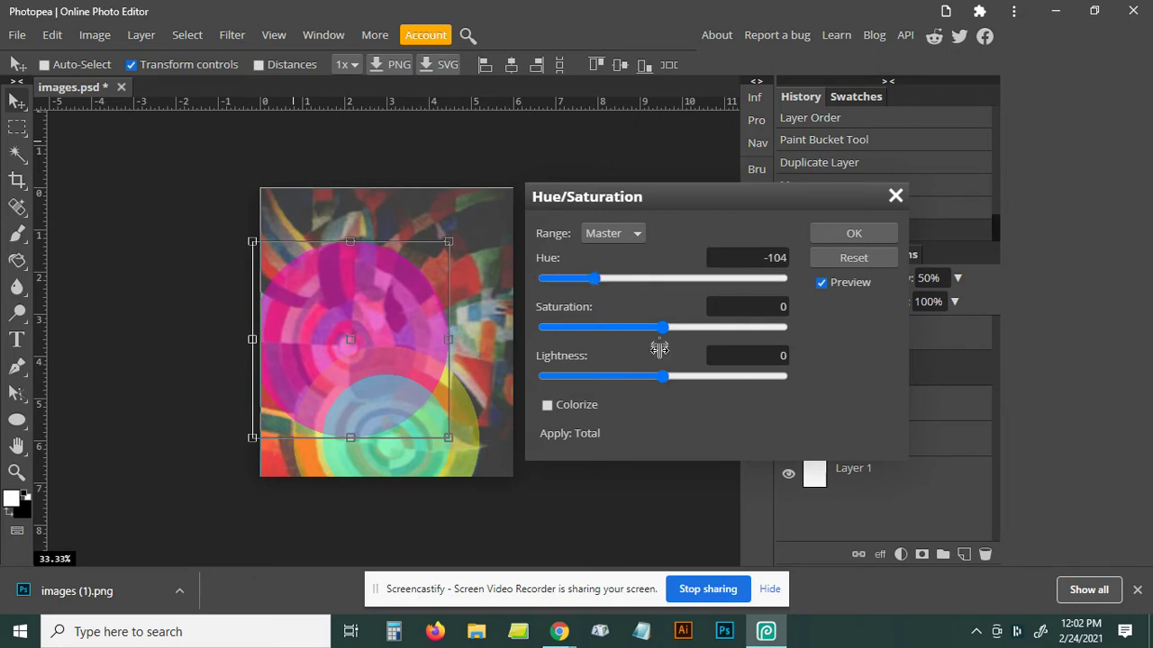
mouse_move(661, 375)
mouse_down()
mouse_move(689, 376)
mouse_move(675, 378)
mouse_up()
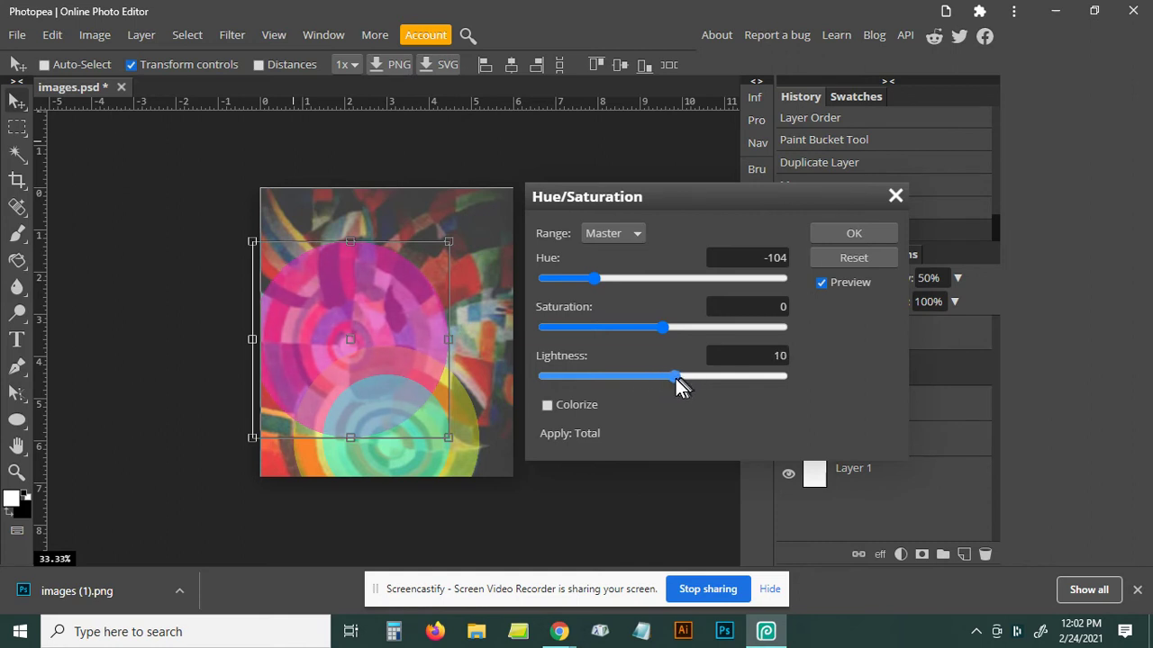
click(859, 233)
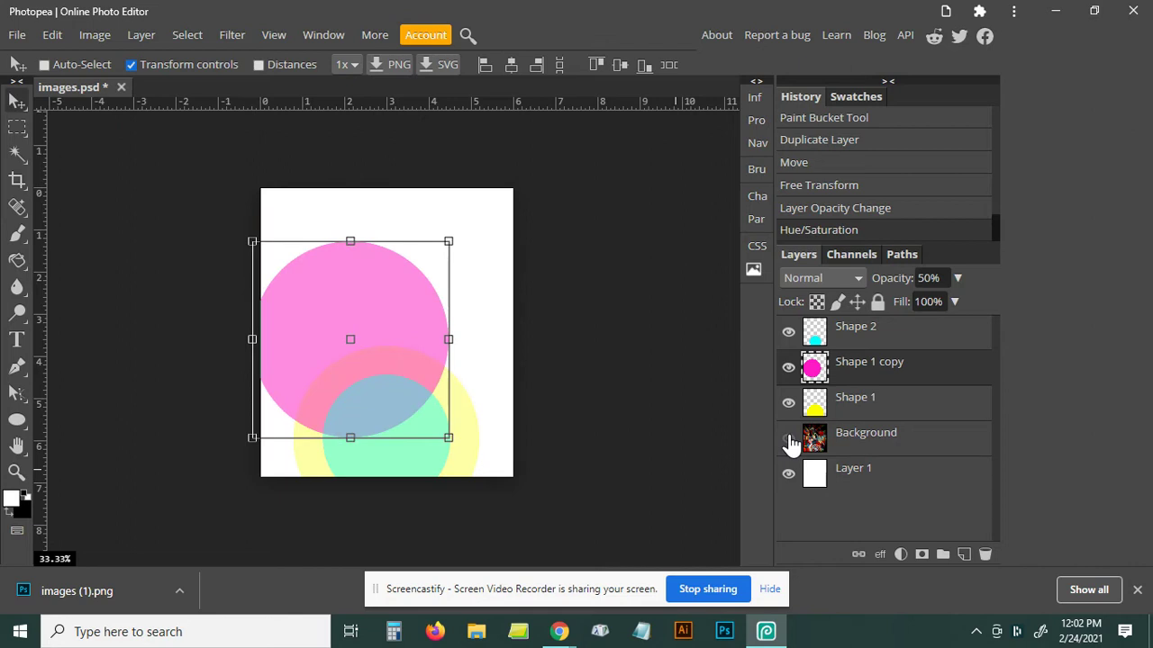
click(789, 438)
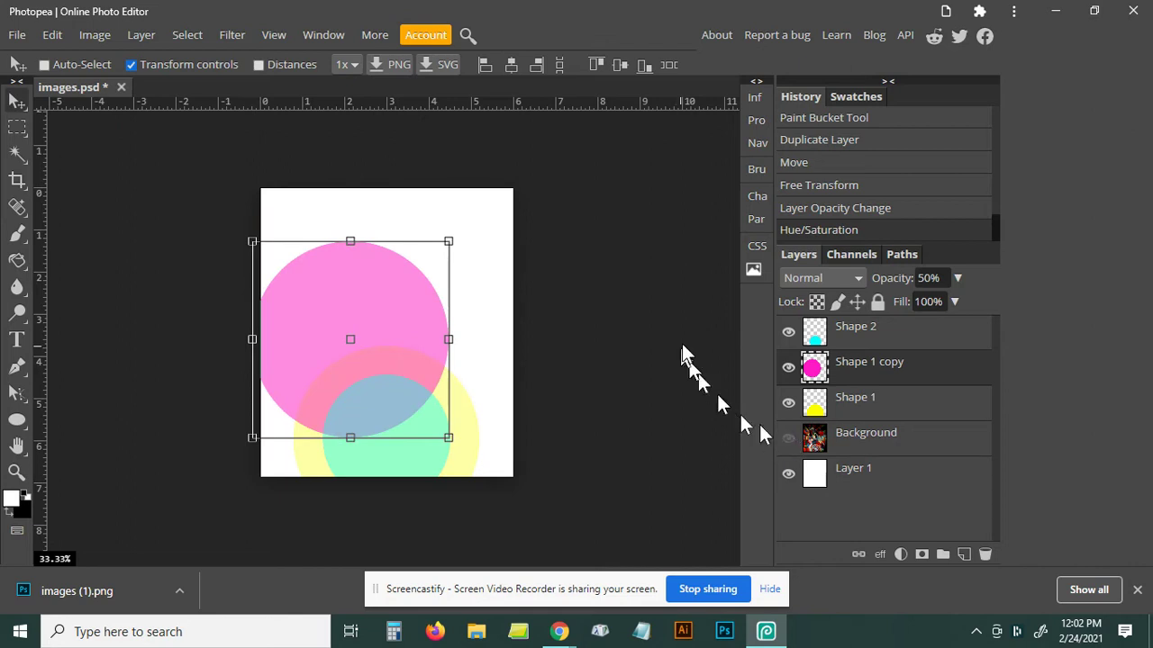
click(16, 472)
click(377, 393)
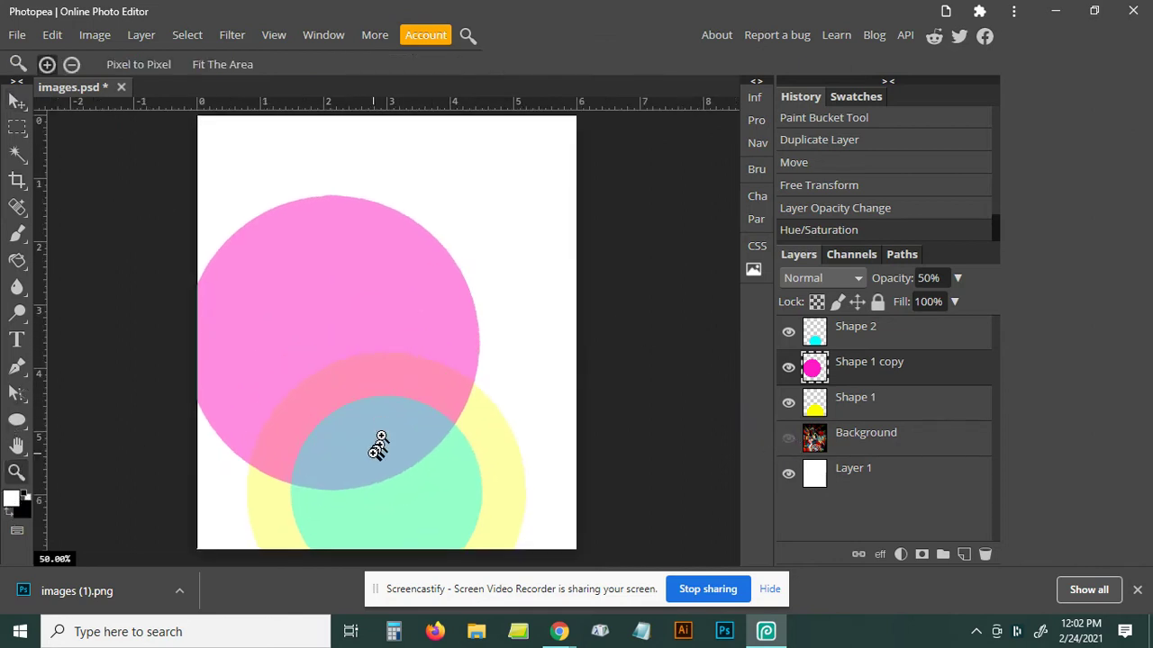
click(373, 454)
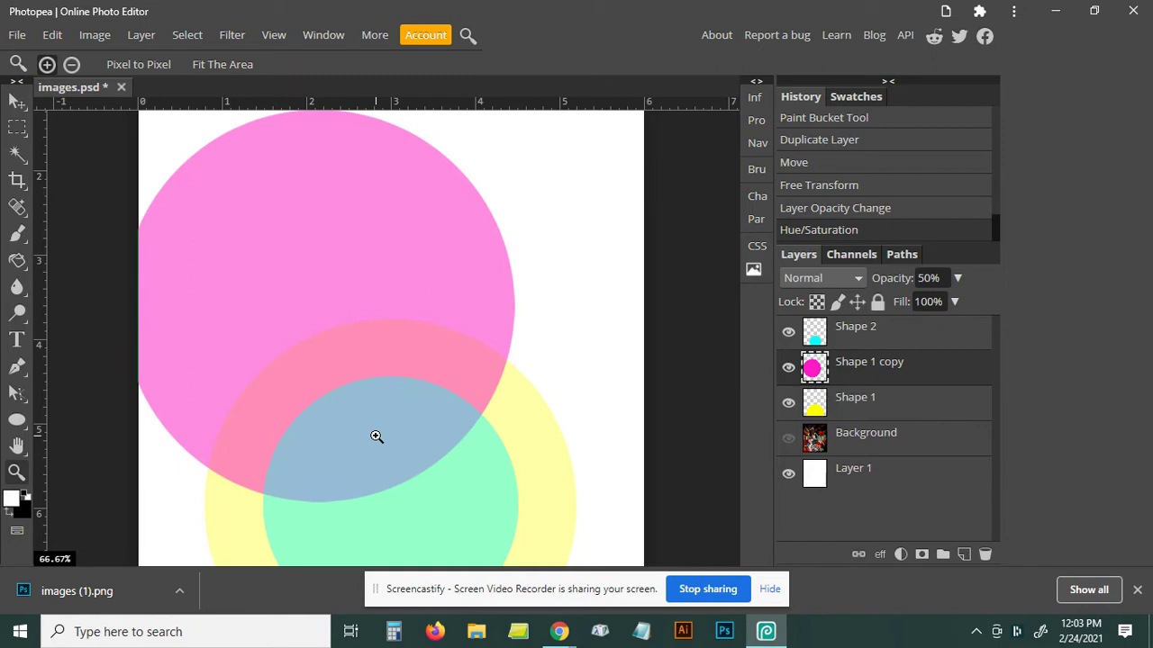
click(759, 142)
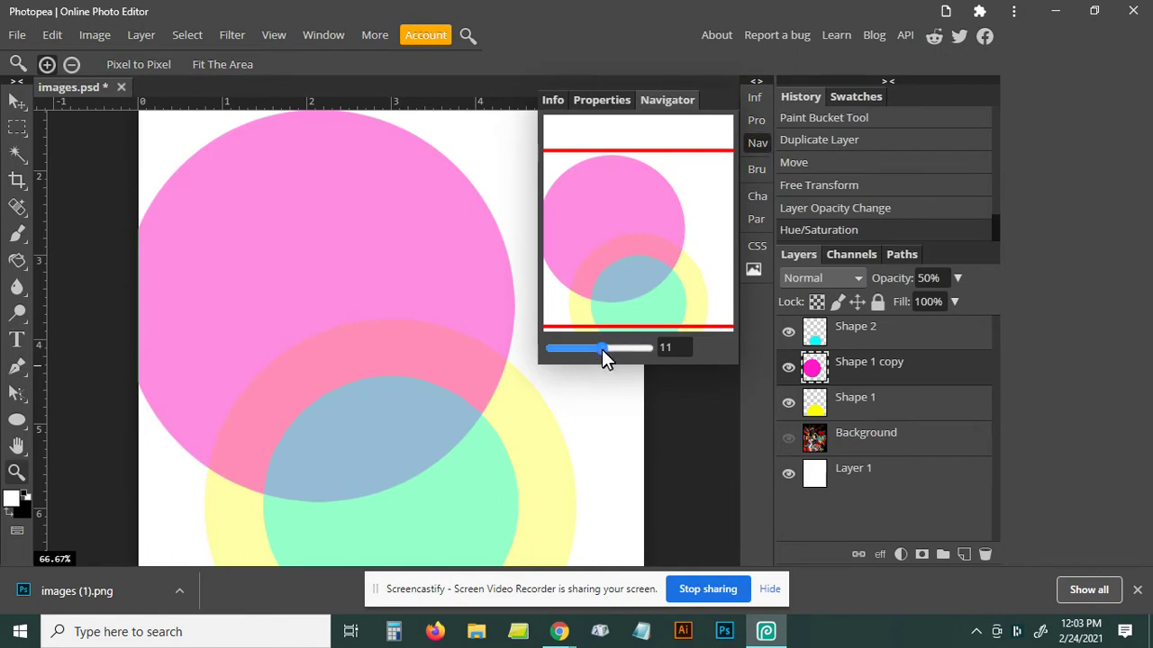
drag(601, 350, 593, 351)
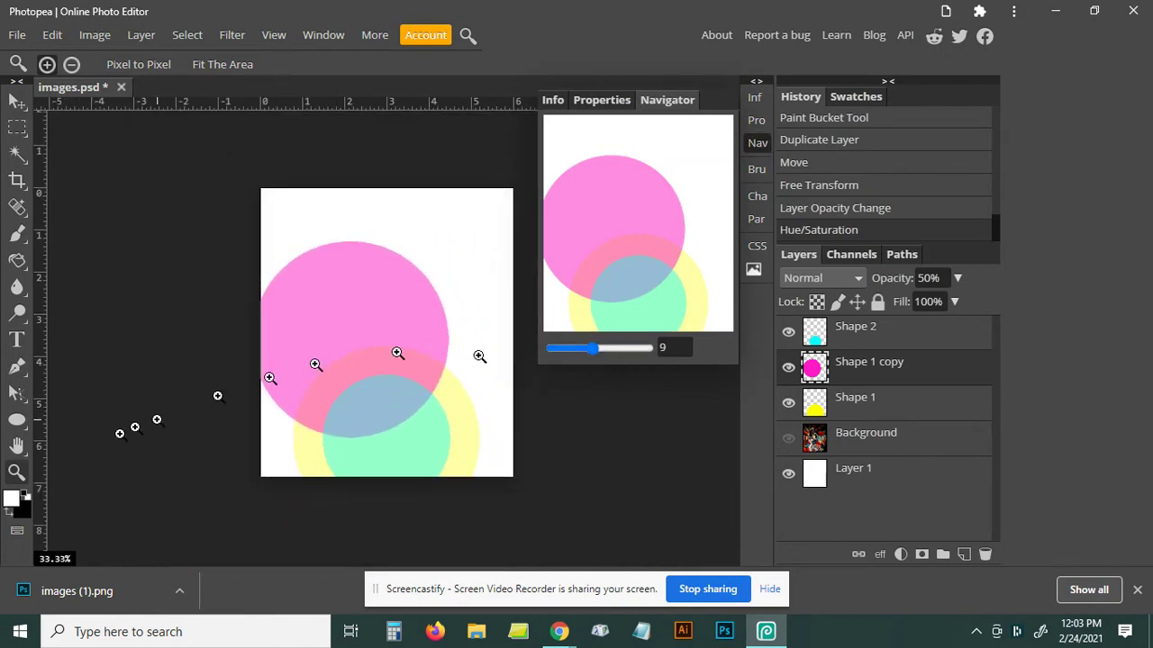
click(756, 143)
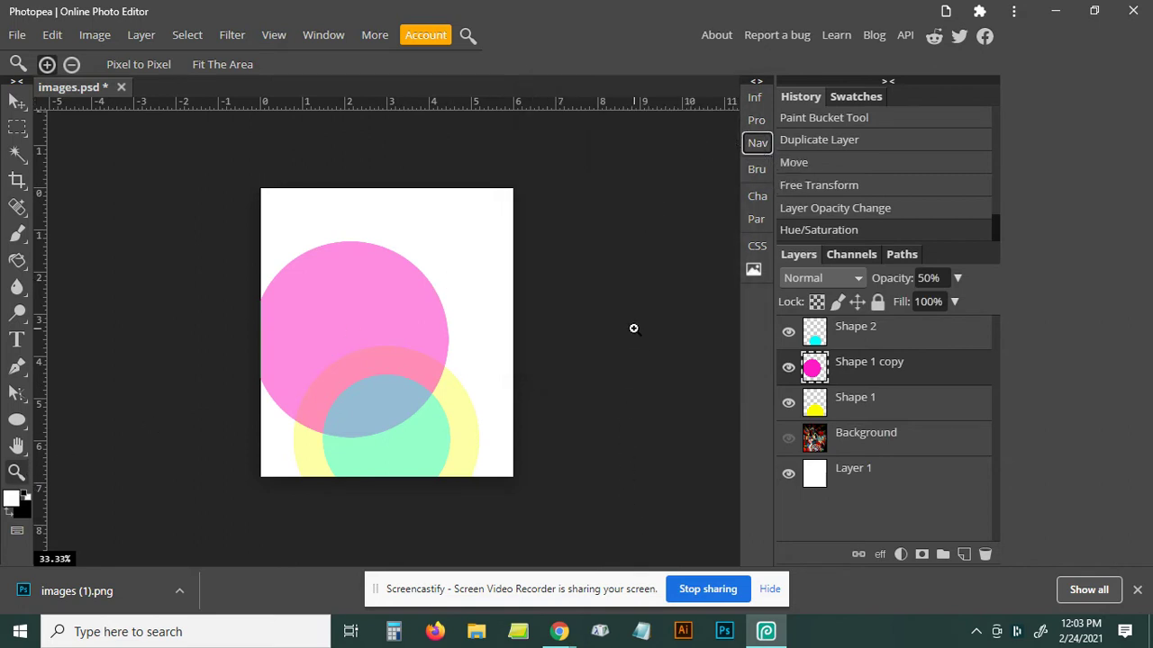
click(788, 440)
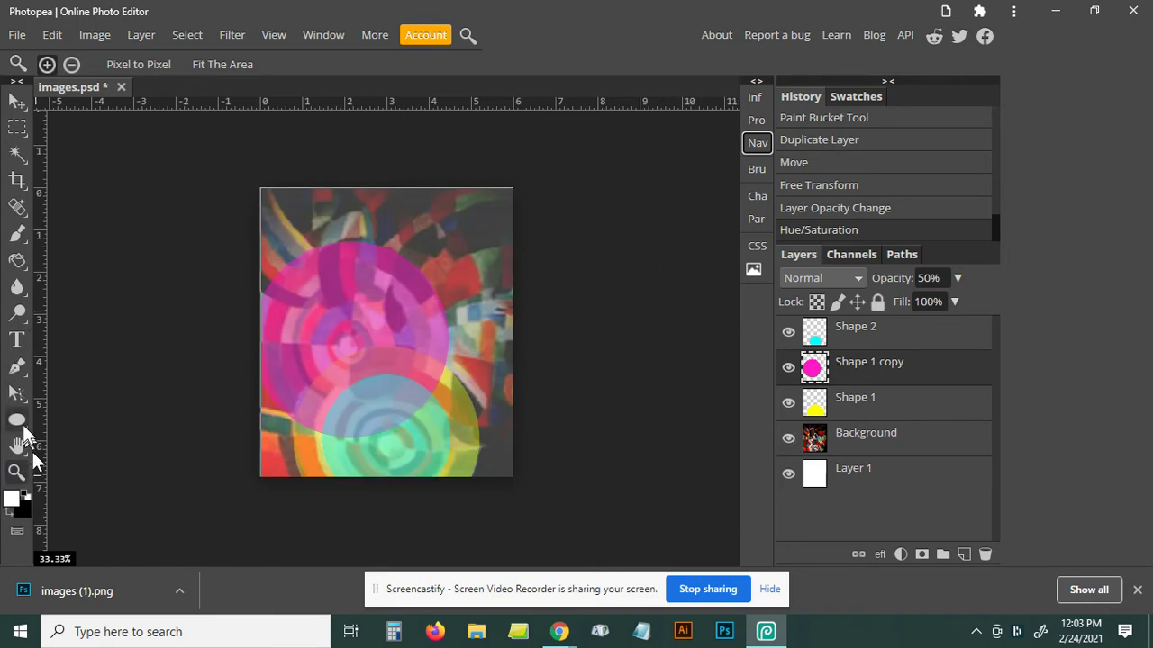
Select the Ellipse tool with a blue fill colour
click(16, 420)
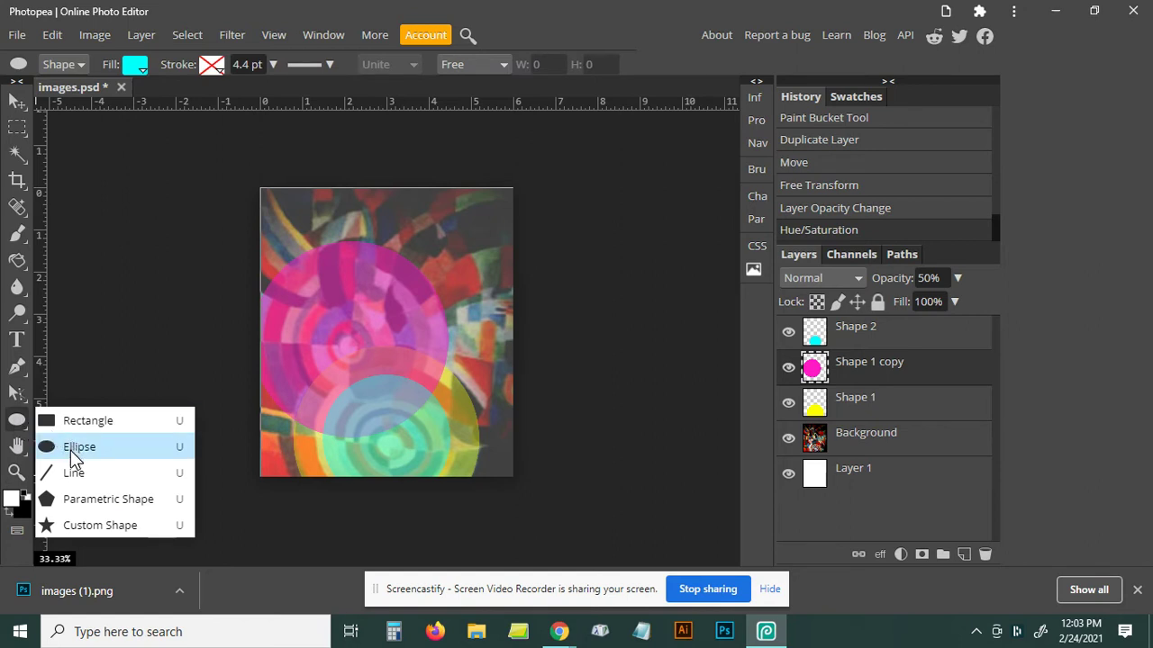
click(79, 447)
click(135, 65)
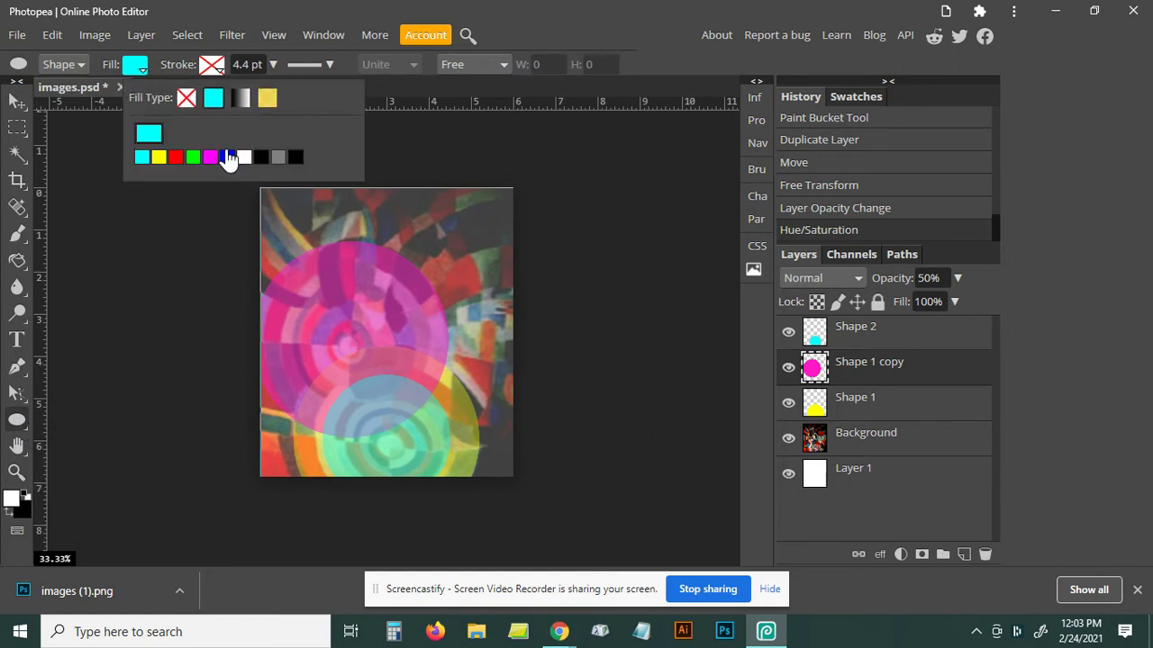
click(228, 158)
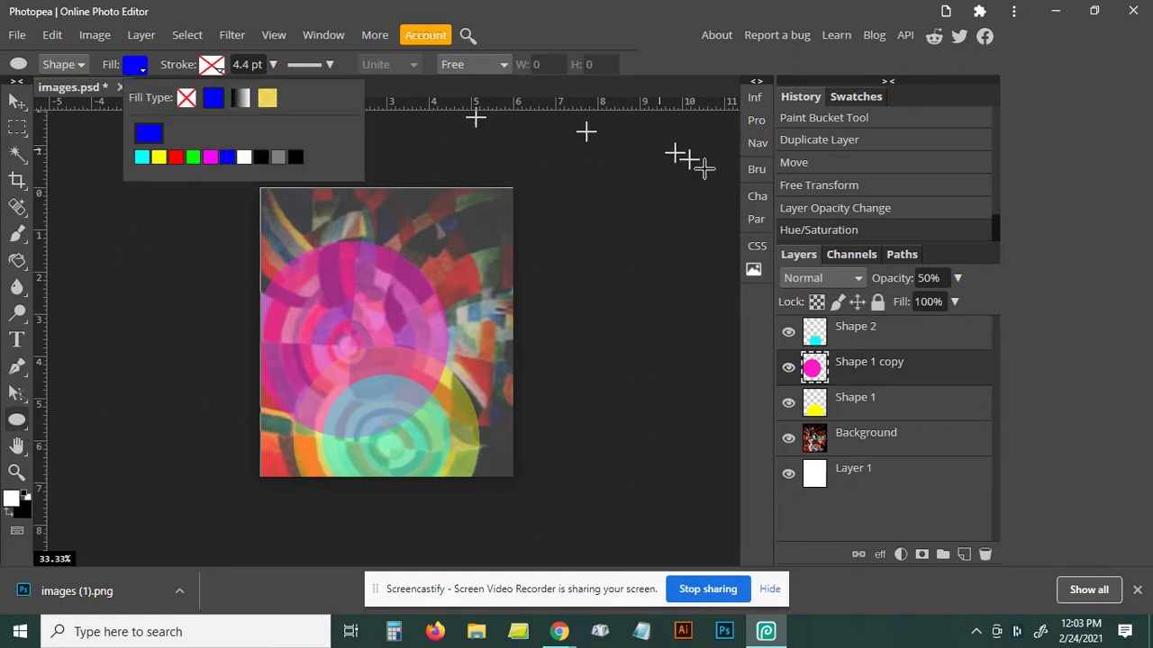
Zoom out to 7 and draw a large blue circle over the canvas's right edge
click(757, 142)
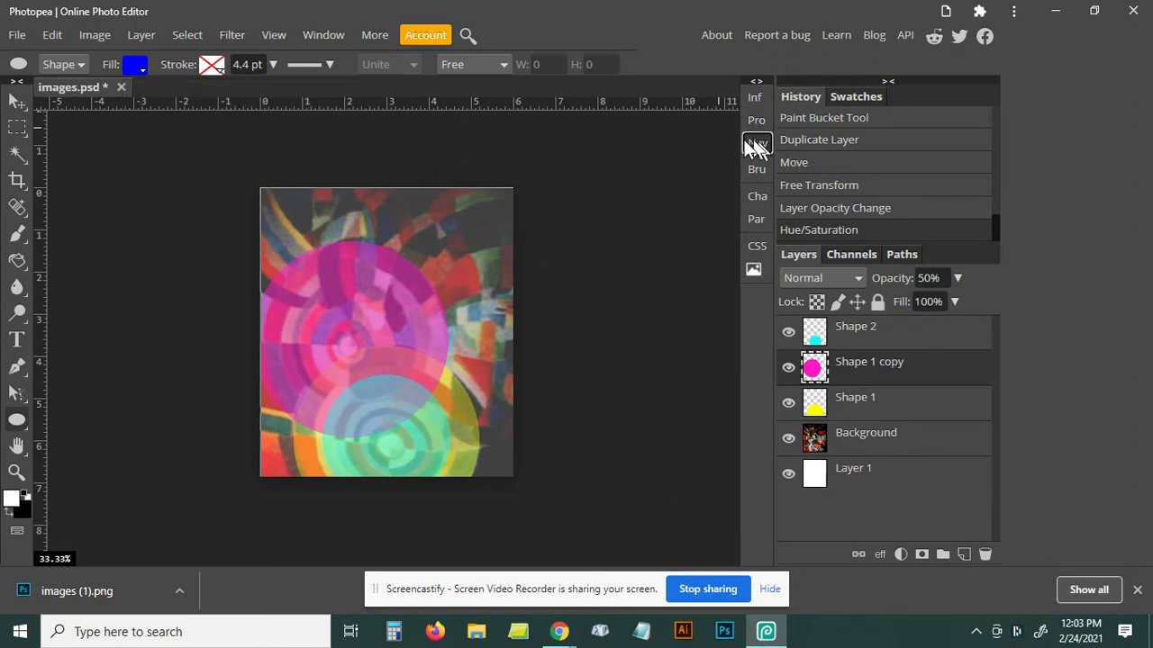
drag(595, 350, 584, 348)
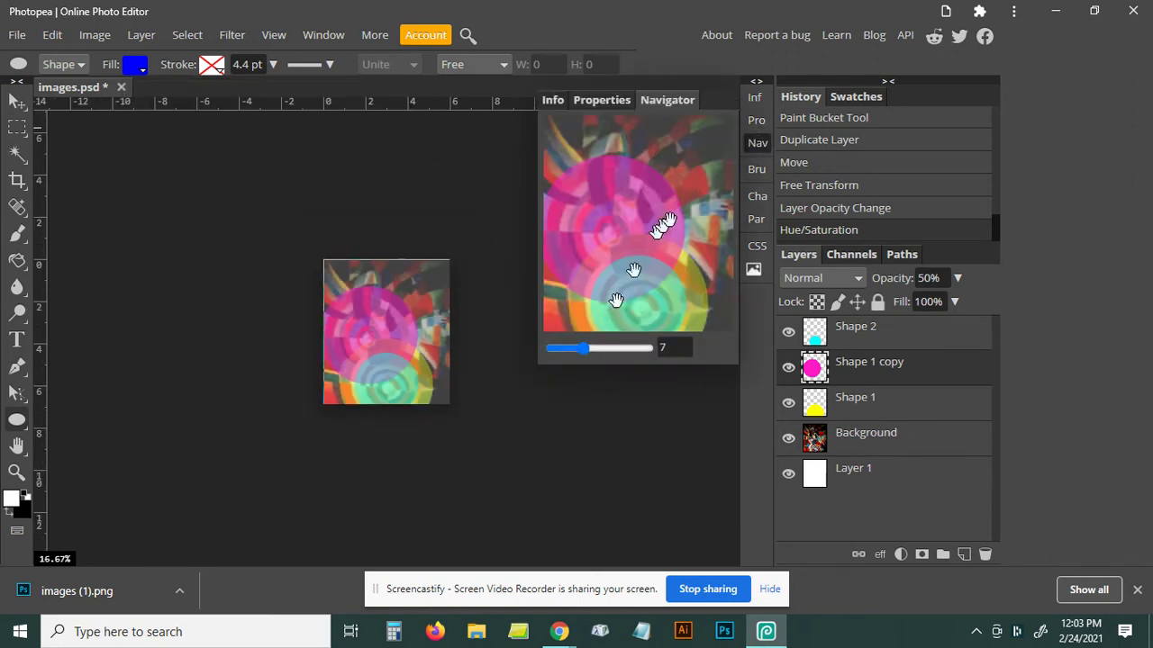
click(756, 144)
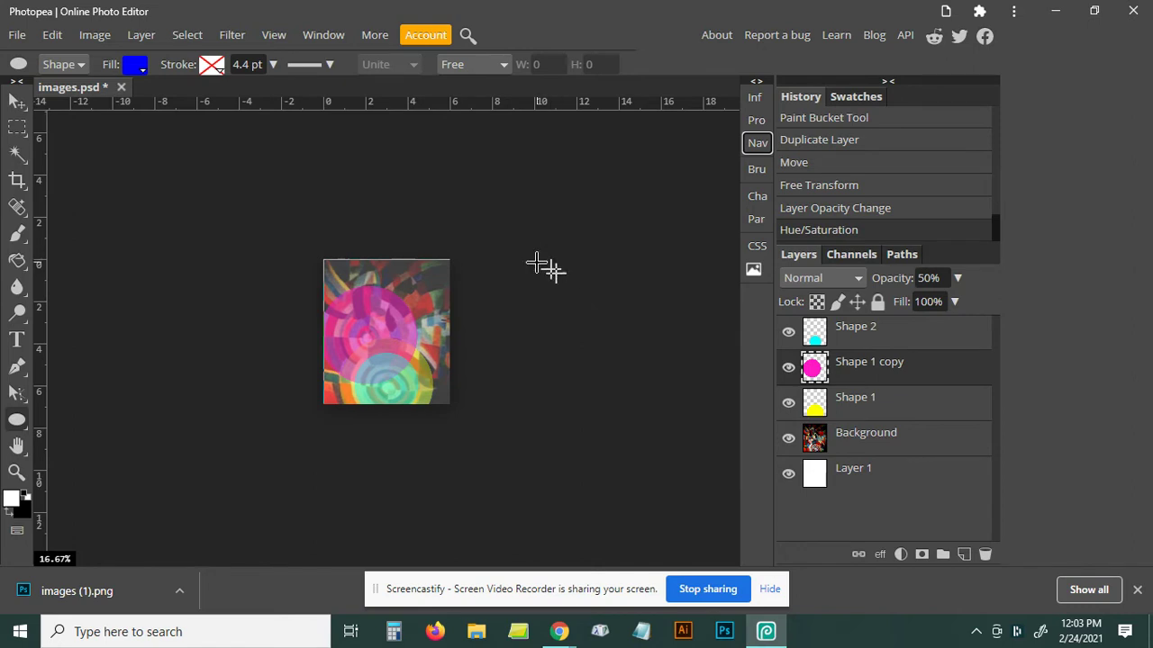
drag(548, 264, 263, 407)
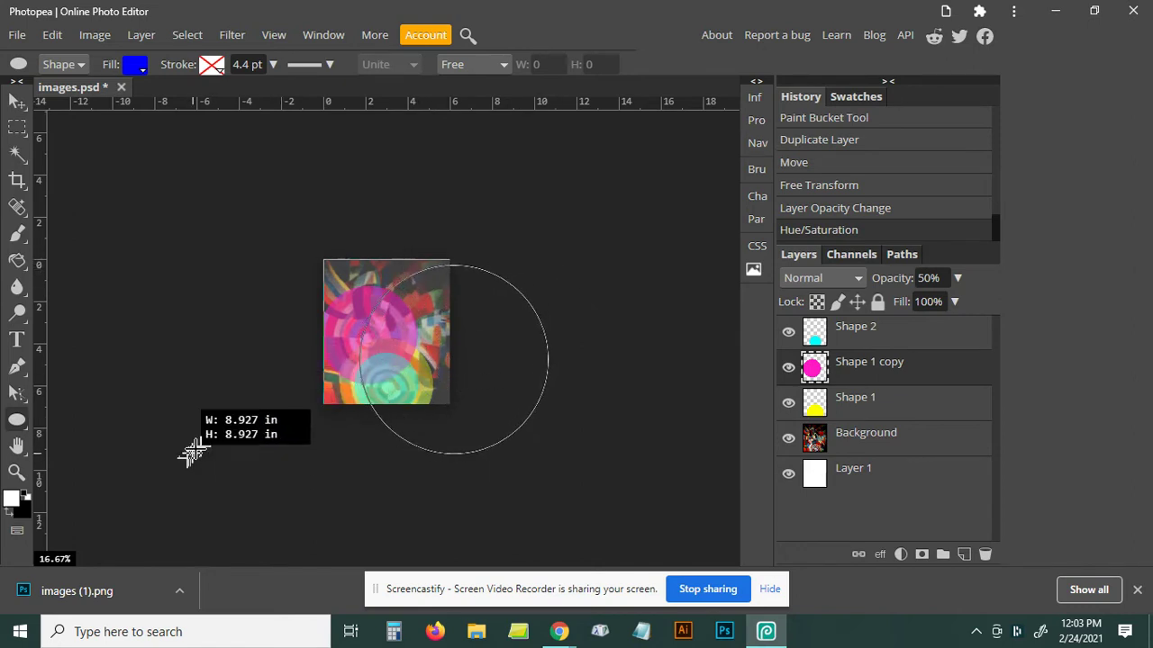
drag(263, 407, 206, 443)
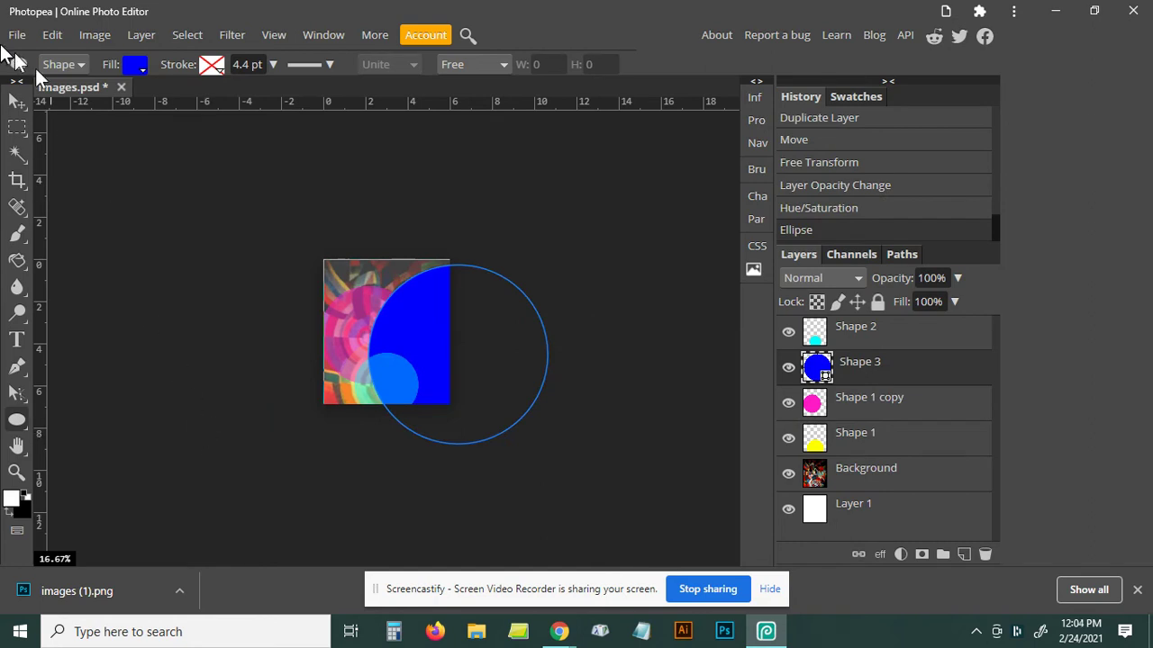
click(16, 101)
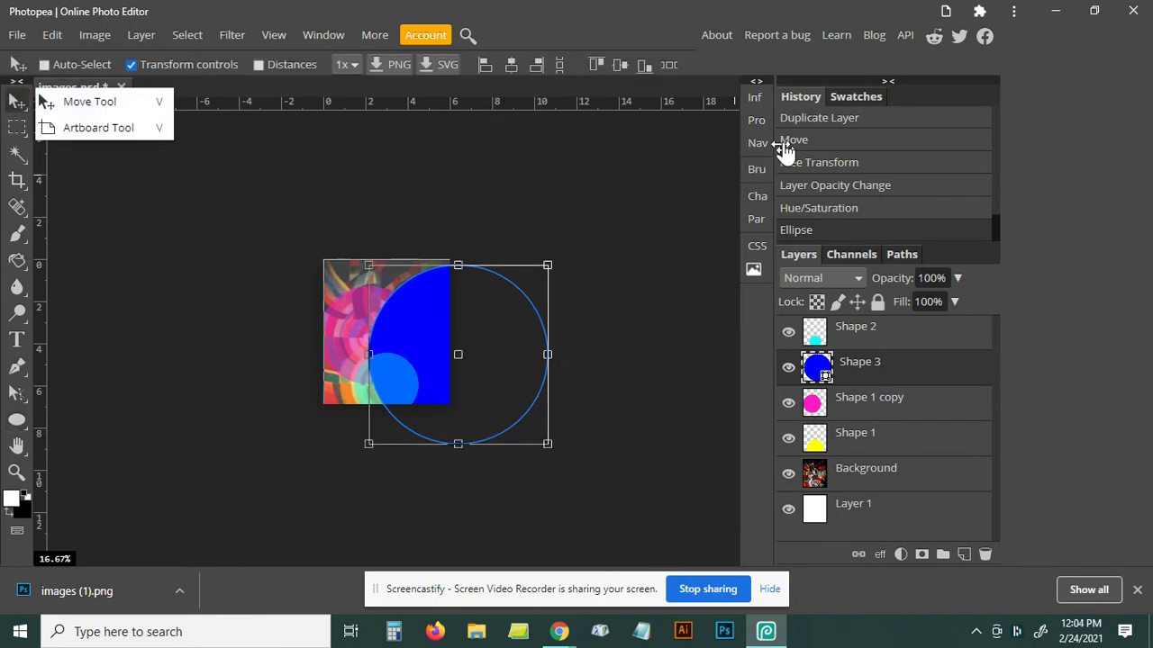
Set the blue circle to 32% opacity and nudge it slightly left
click(957, 277)
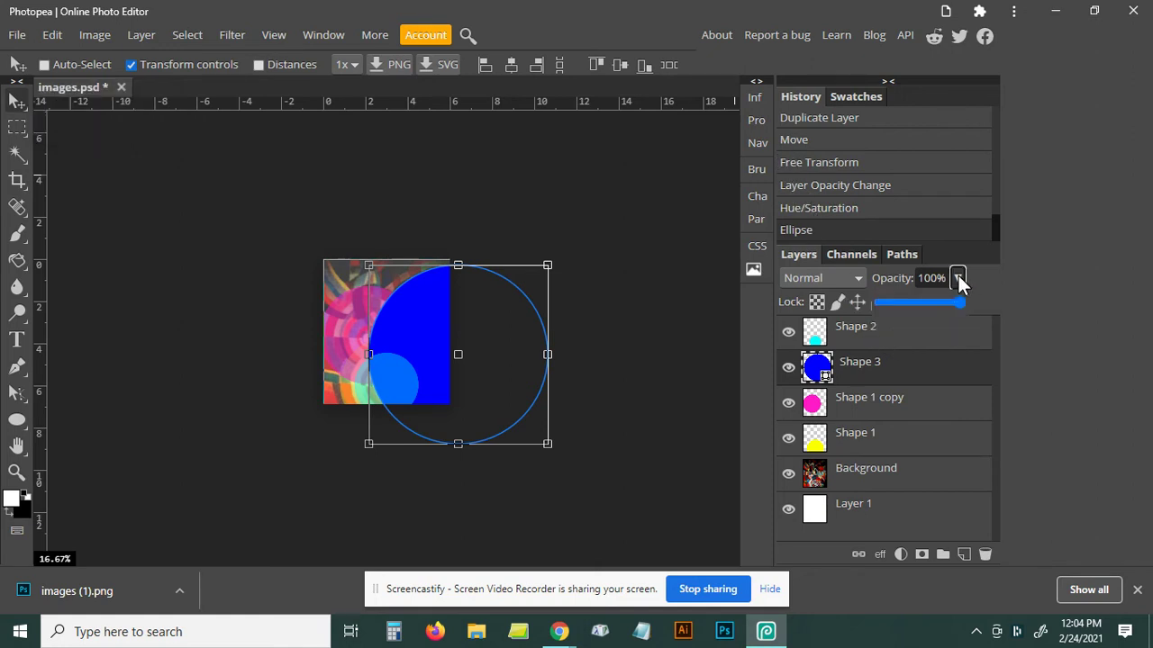
drag(957, 302, 900, 309)
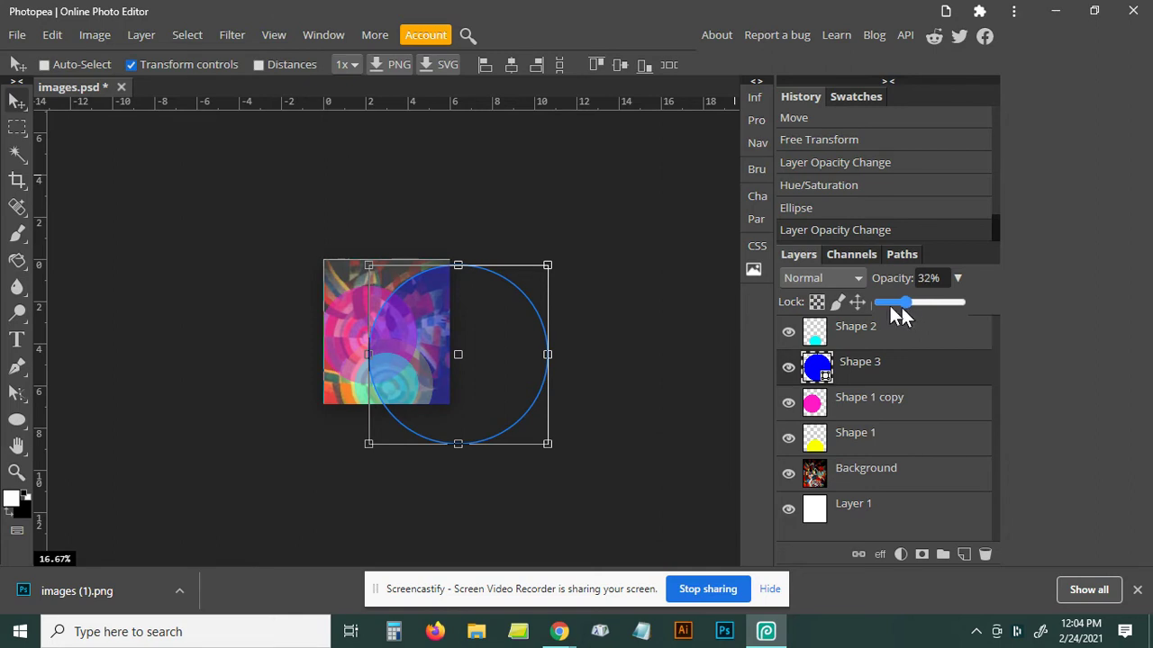
mouse_move(659, 331)
mouse_down()
mouse_move(586, 349)
mouse_move(597, 348)
mouse_up()
Restack the Shape 3 layer below the pink circle in the Layers panel
click(755, 143)
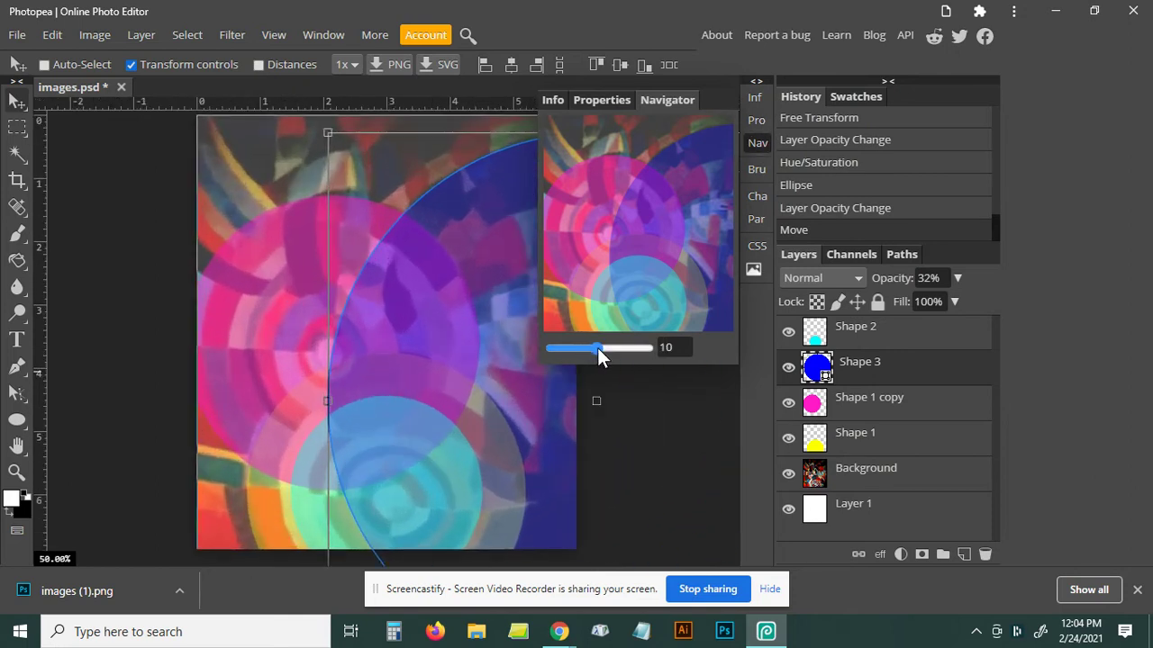
click(756, 143)
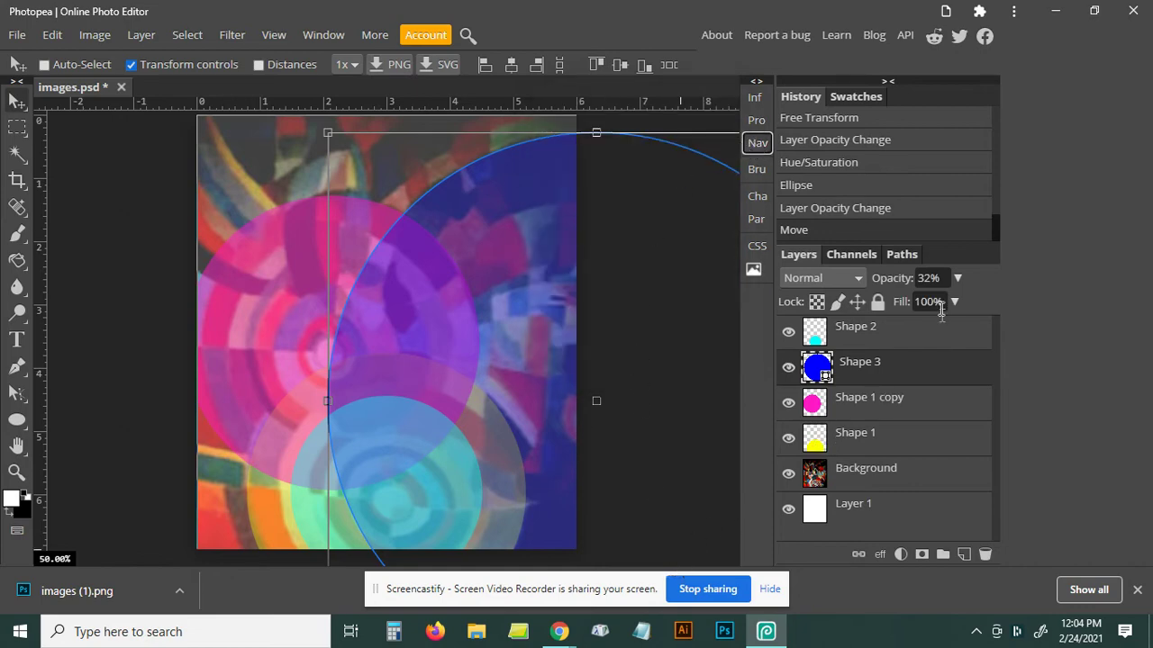
drag(871, 364, 878, 432)
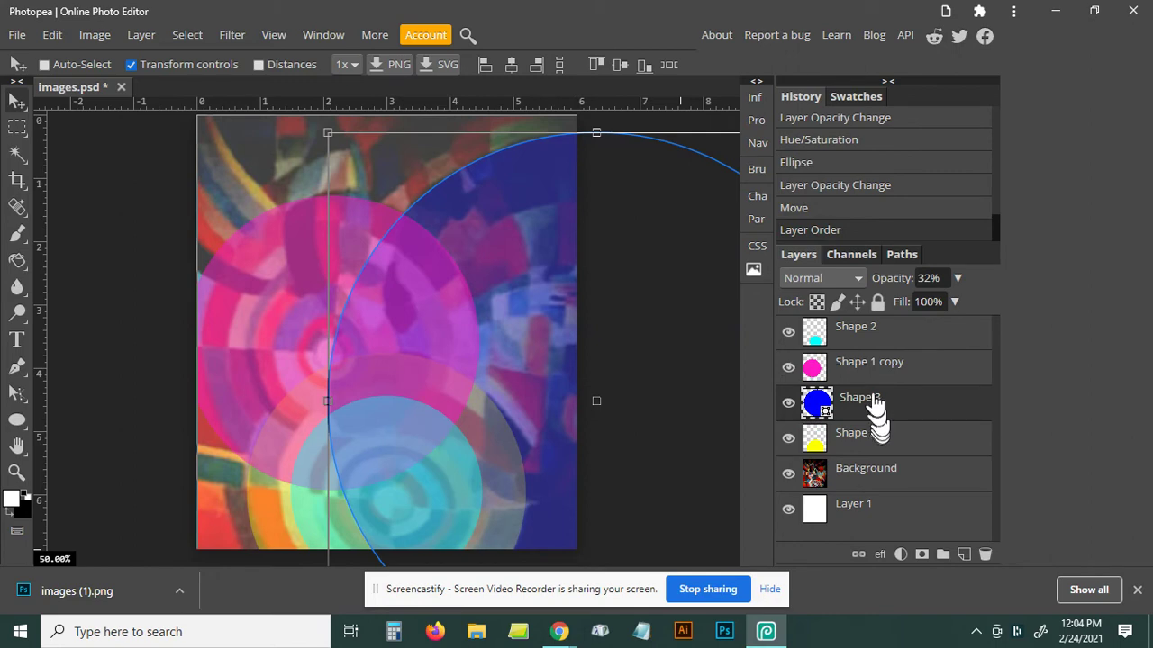
mouse_move(873, 401)
mouse_down()
mouse_move(872, 355)
mouse_move(887, 329)
mouse_move(890, 468)
mouse_up()
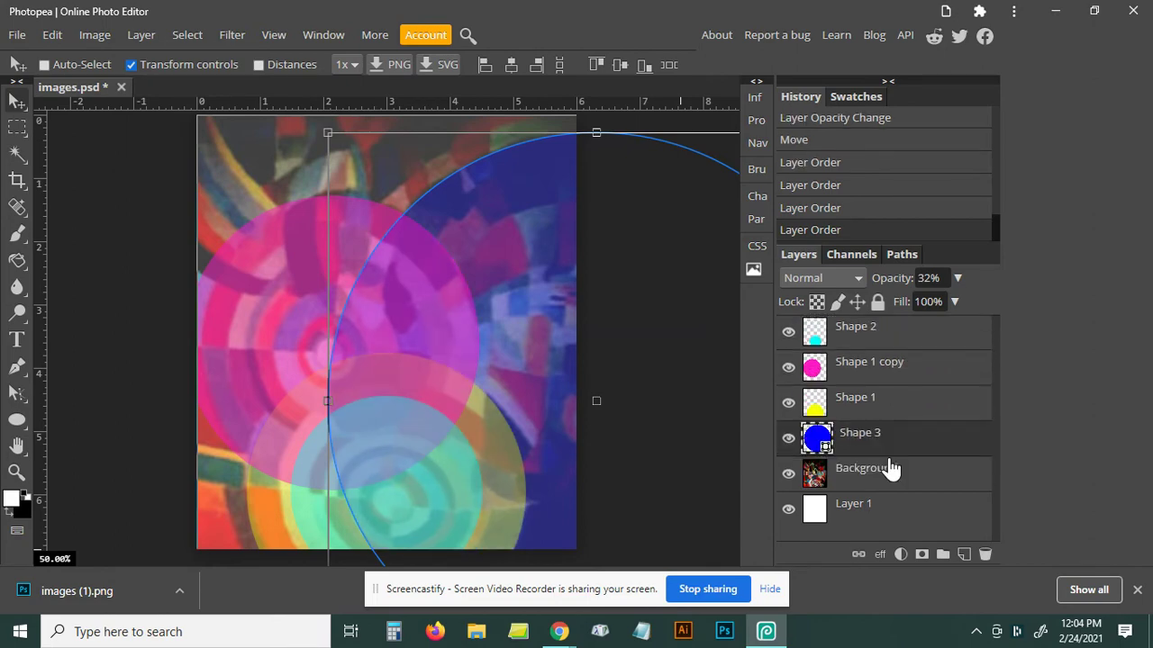
With Background hidden, place Shape 3 between Shape 2 and Shape 1 copy
drag(880, 439, 882, 365)
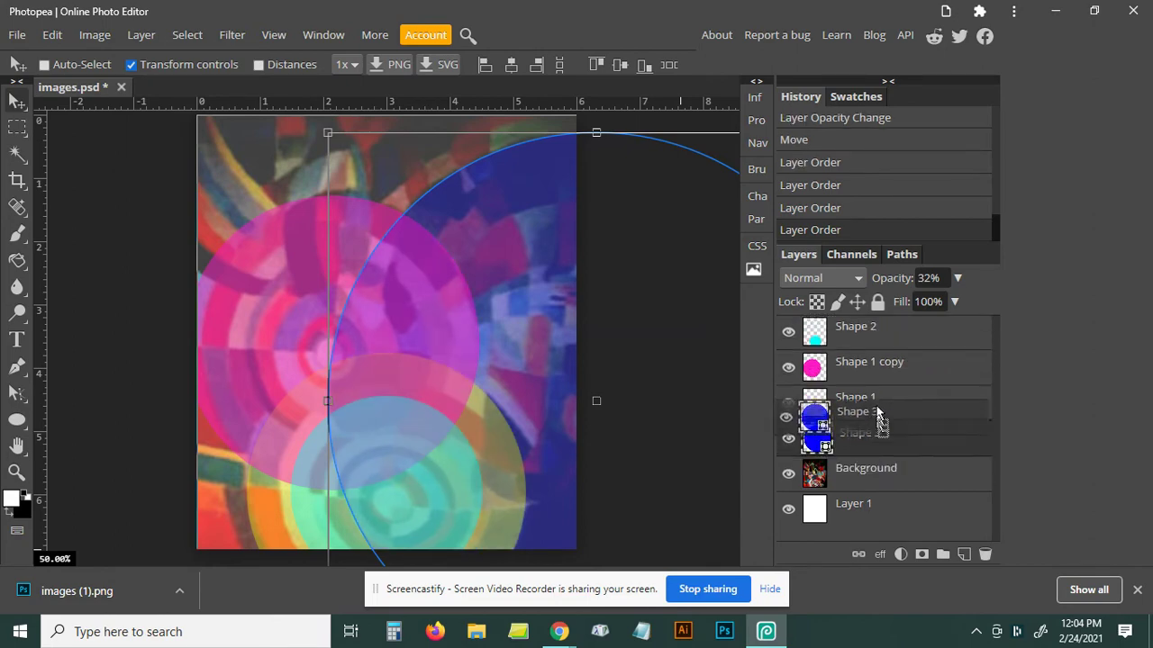
click(788, 474)
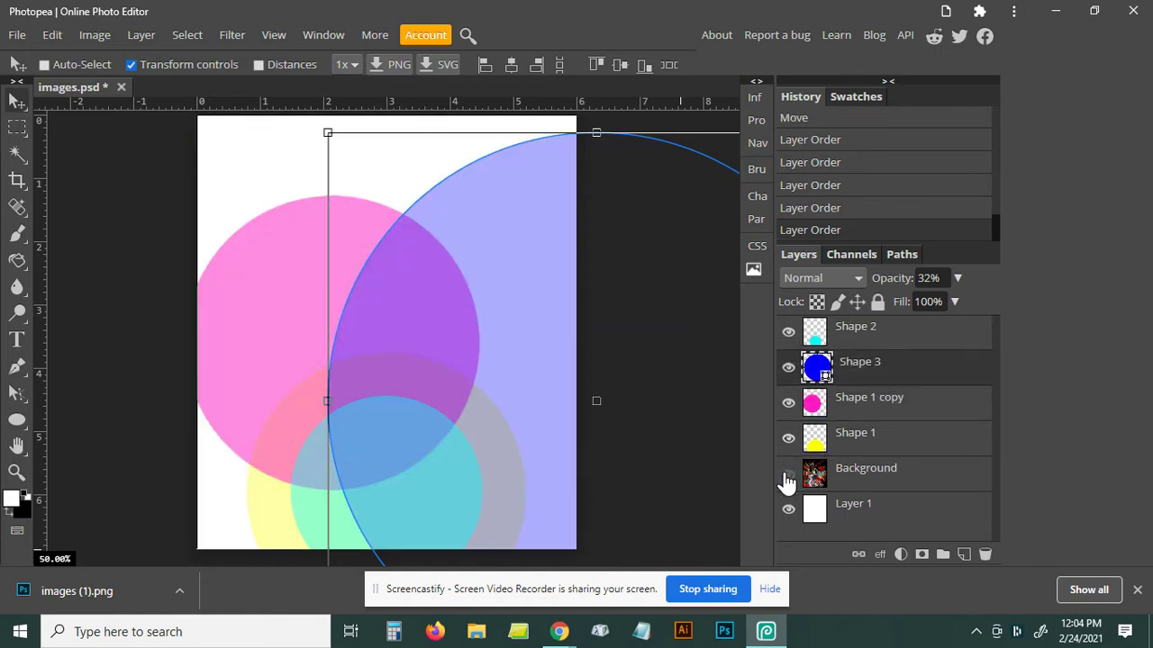
drag(875, 364, 883, 455)
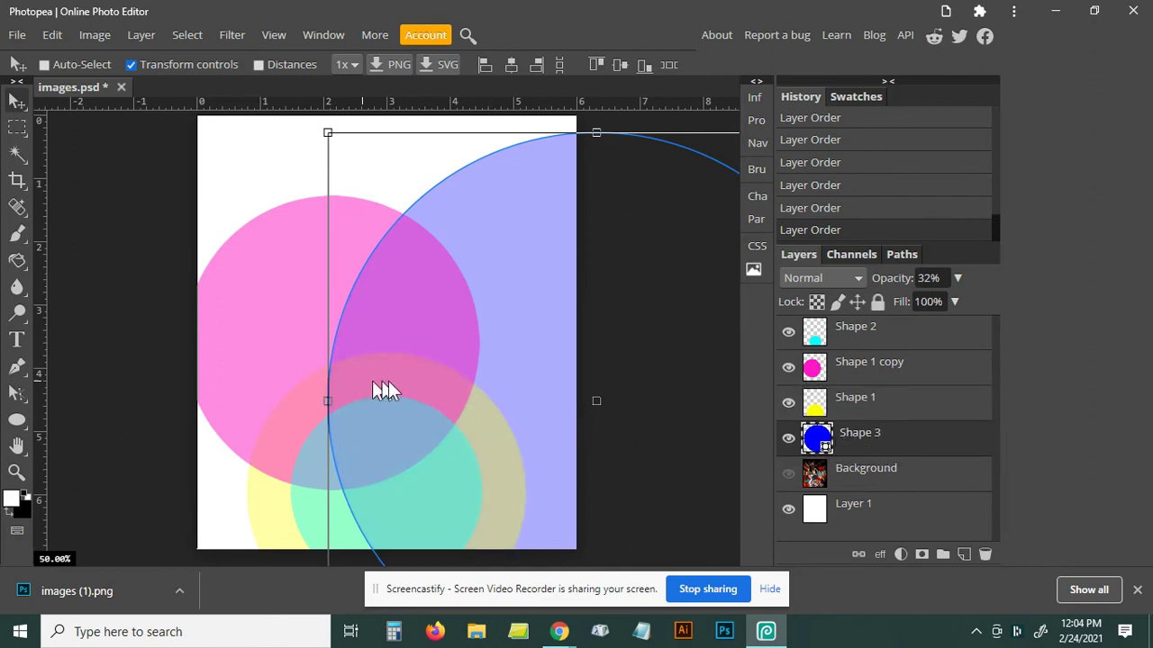
drag(900, 438, 900, 341)
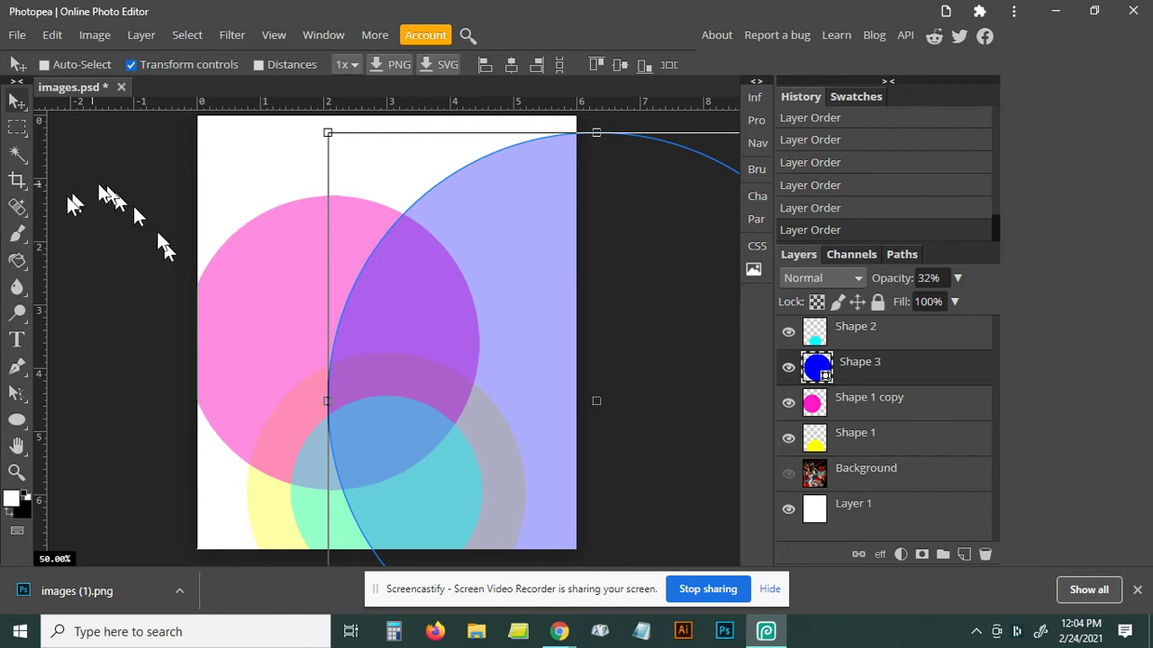
Zoom the canvas out and show the Background painting again
click(758, 143)
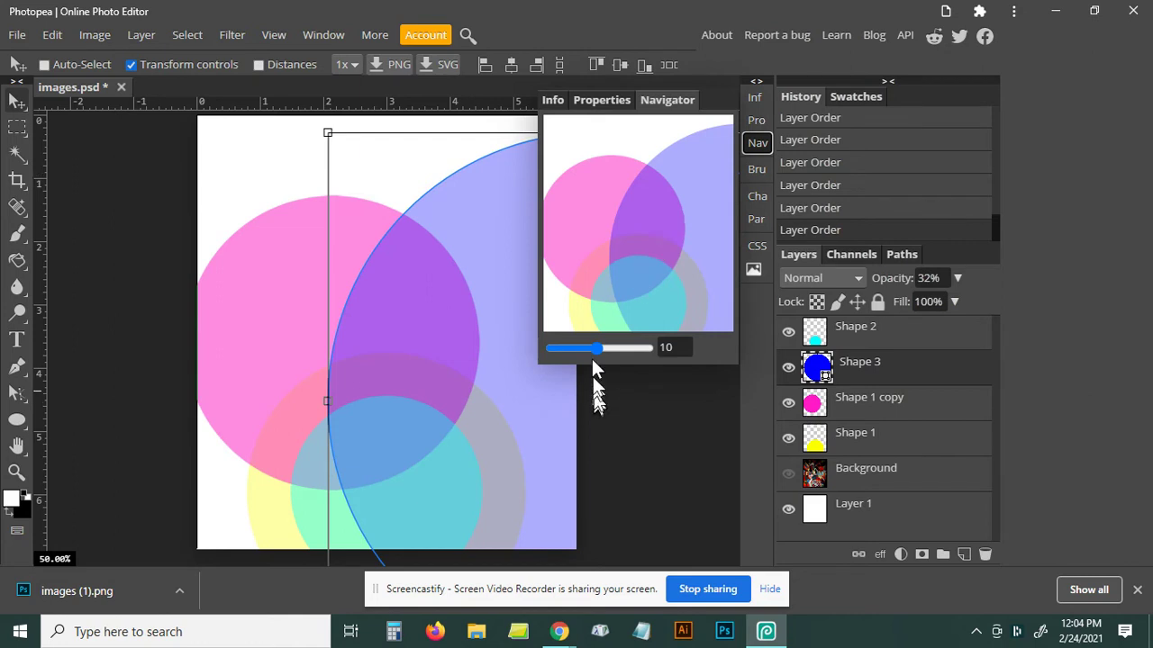
drag(596, 352, 592, 351)
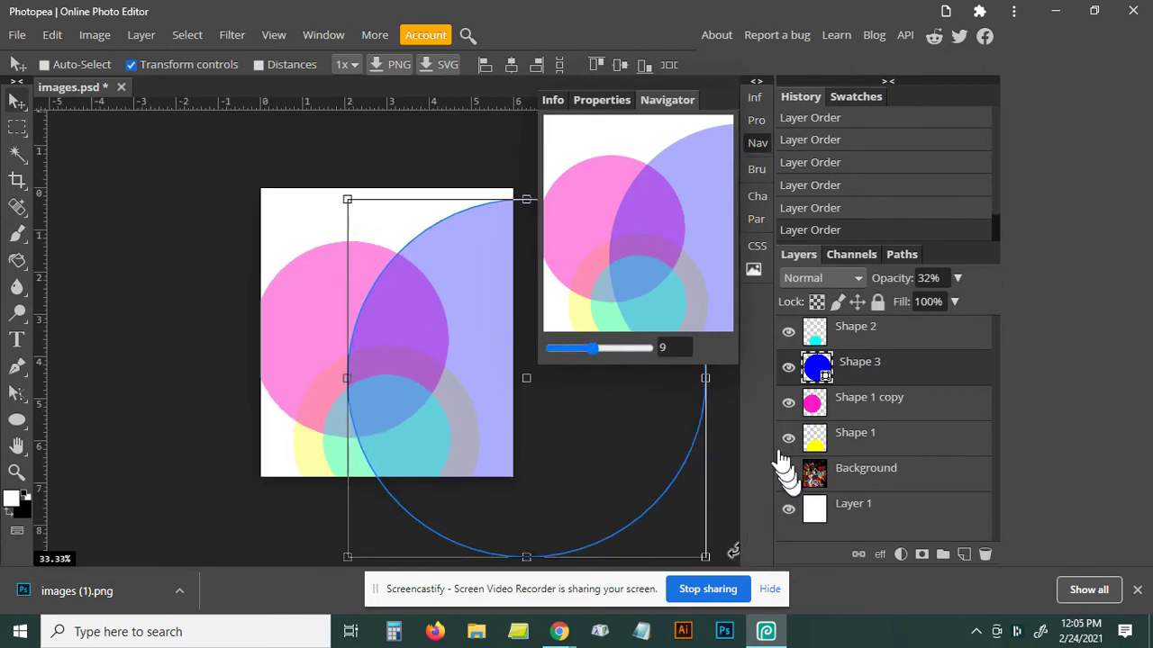
click(754, 144)
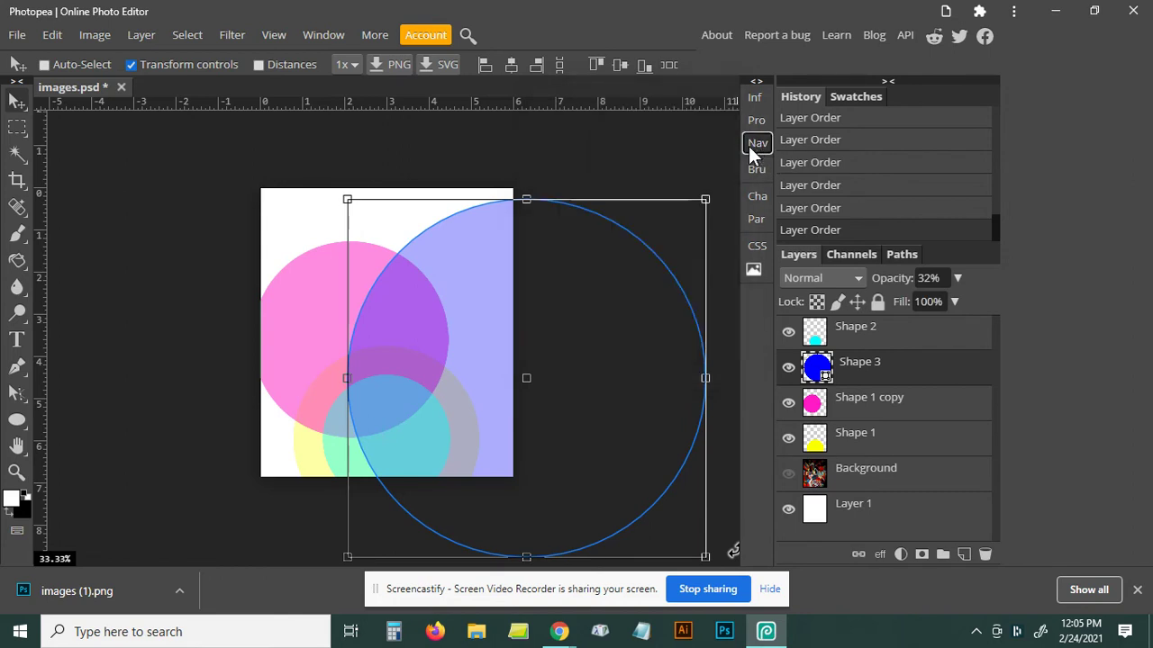
click(788, 474)
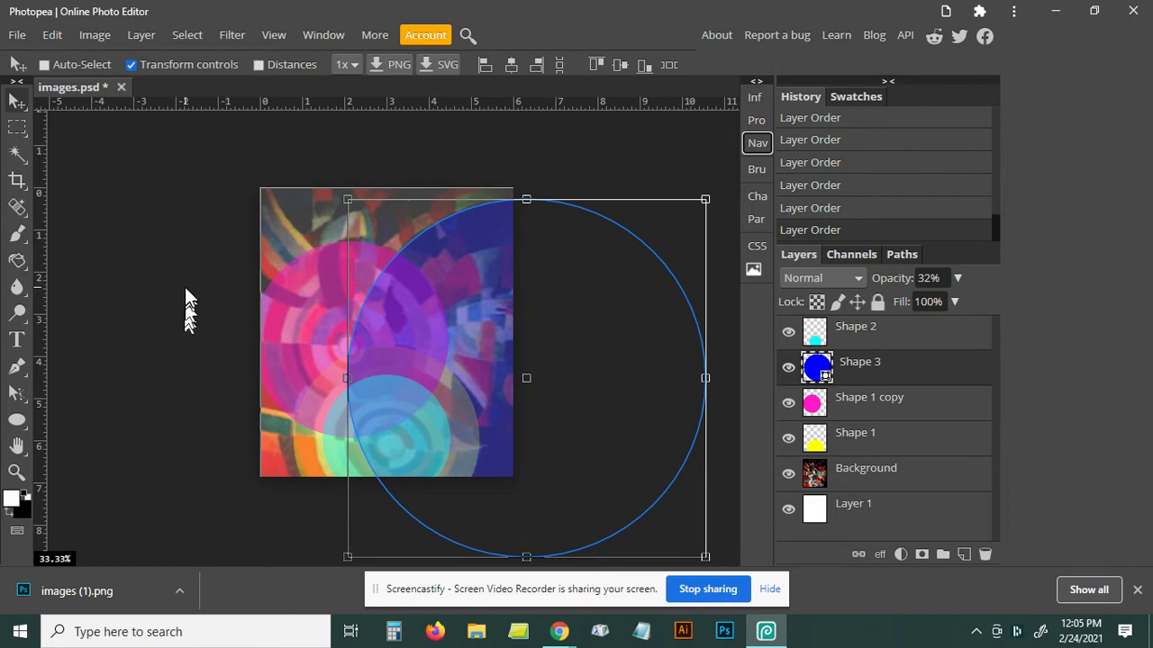
click(758, 144)
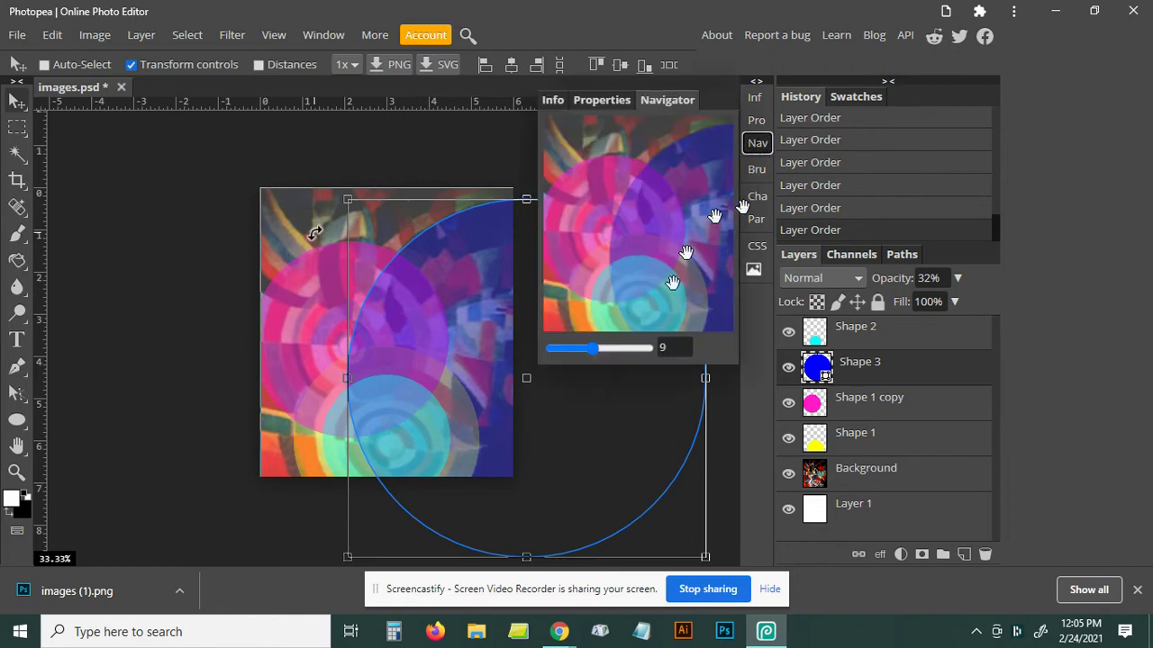
drag(591, 347, 584, 352)
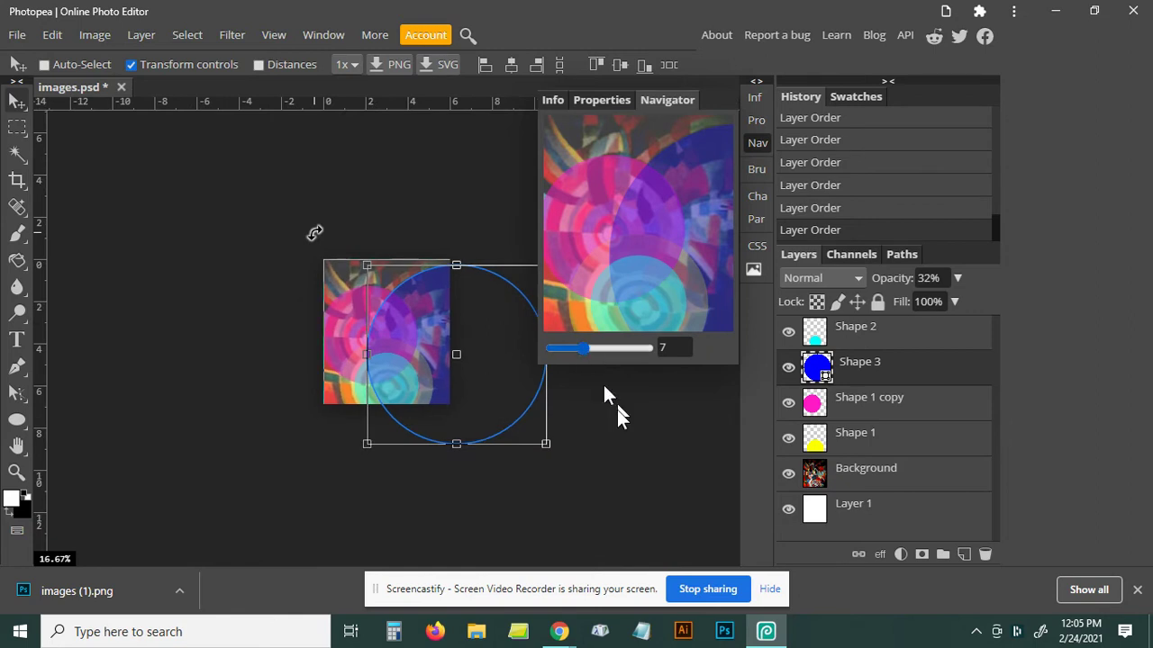
Select the Ellipse tool, try a black fill, then undo that change
right_click(18, 424)
click(81, 448)
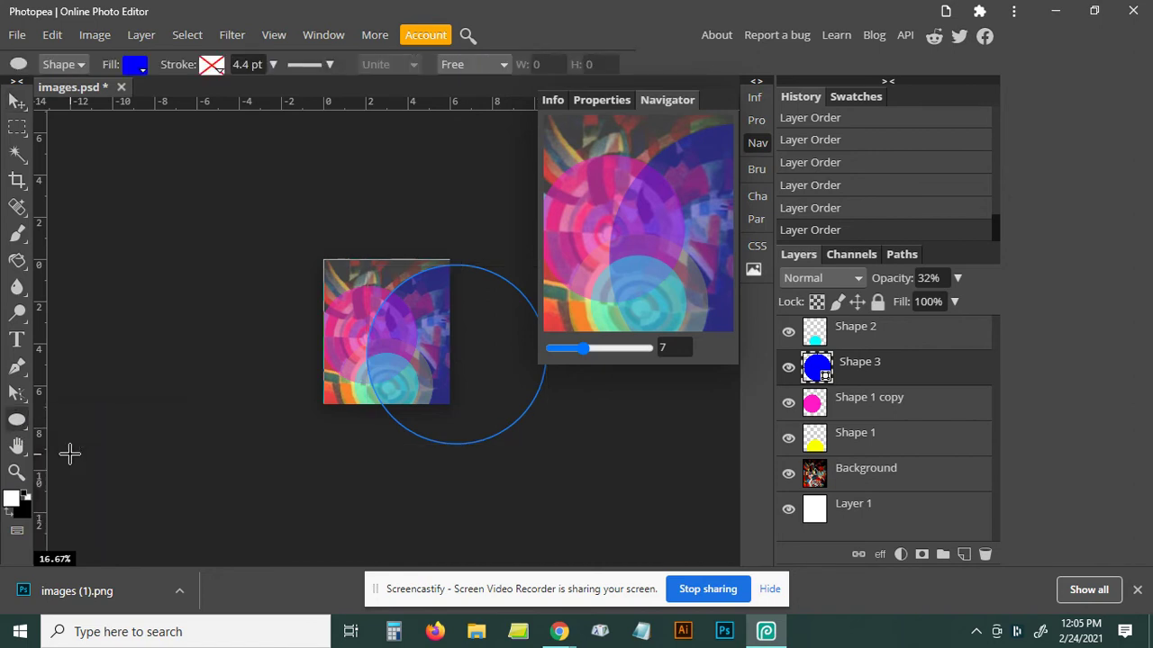
click(135, 67)
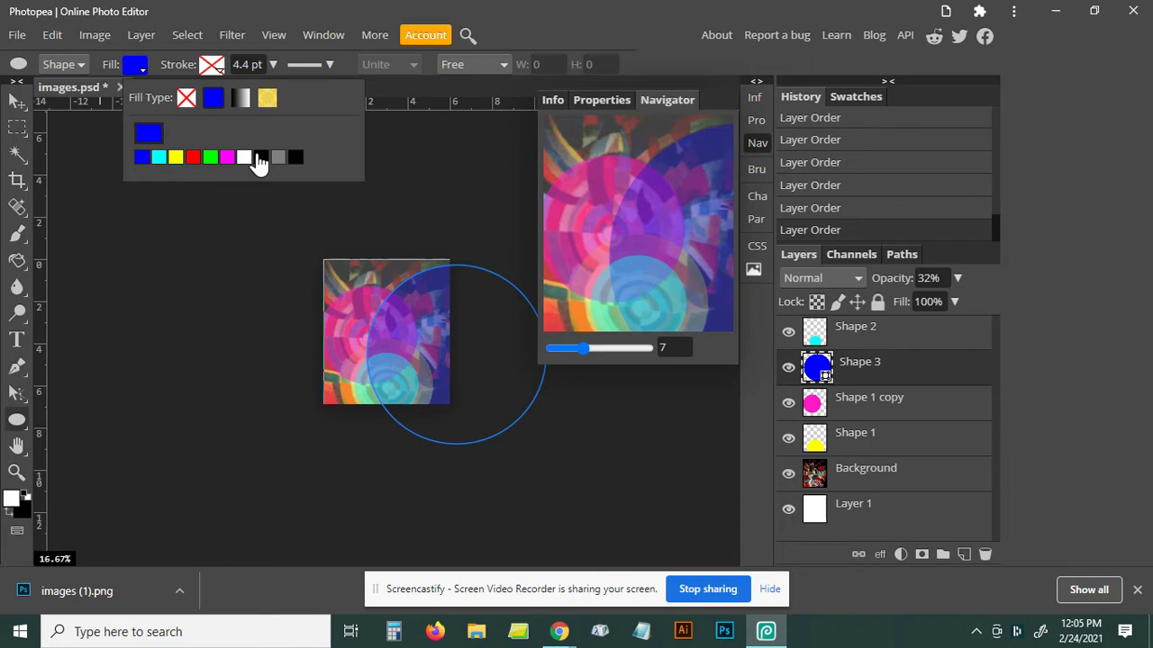
click(260, 158)
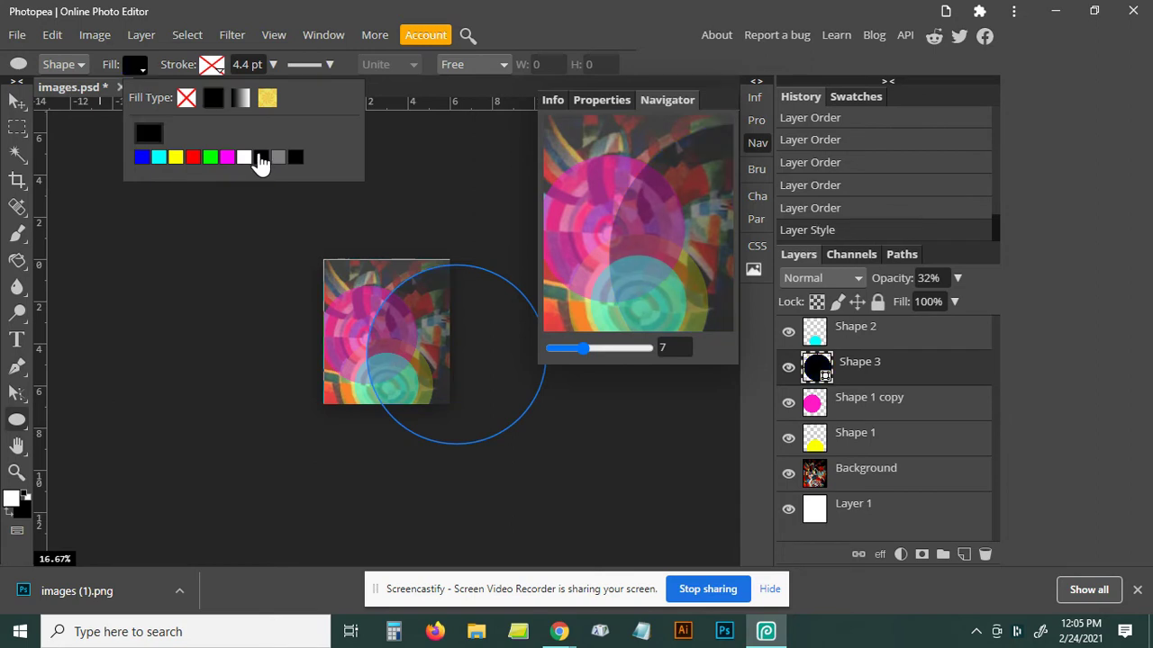
click(52, 34)
click(67, 59)
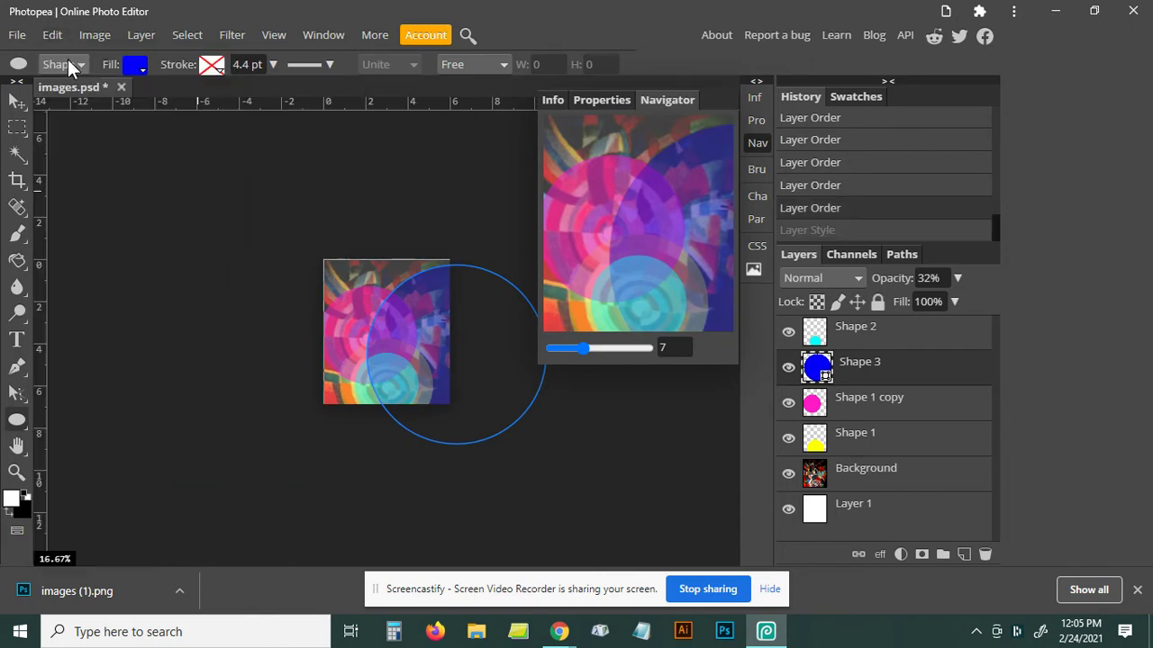
Rasterize the blue Shape 3 layer and set the new-shape fill to black
click(141, 35)
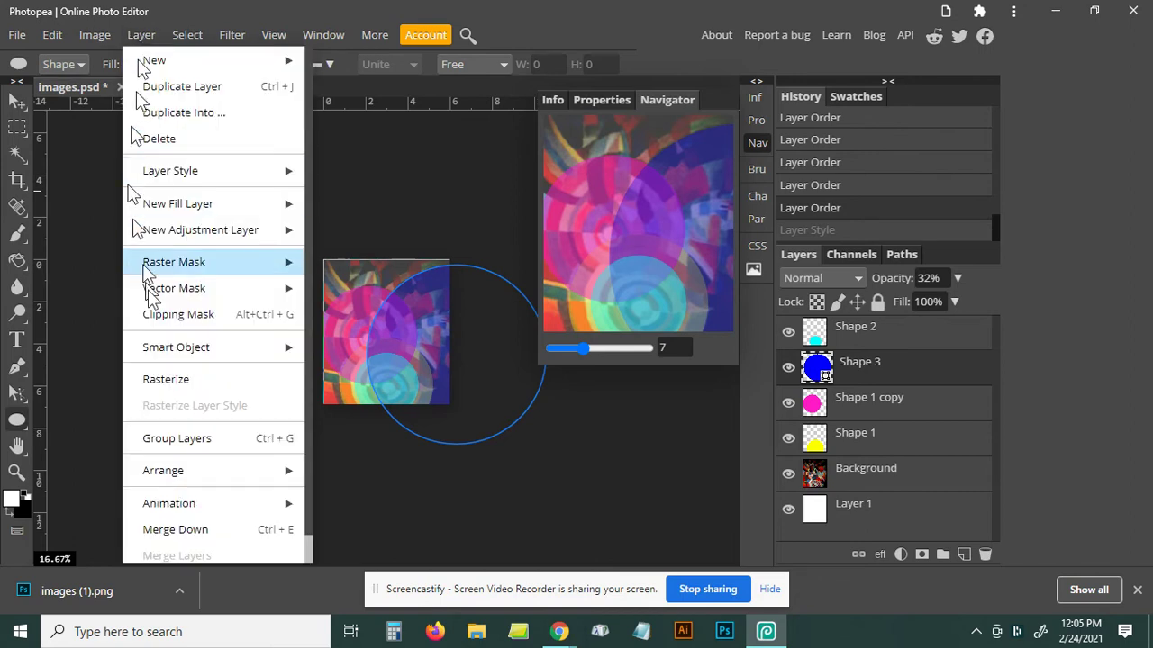
click(159, 379)
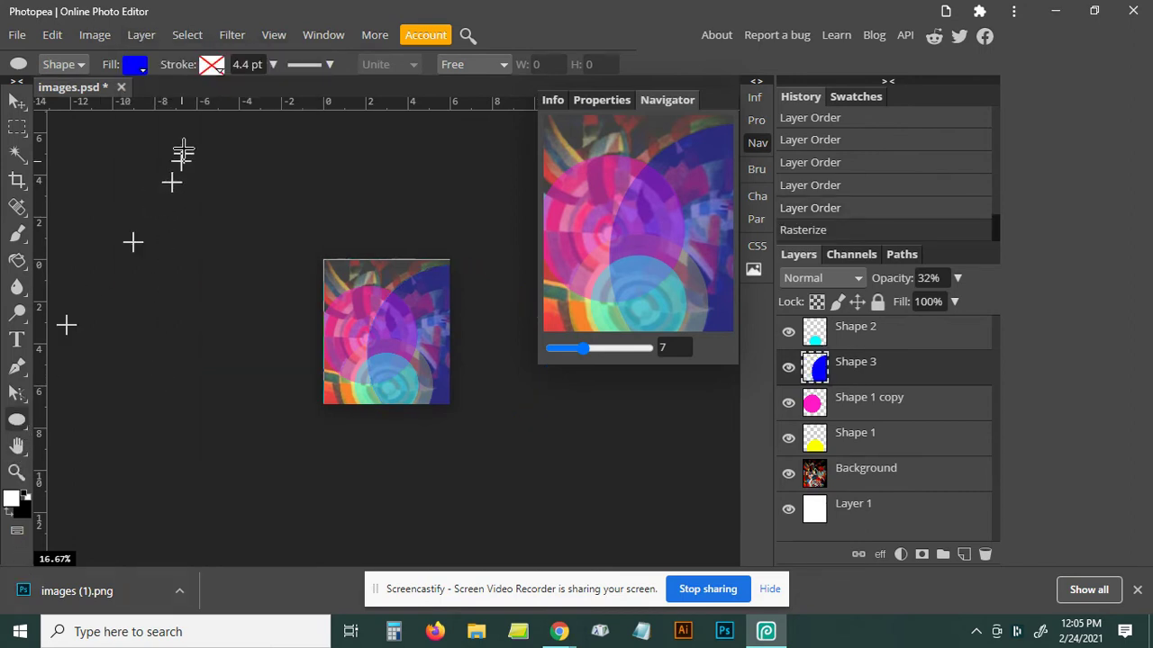
click(135, 65)
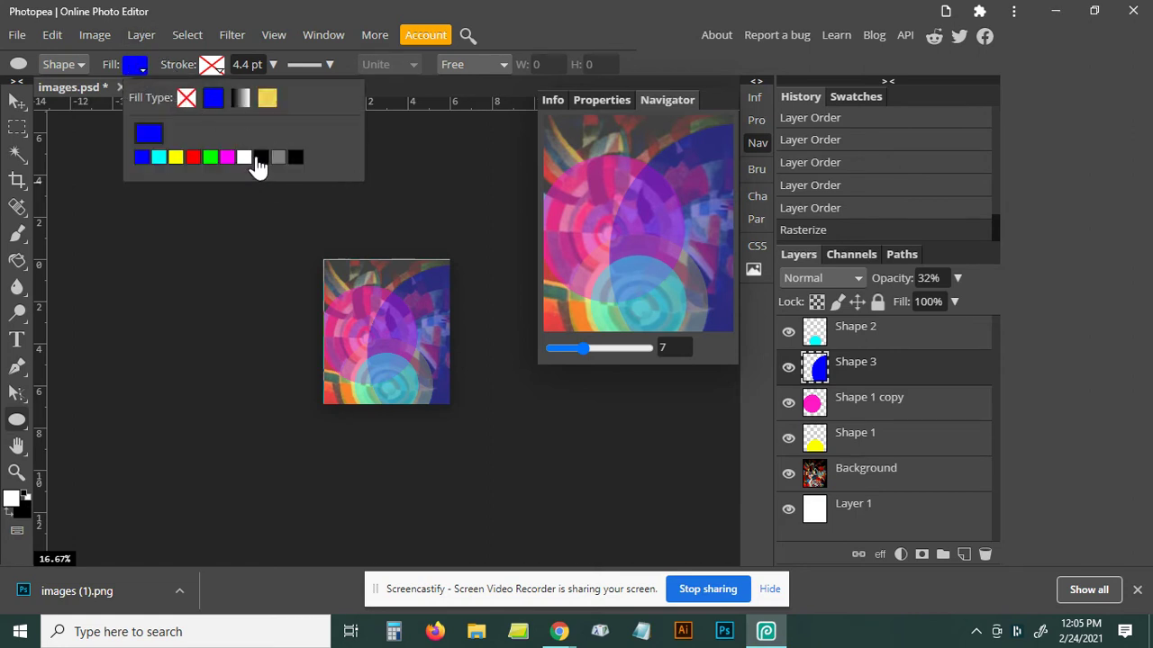
click(259, 157)
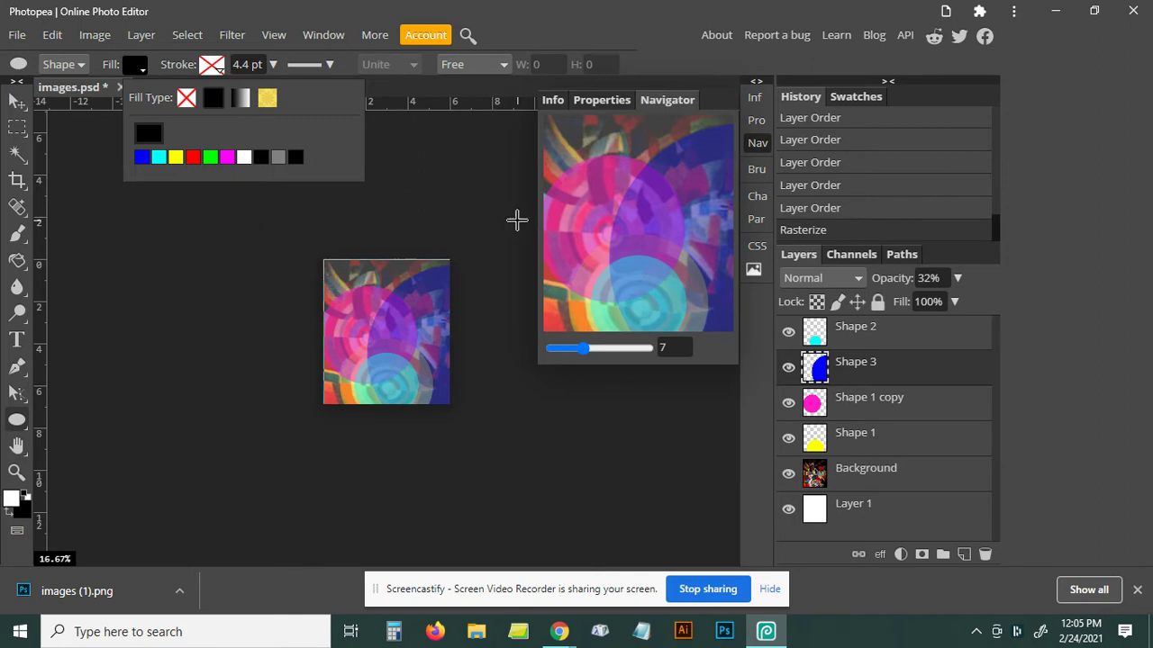
click(584, 351)
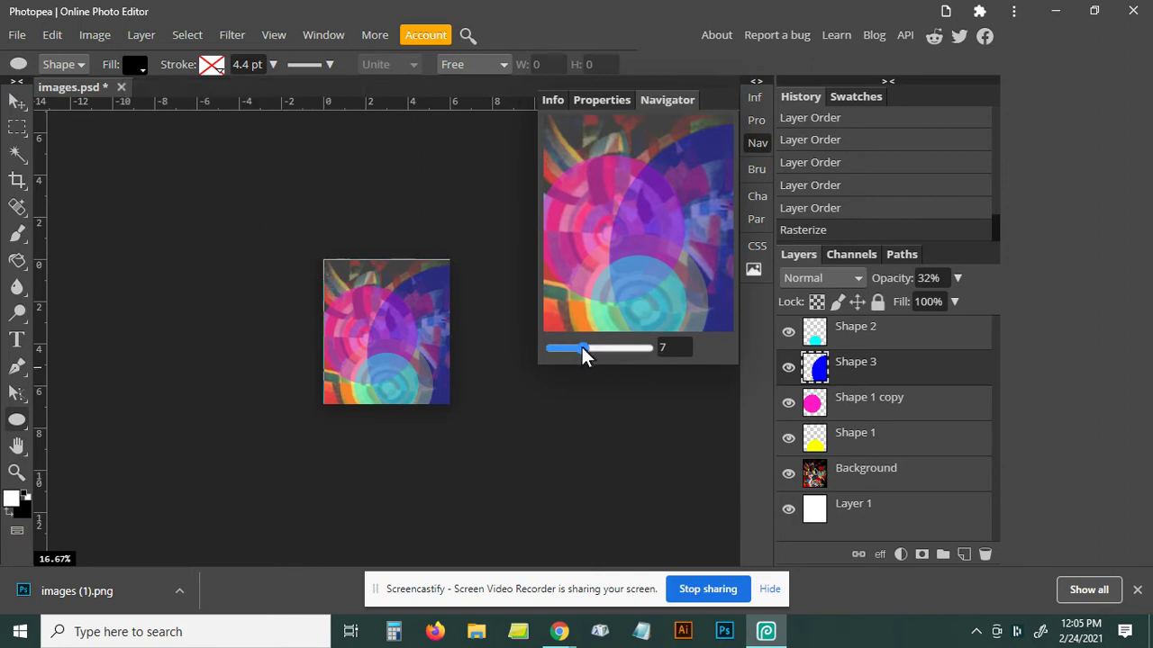
Draw a large black circle over the artwork's top and lower its opacity to 16%
drag(582, 346, 579, 348)
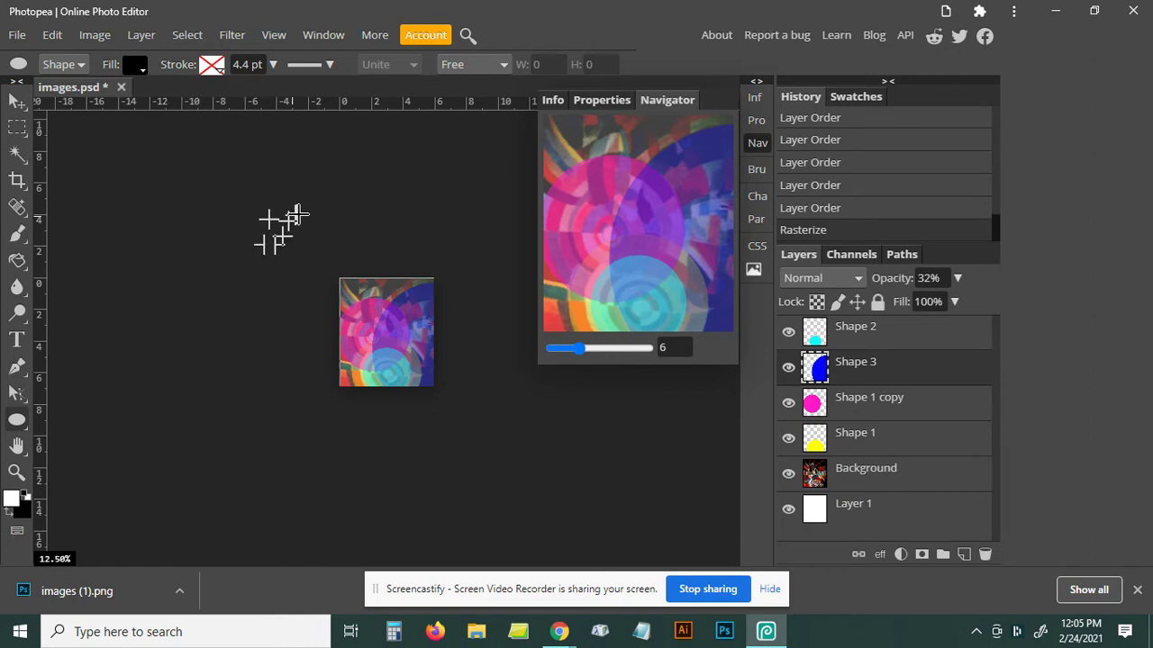
drag(295, 181, 438, 334)
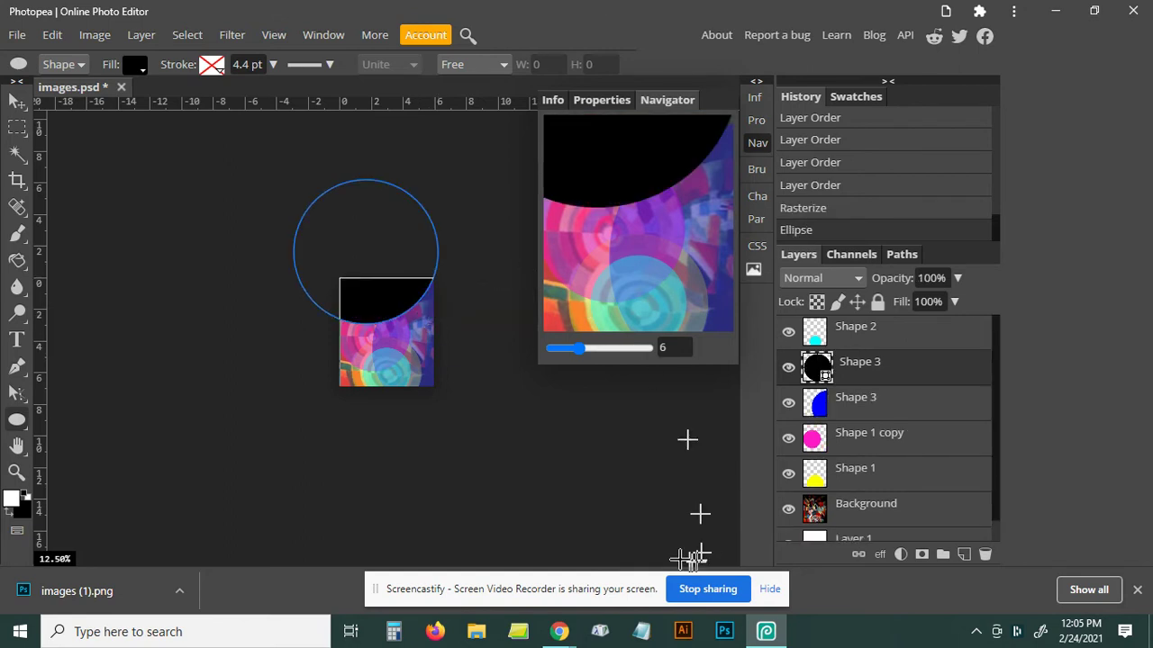
drag(581, 349, 592, 350)
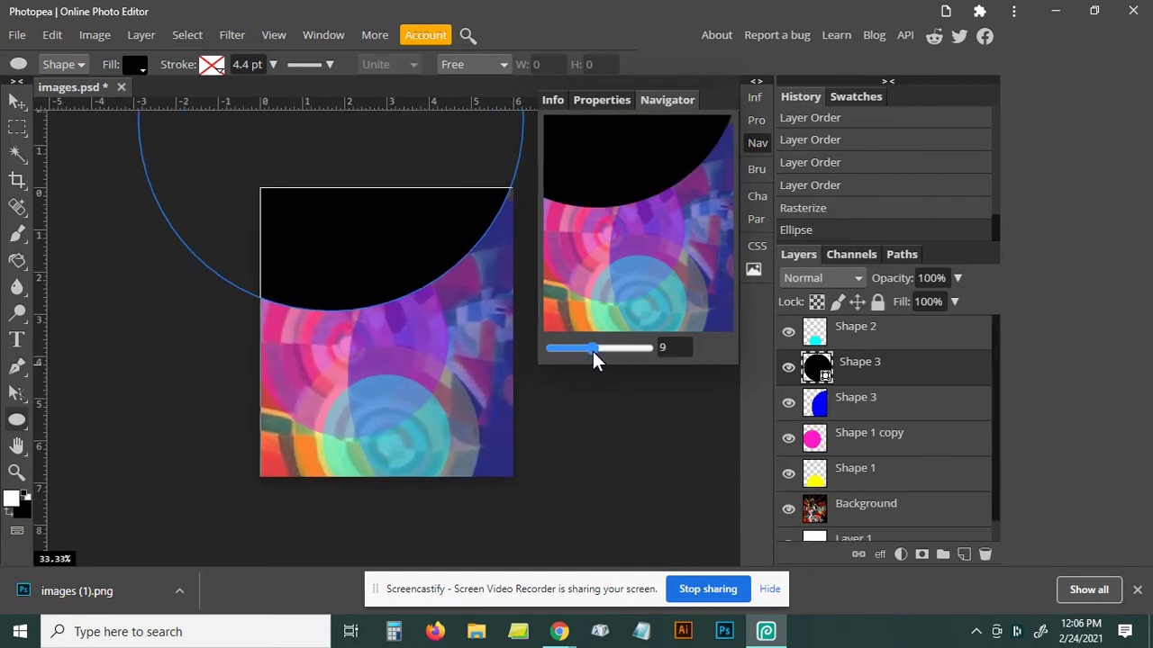
click(957, 278)
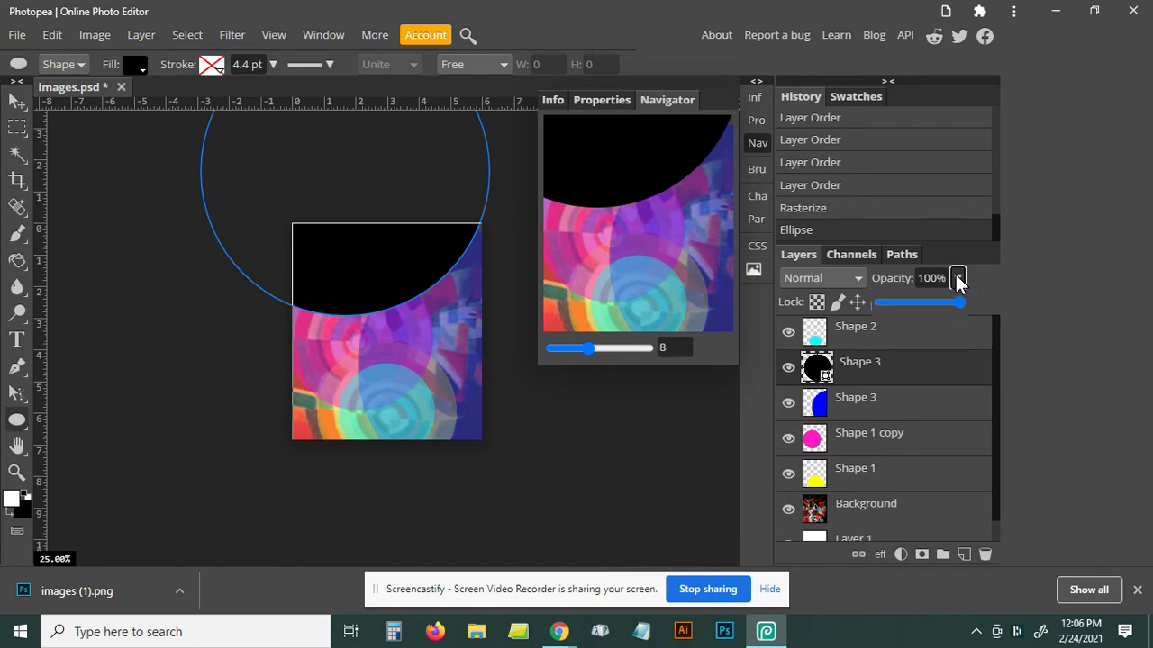
drag(960, 303, 901, 306)
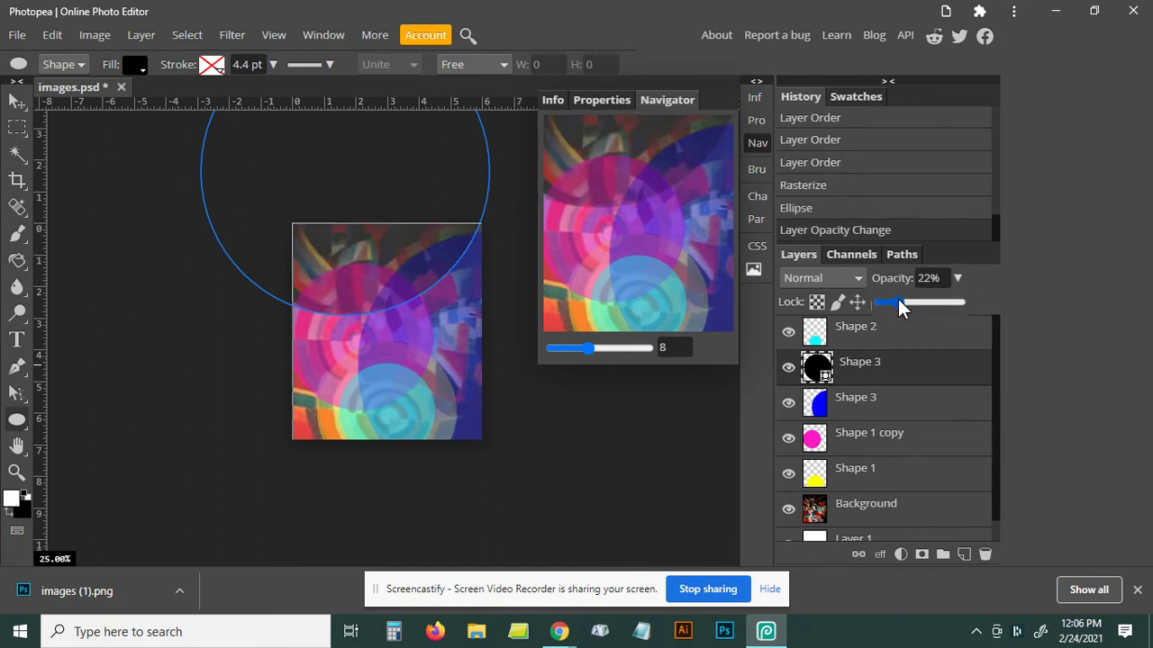
mouse_move(901, 306)
mouse_down()
mouse_move(880, 310)
mouse_move(889, 302)
mouse_up()
drag(894, 304, 888, 305)
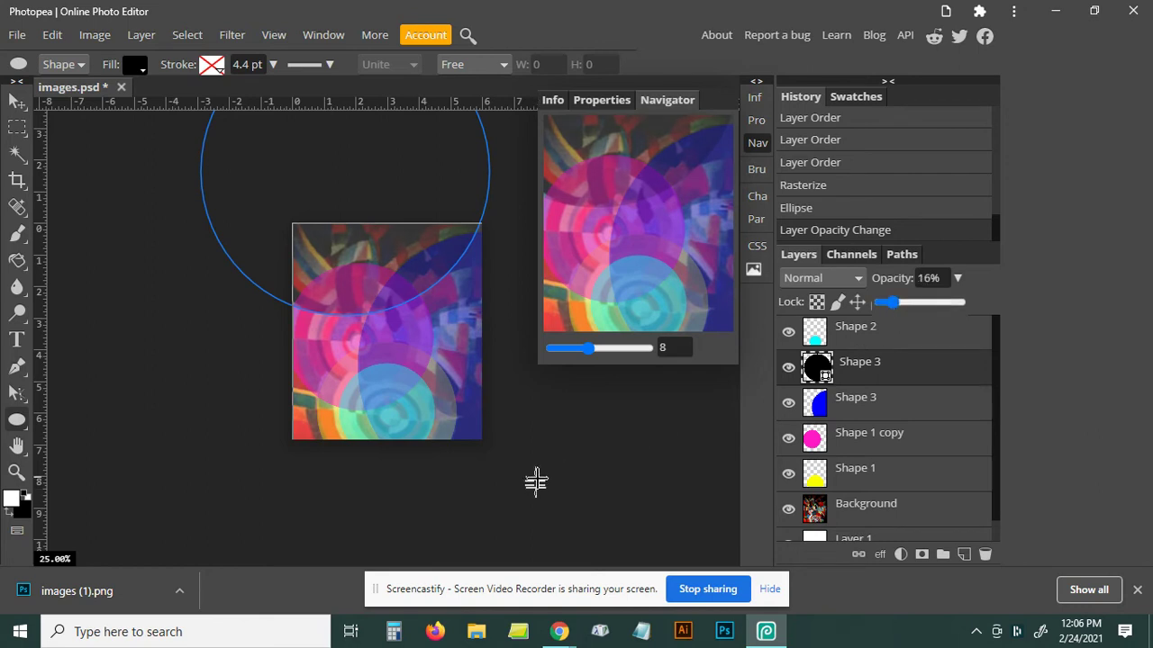
Hide the Background layer and rasterize the black circle layer
click(16, 100)
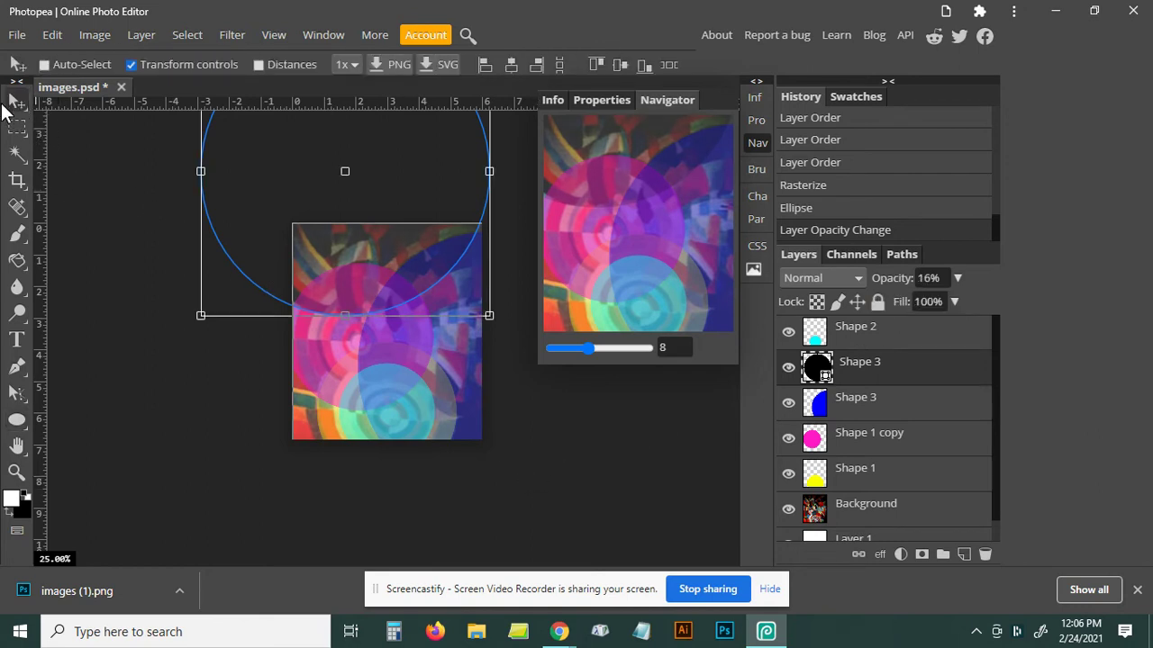
click(788, 509)
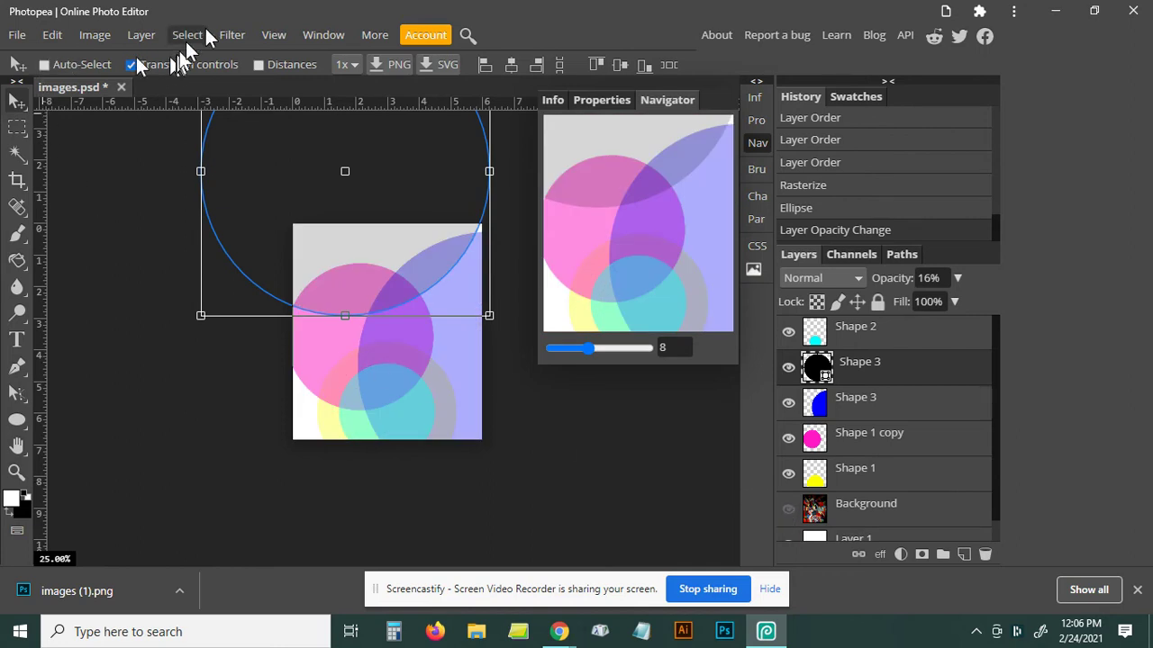
click(142, 36)
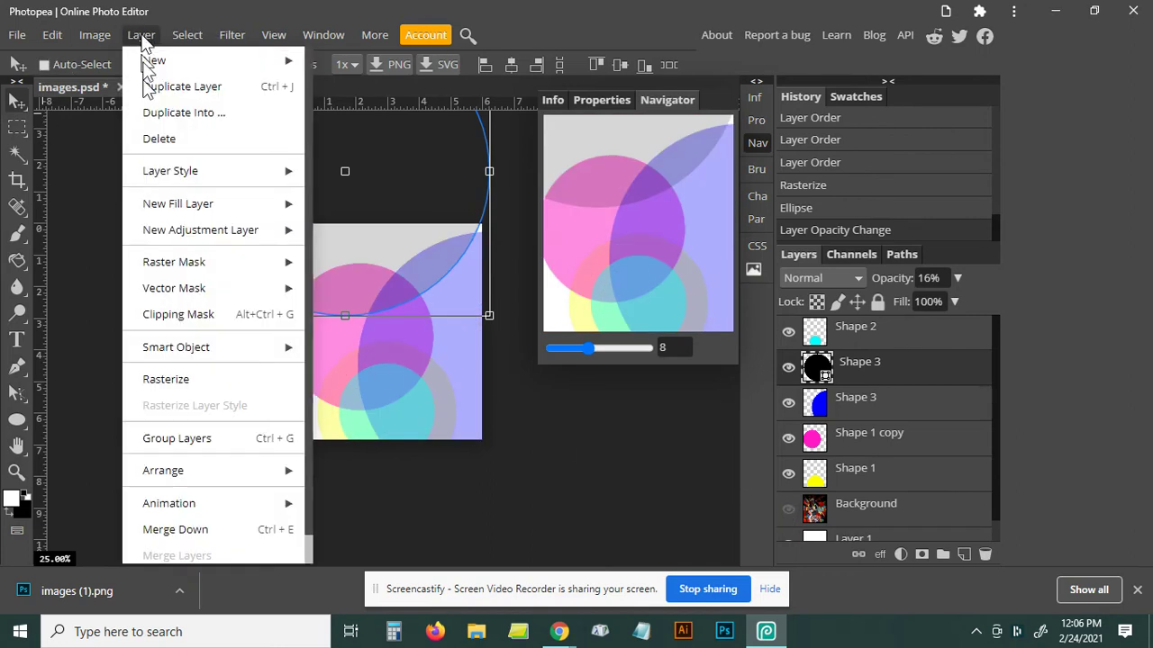
click(161, 380)
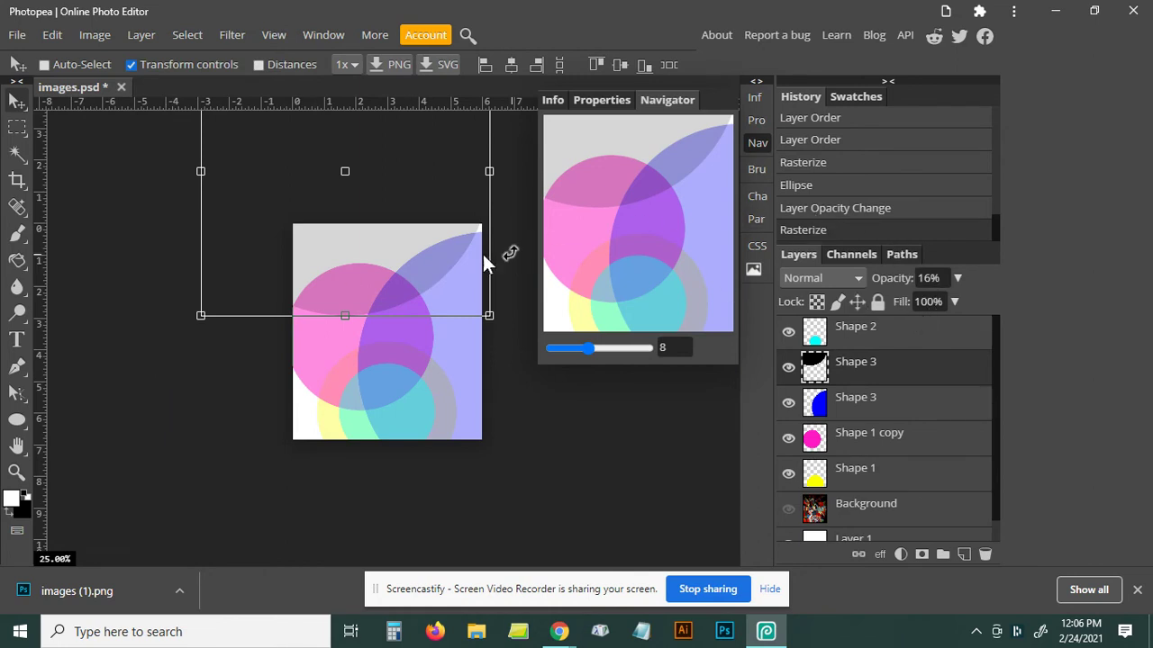
Set the black circle to 20% opacity, nudge it, and show Background again
click(957, 279)
drag(892, 302, 901, 309)
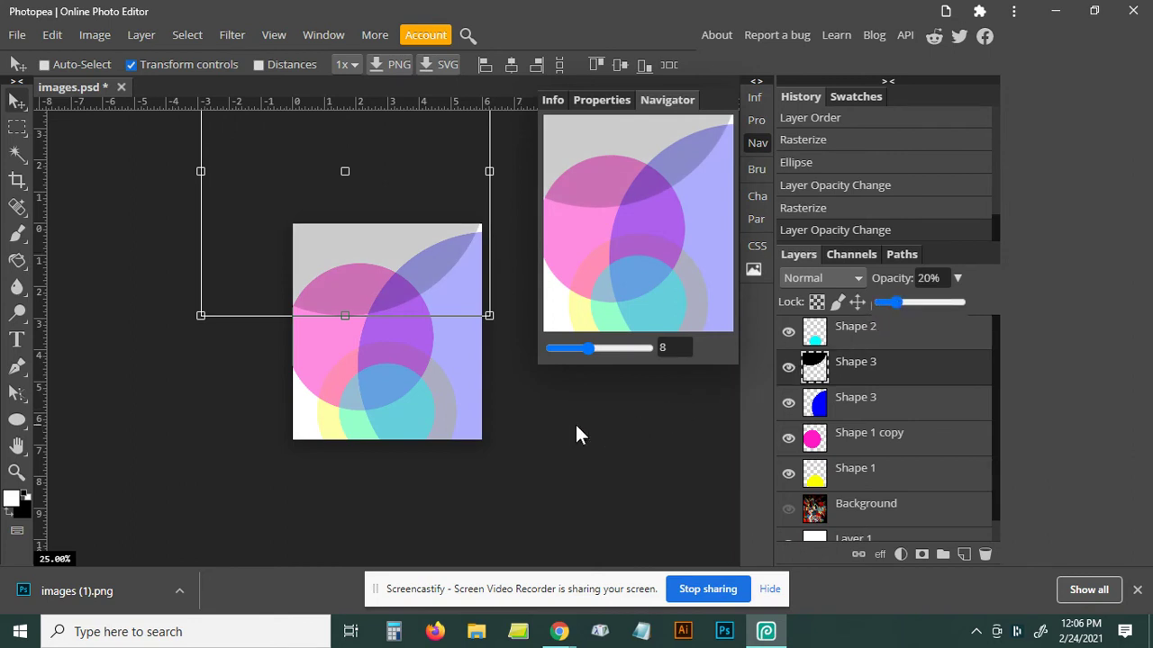
drag(575, 422, 572, 423)
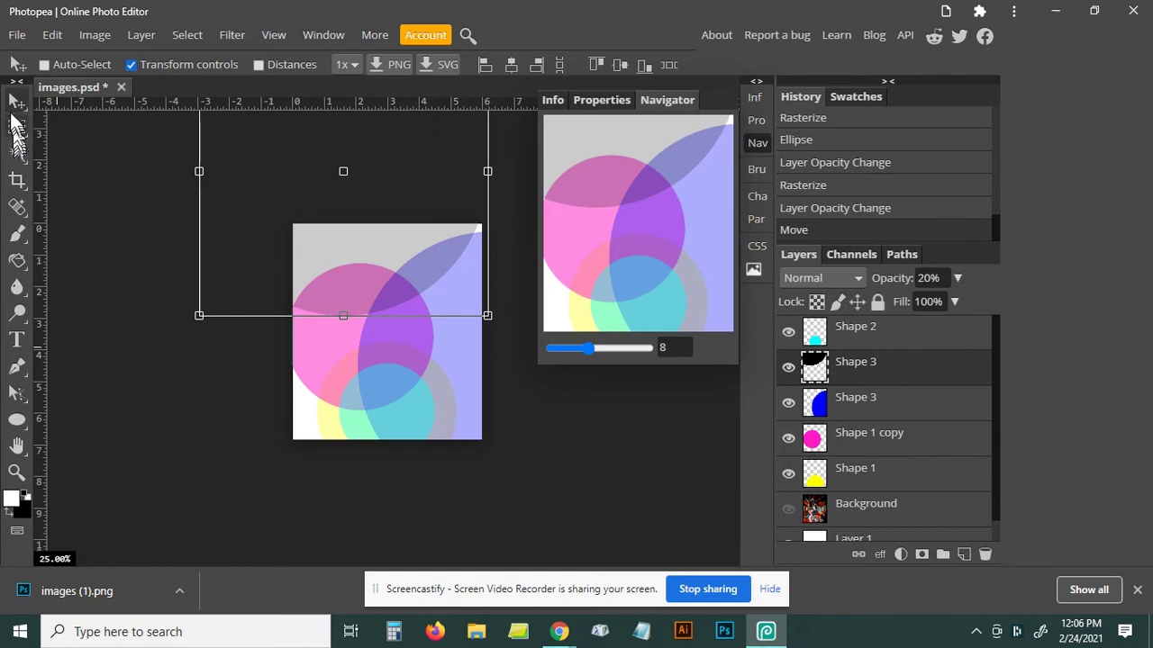
drag(590, 461, 592, 463)
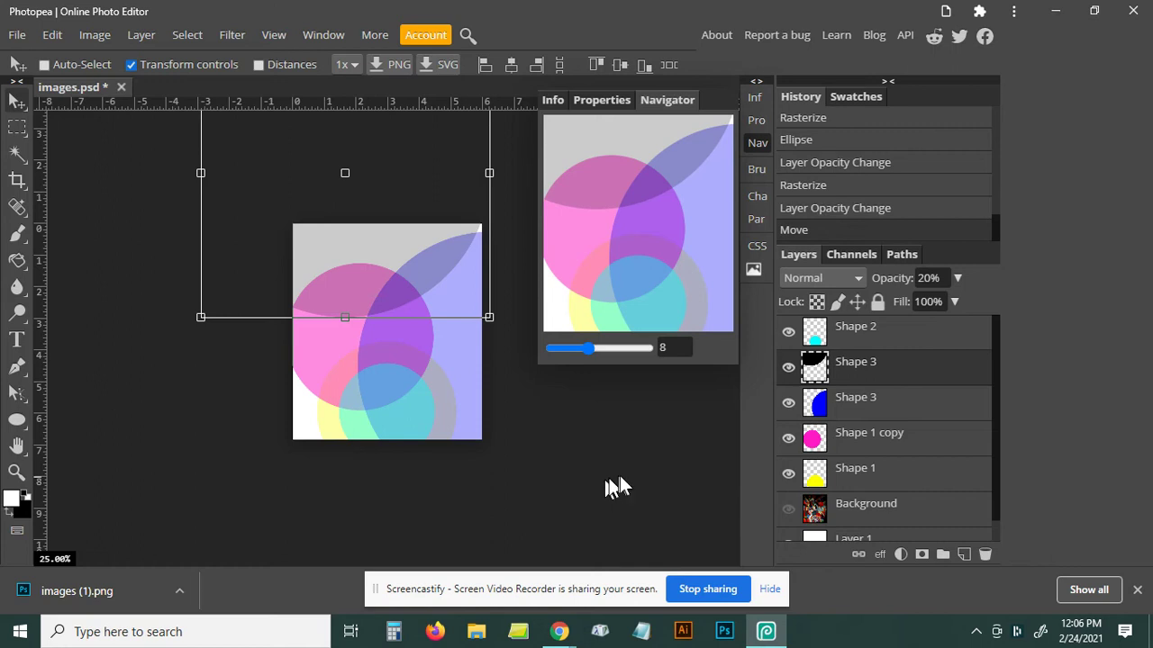
click(789, 512)
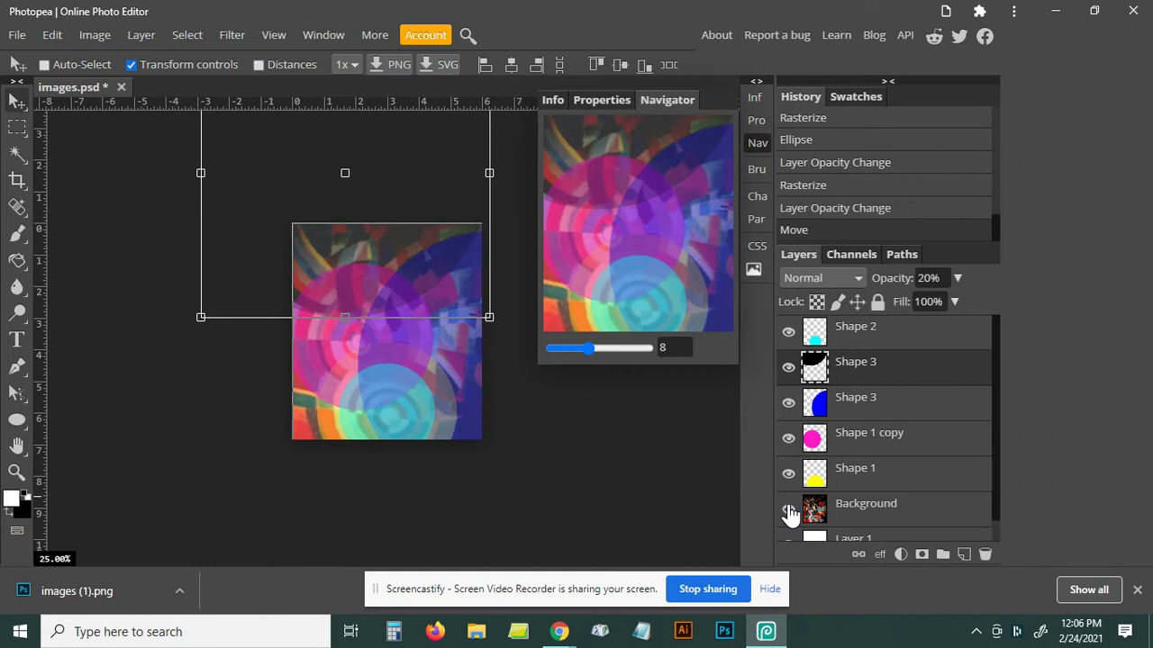
drag(789, 511, 882, 322)
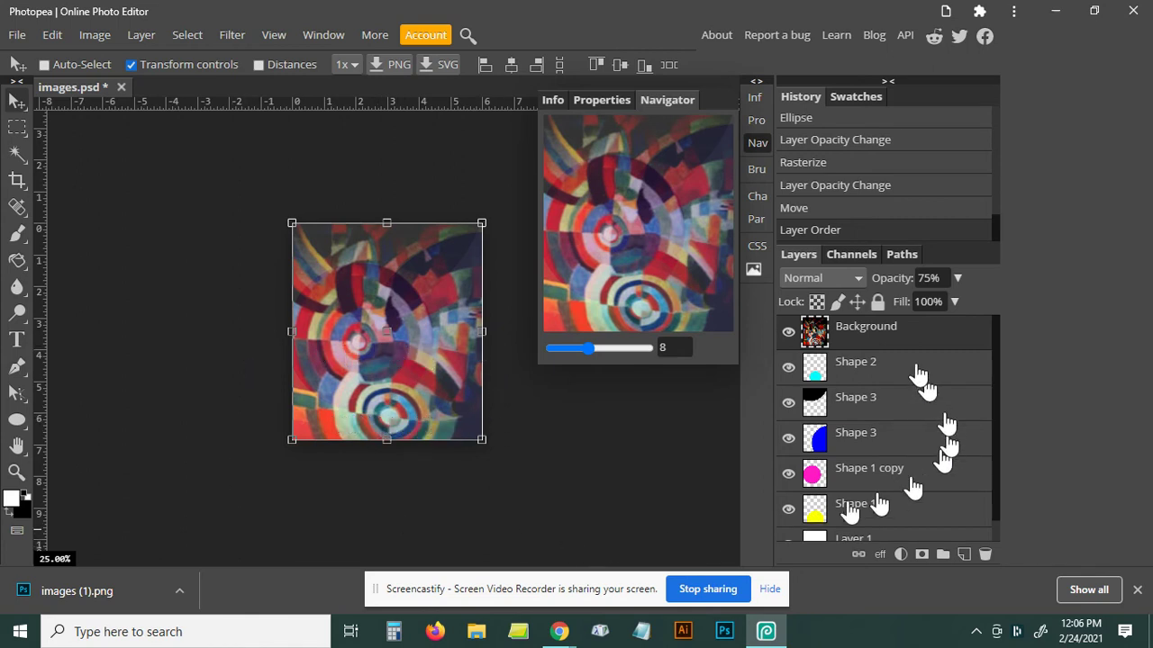
mouse_move(869, 335)
mouse_down()
mouse_move(871, 543)
mouse_move(872, 475)
mouse_move(866, 483)
mouse_up()
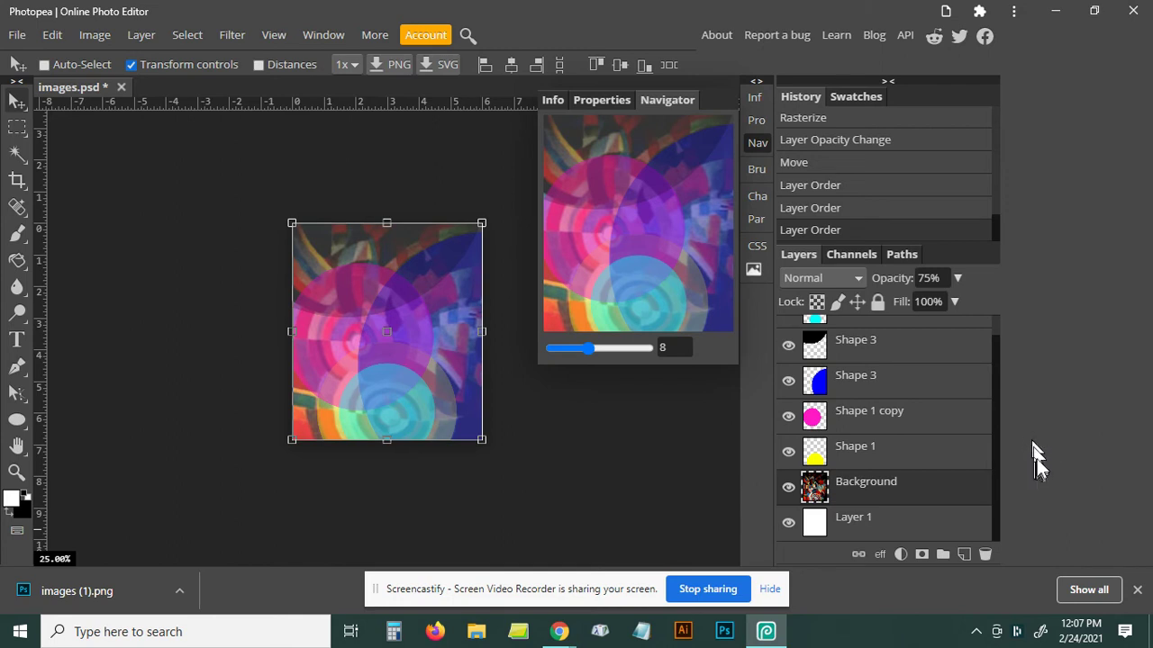
drag(997, 418, 995, 383)
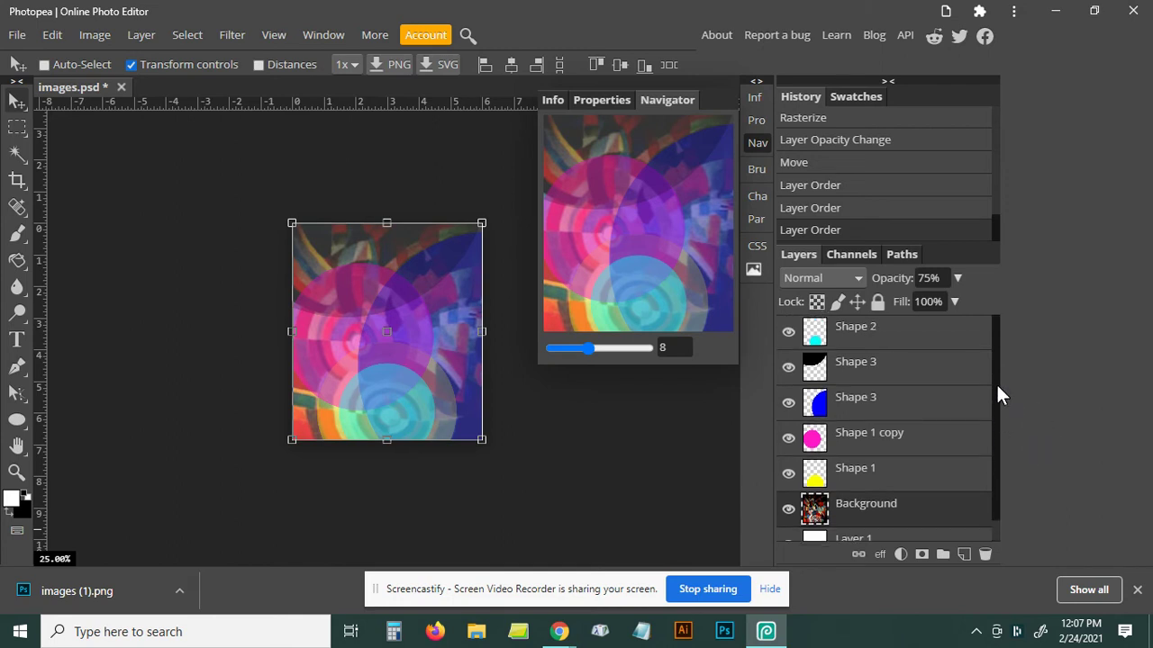
Select the Shape 1 layer, then the cyan Shape 2 layer, in the Layers panel
click(904, 480)
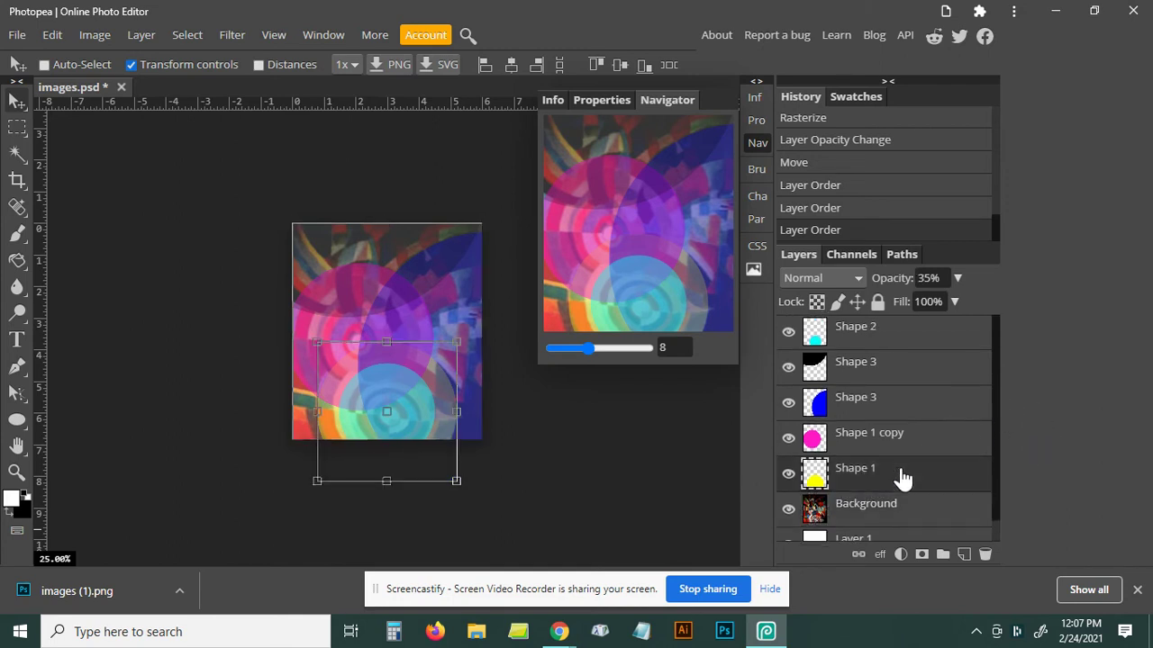
click(878, 336)
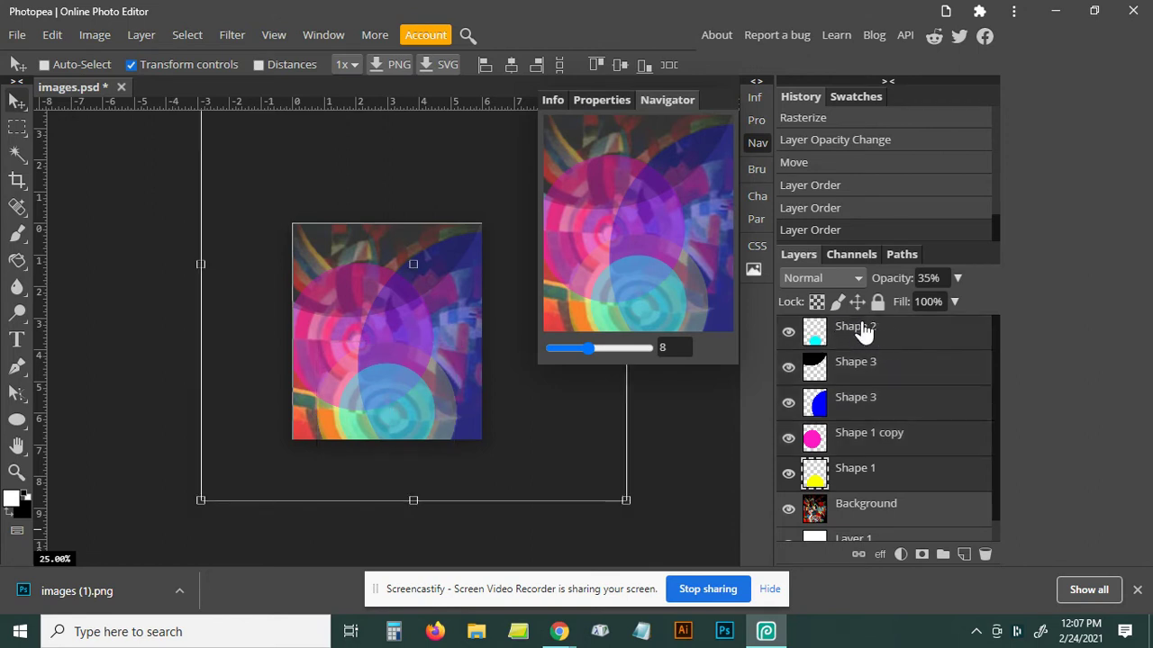
drag(878, 336, 887, 461)
Draw a full-height rectangular selection, about 3 inches wide, over the artwork's left side
click(17, 129)
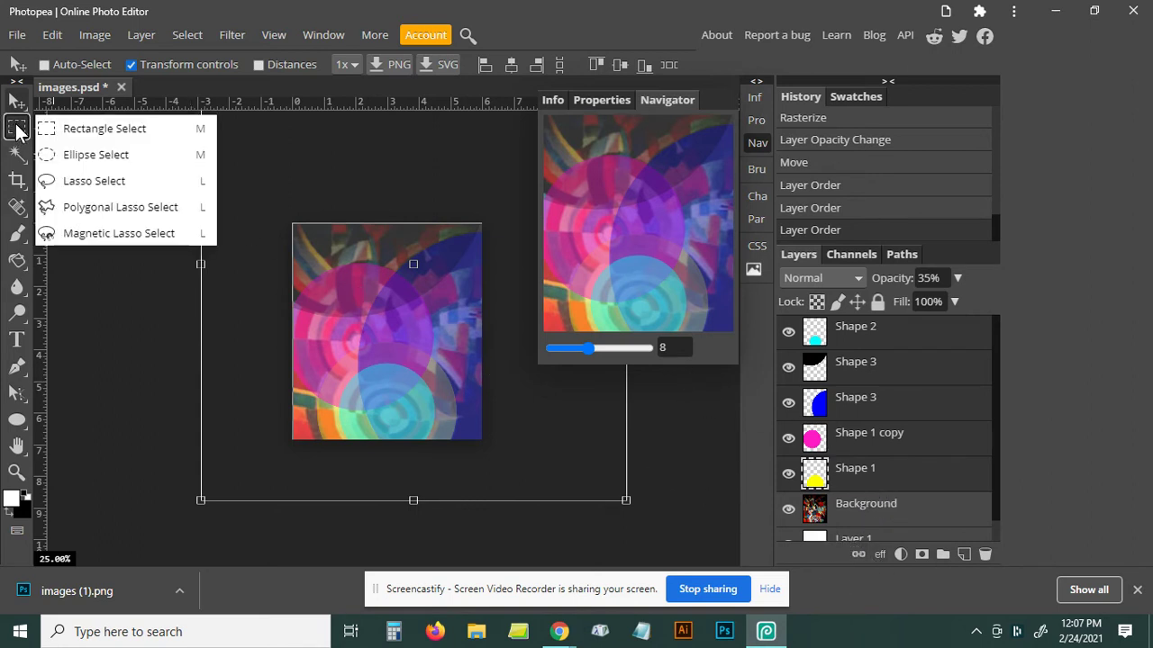
click(115, 135)
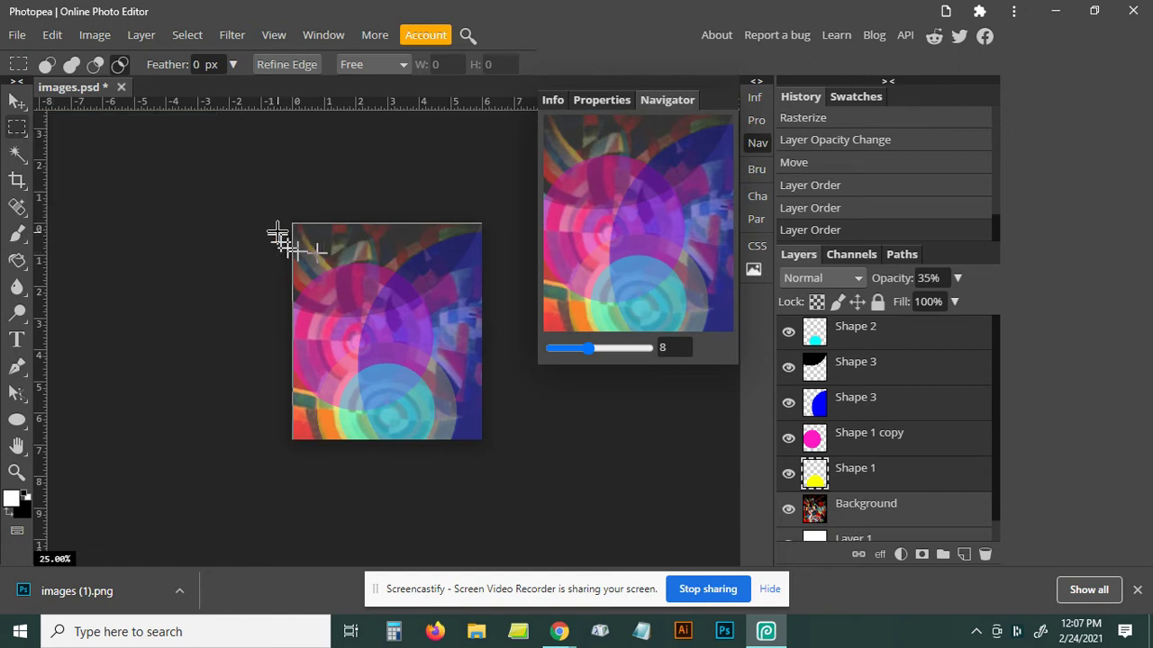
mouse_move(290, 223)
mouse_down()
mouse_move(341, 229)
mouse_move(373, 449)
mouse_up()
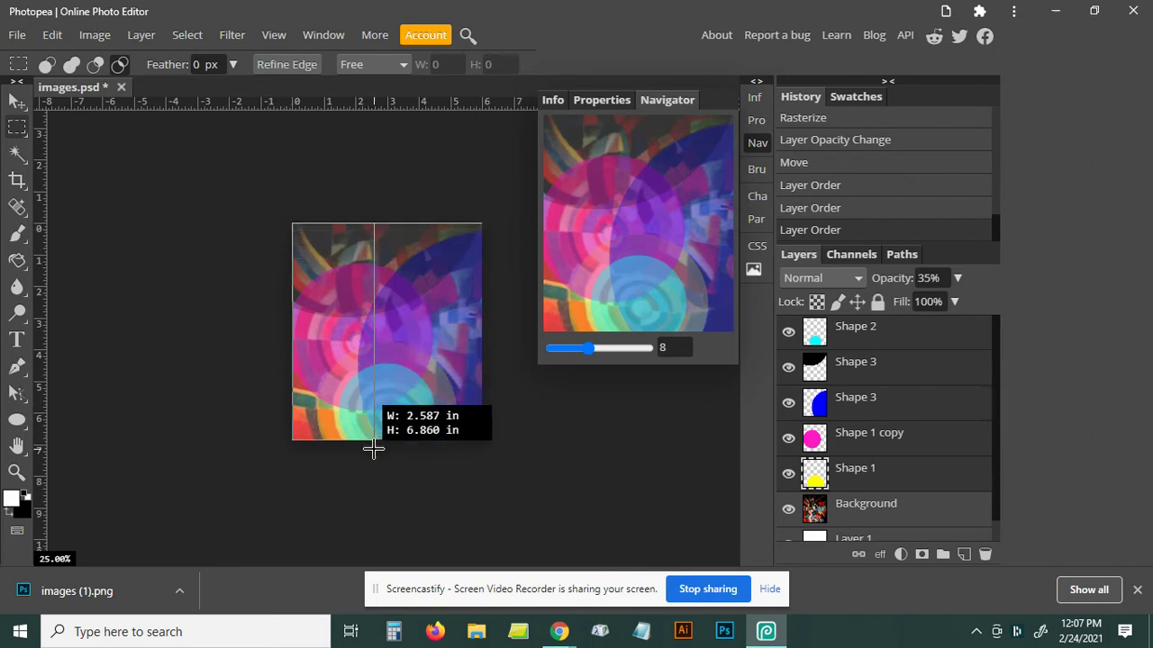
drag(374, 450, 388, 447)
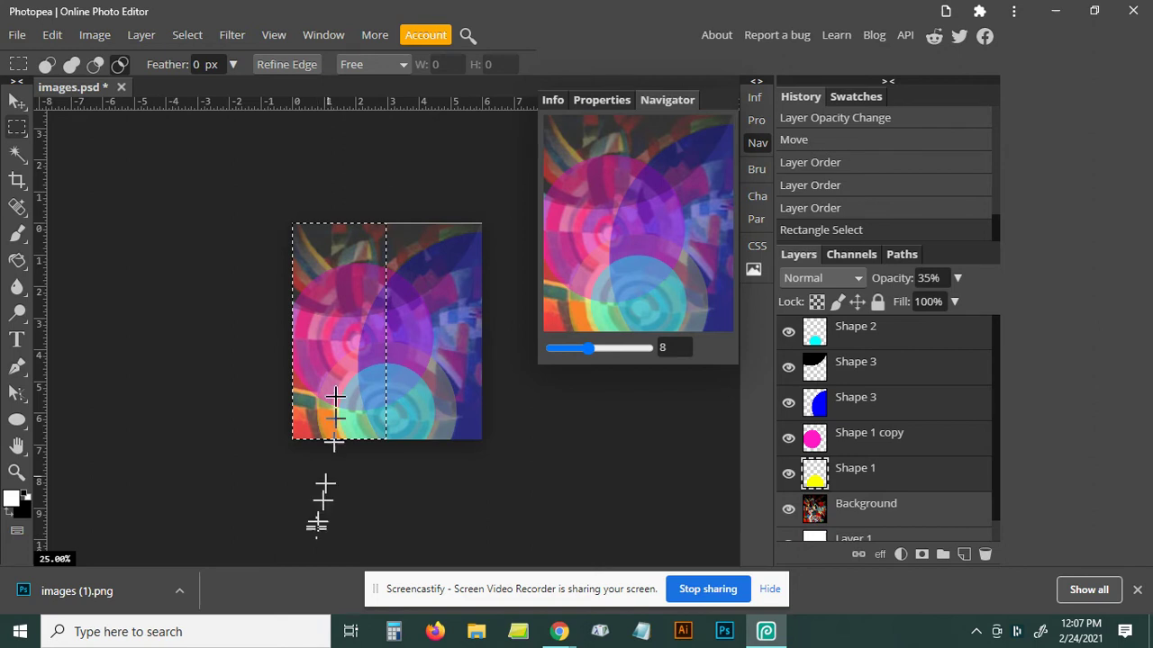
Try Levels input and output sliders on the left strip, then close without applying
click(94, 35)
mouse_move(127, 60)
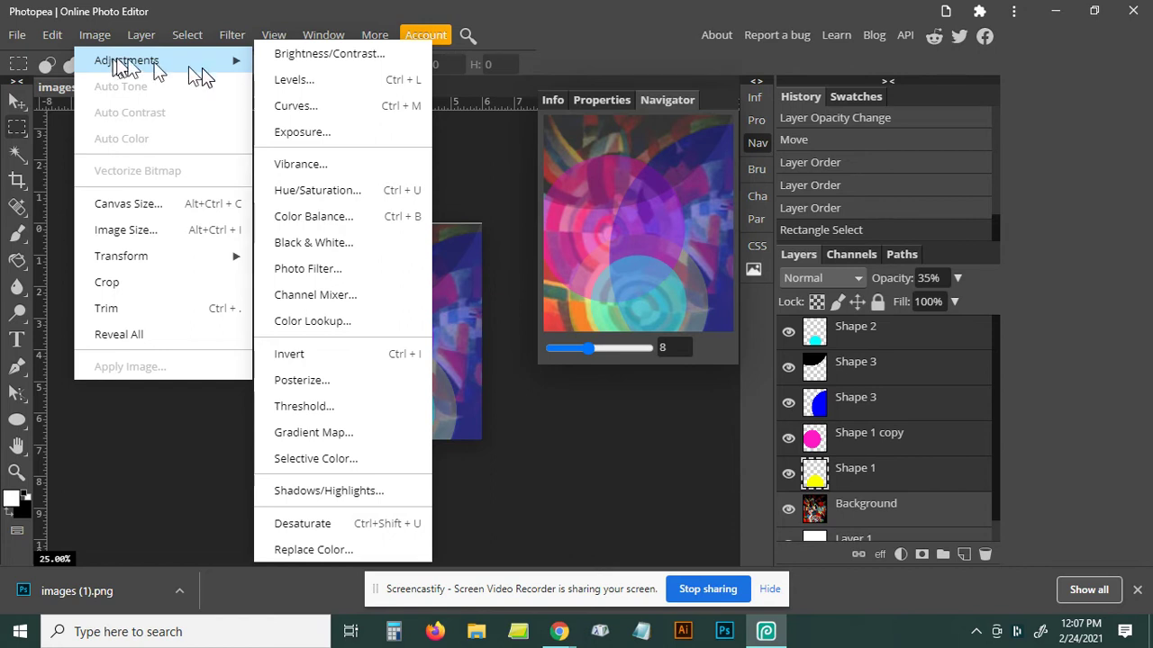
click(306, 78)
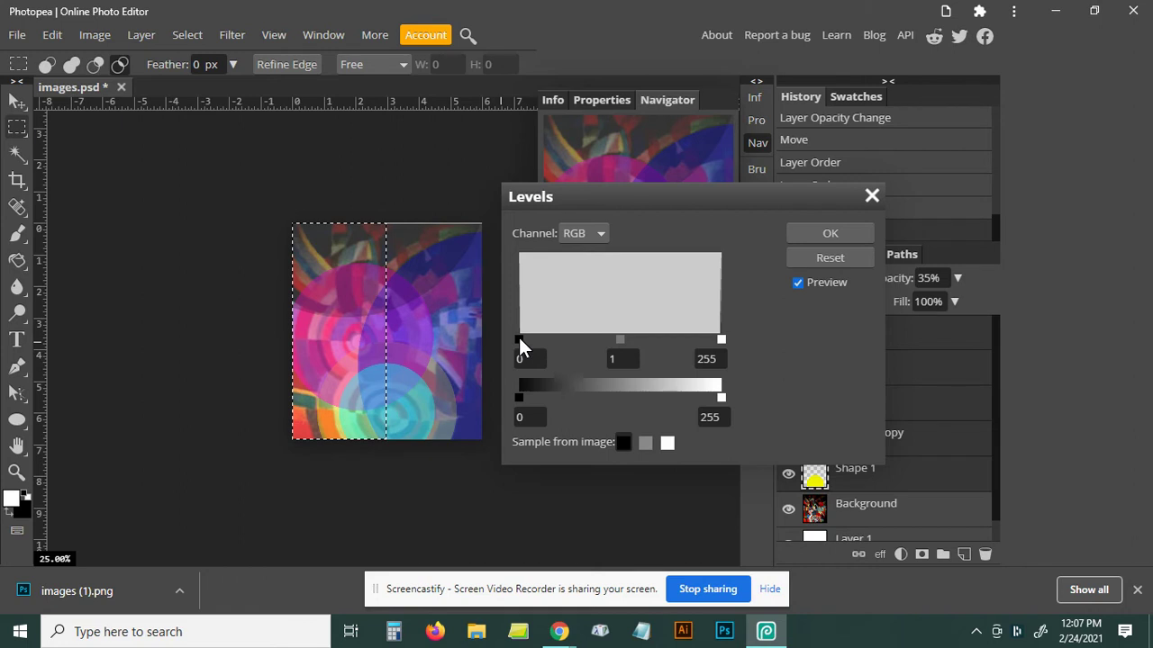
drag(524, 339, 606, 340)
drag(607, 339, 493, 333)
drag(521, 399, 622, 410)
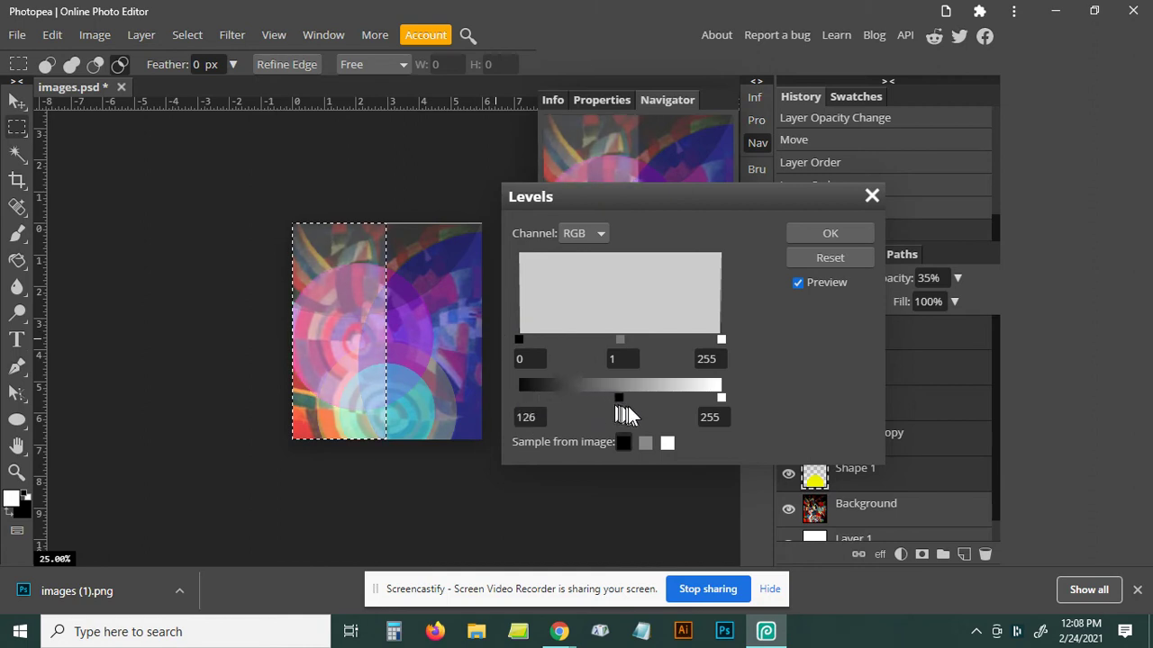
drag(628, 406, 493, 408)
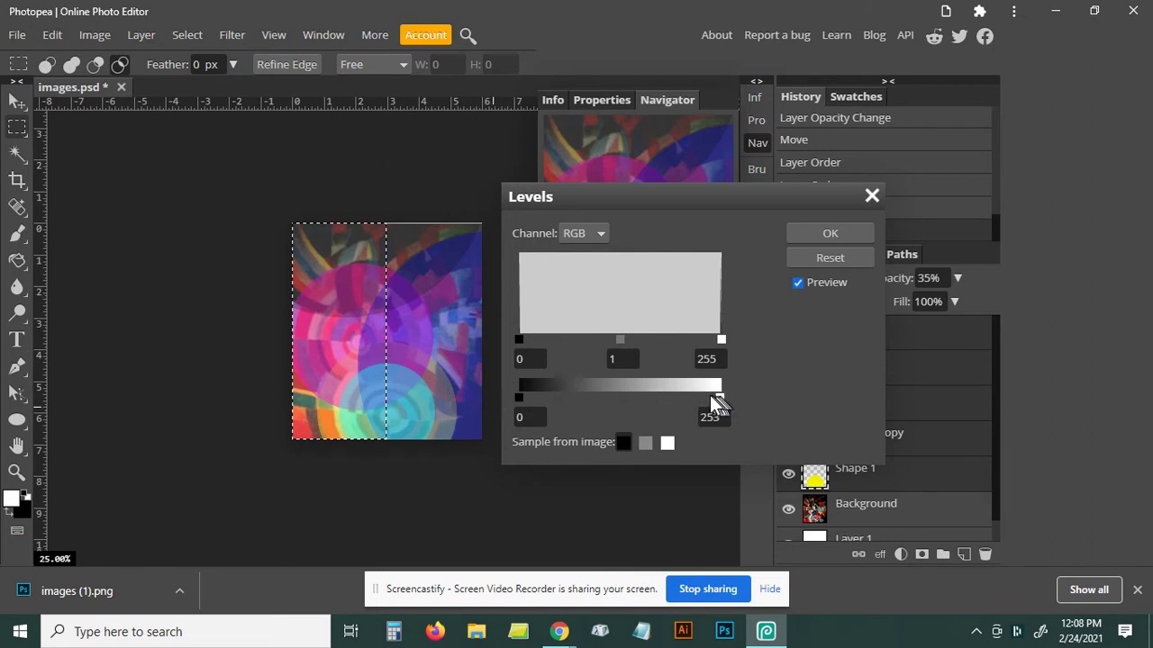
mouse_move(712, 397)
mouse_down()
mouse_move(643, 399)
mouse_move(741, 398)
mouse_up()
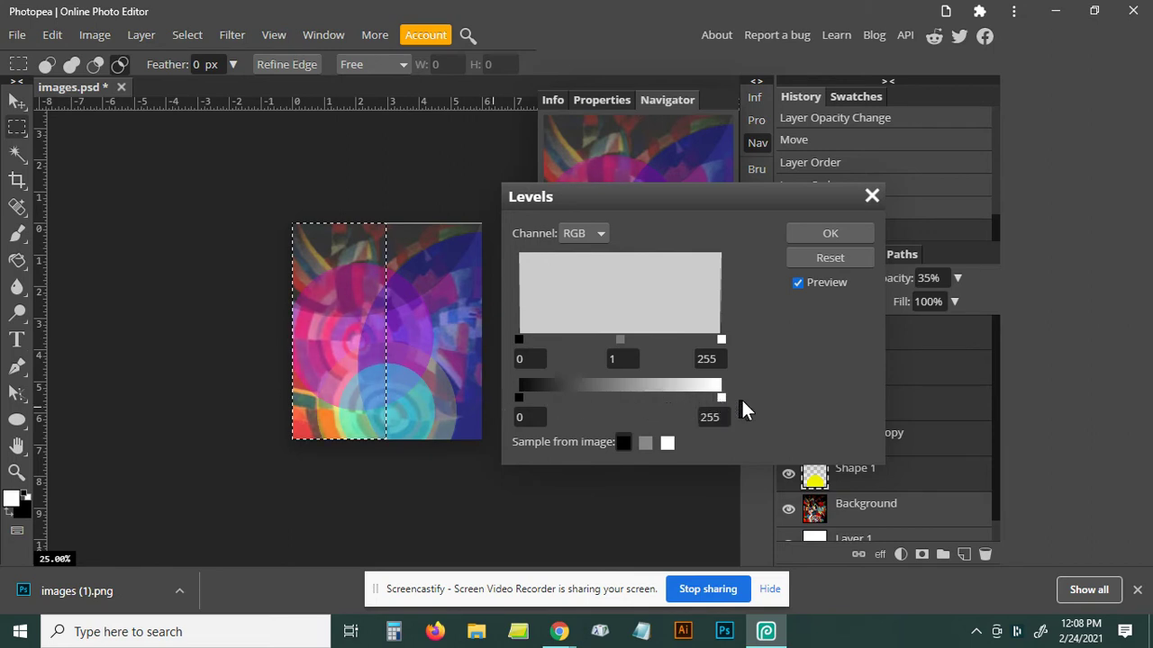
click(789, 511)
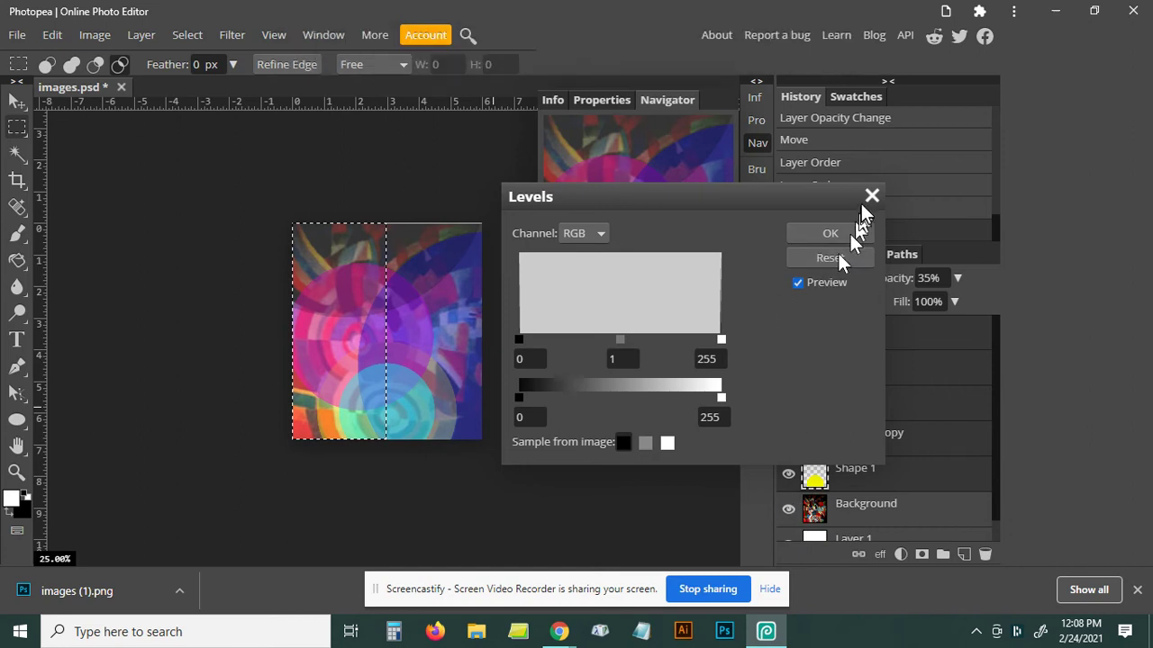
click(872, 195)
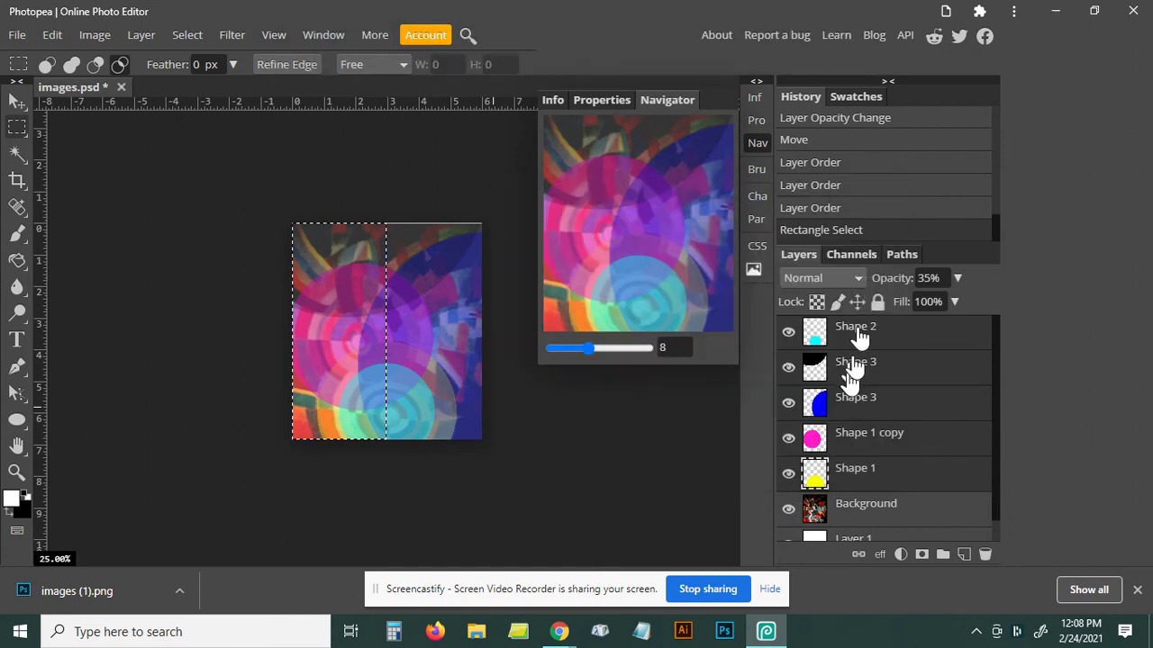
Hide Background and apply Levels to the left strip: midtone 0.76, output white 188
click(788, 509)
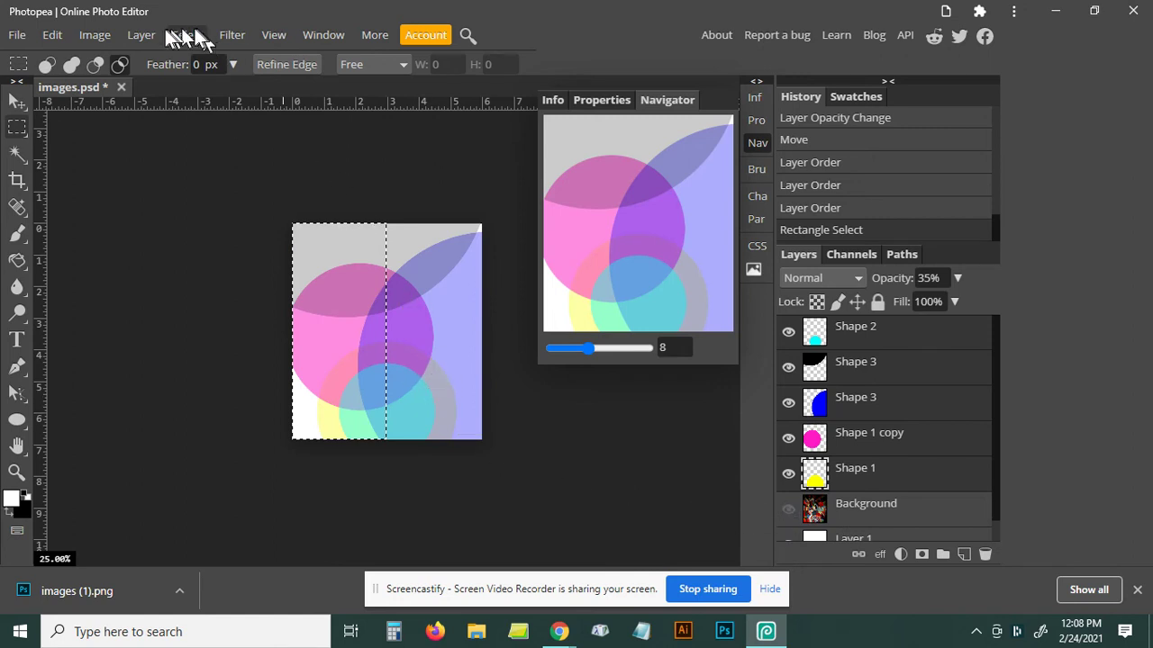
click(94, 36)
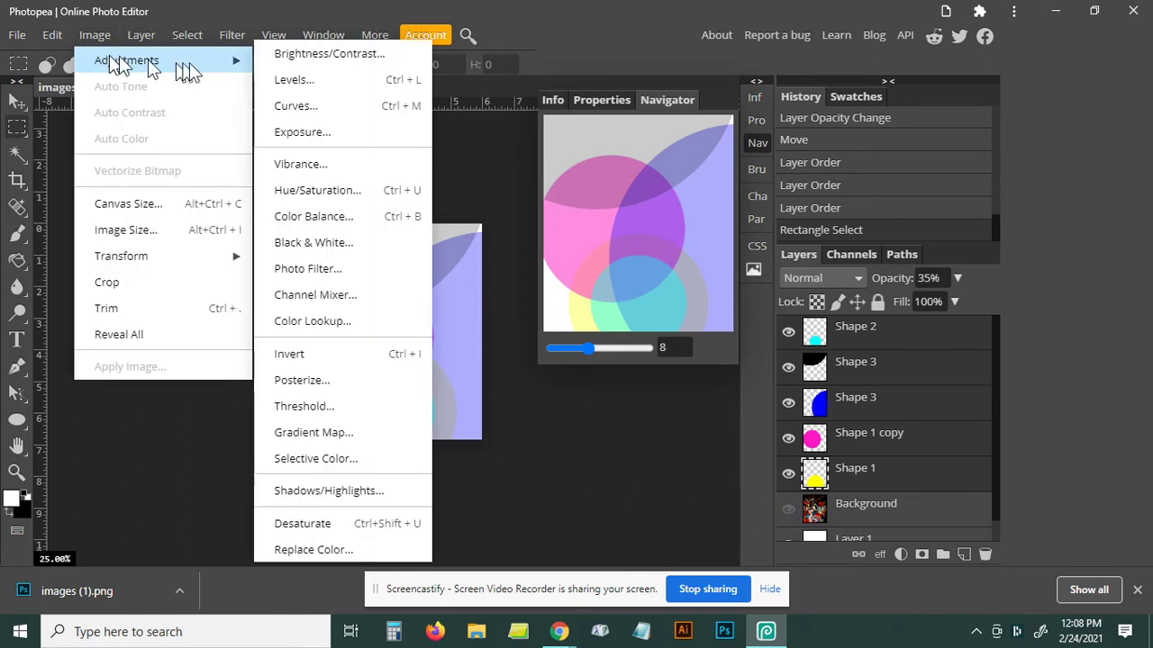
click(309, 80)
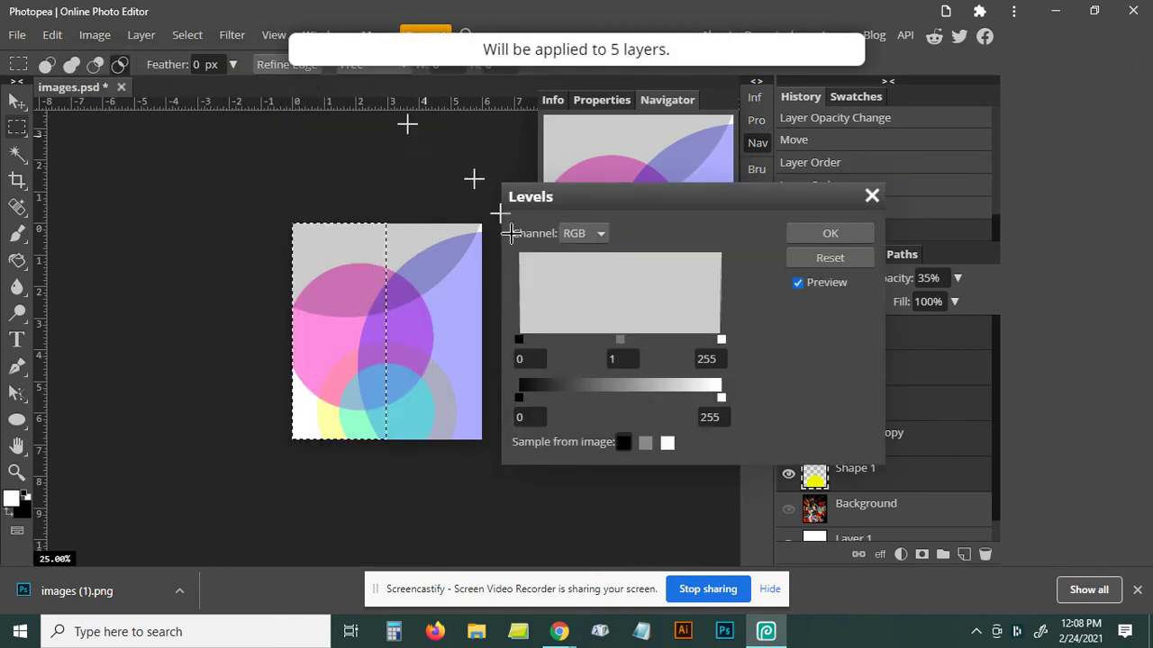
drag(521, 397, 504, 397)
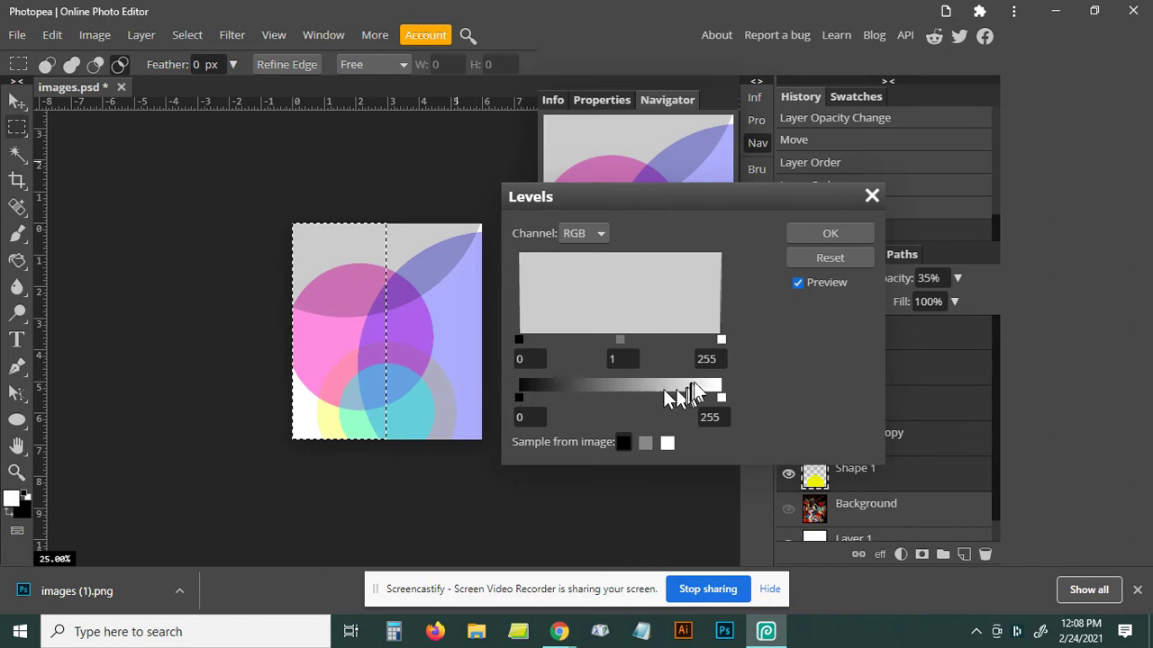
drag(699, 397, 667, 398)
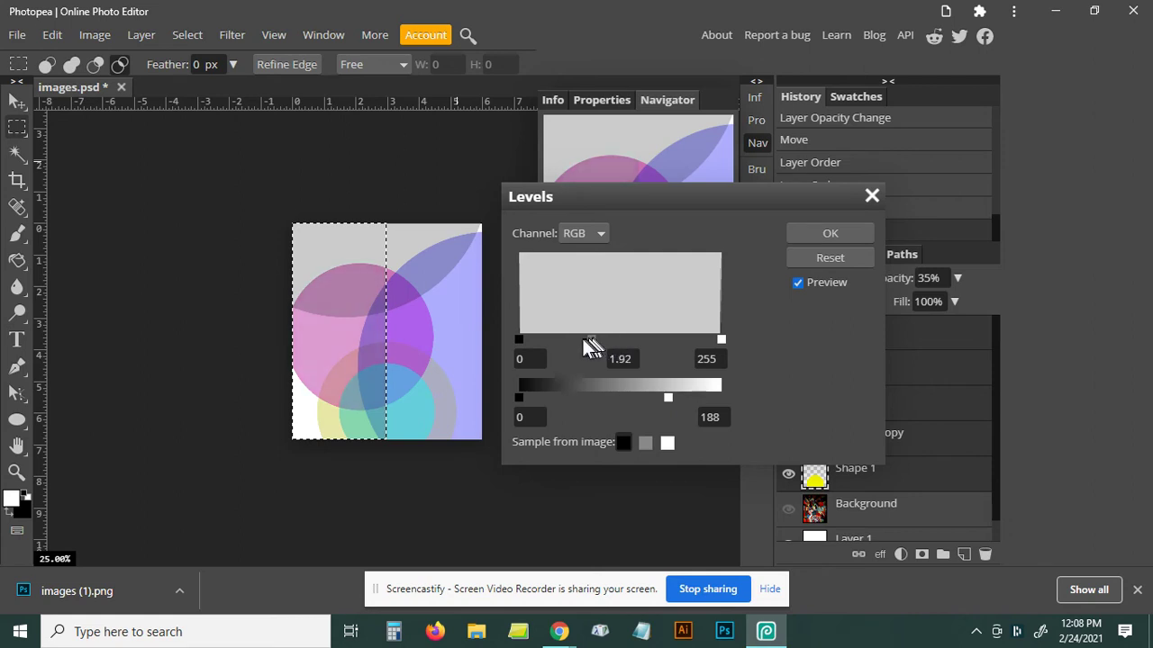
mouse_move(590, 340)
mouse_down()
mouse_move(667, 341)
mouse_move(525, 342)
mouse_up()
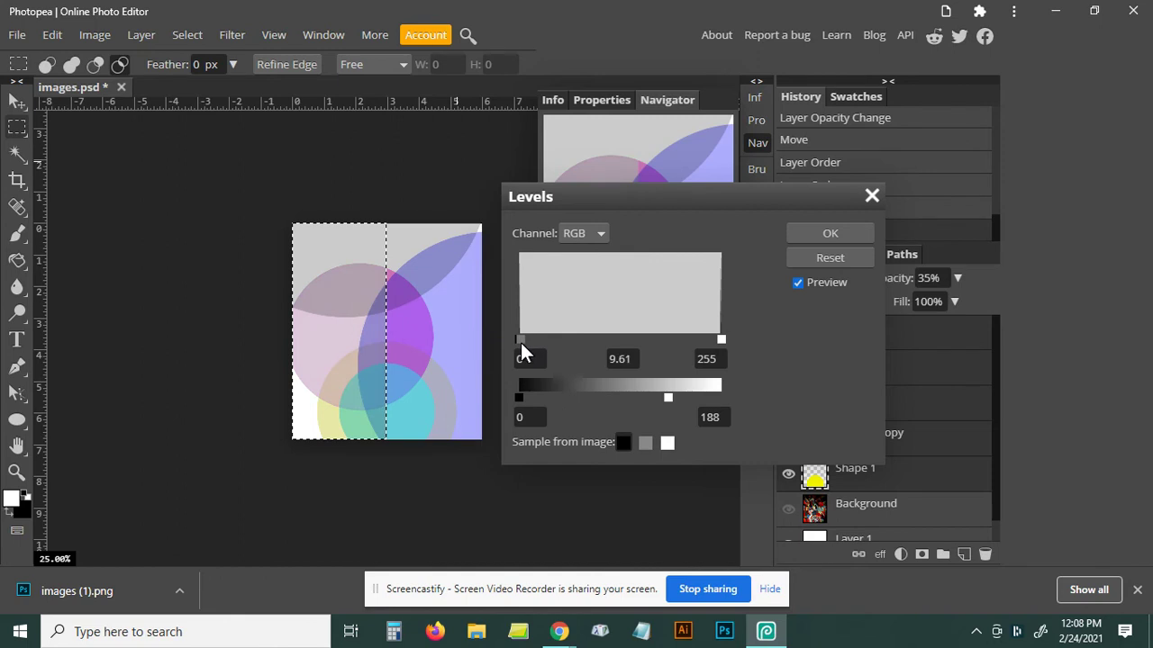
drag(520, 342, 601, 344)
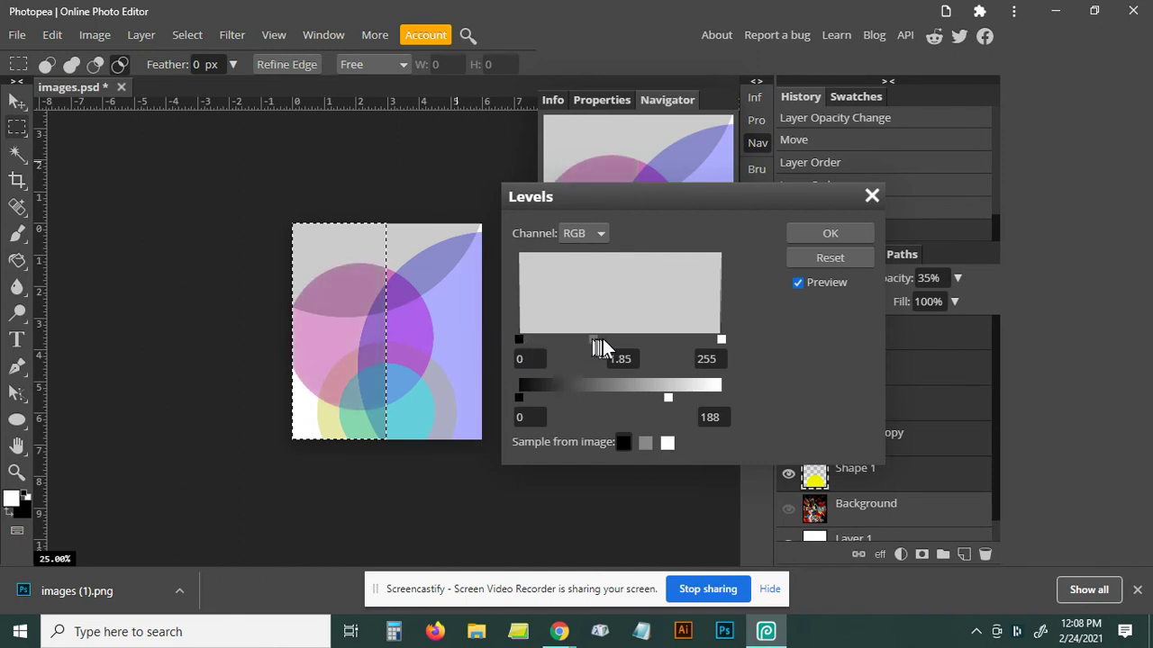
mouse_move(698, 347)
mouse_down()
mouse_move(709, 347)
mouse_move(622, 343)
mouse_move(675, 343)
mouse_up()
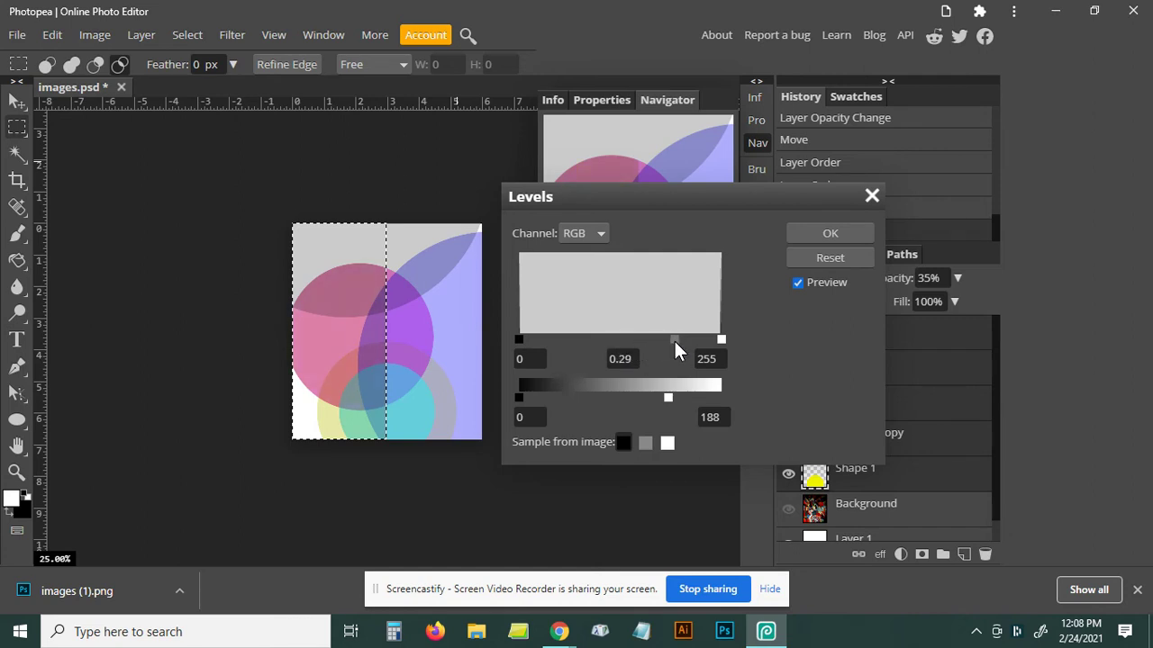
drag(674, 342, 632, 341)
click(836, 232)
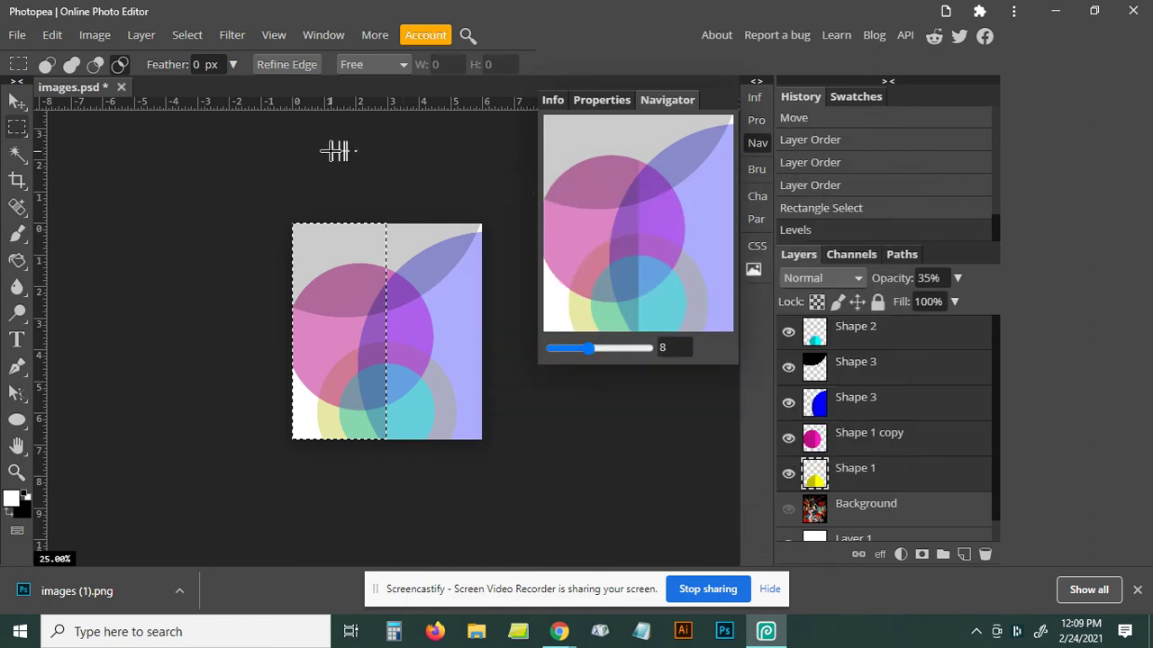
Replace the left-half selection with a full-width rectangle across the artwork's lower half
key(ctrl+d)
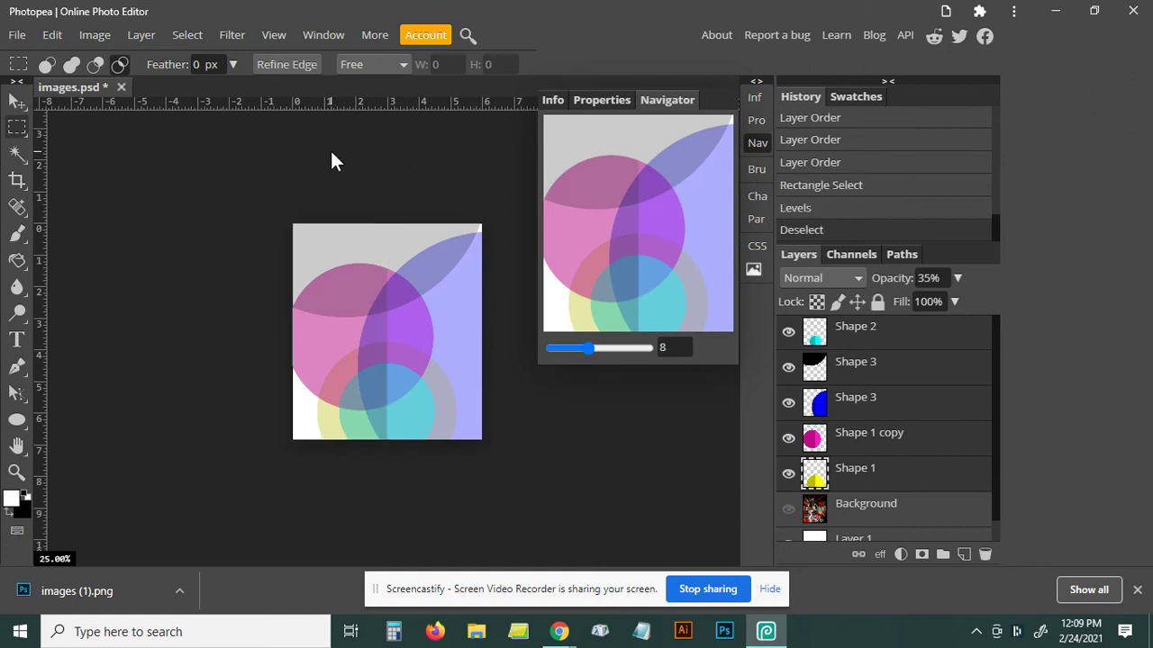
right_click(17, 127)
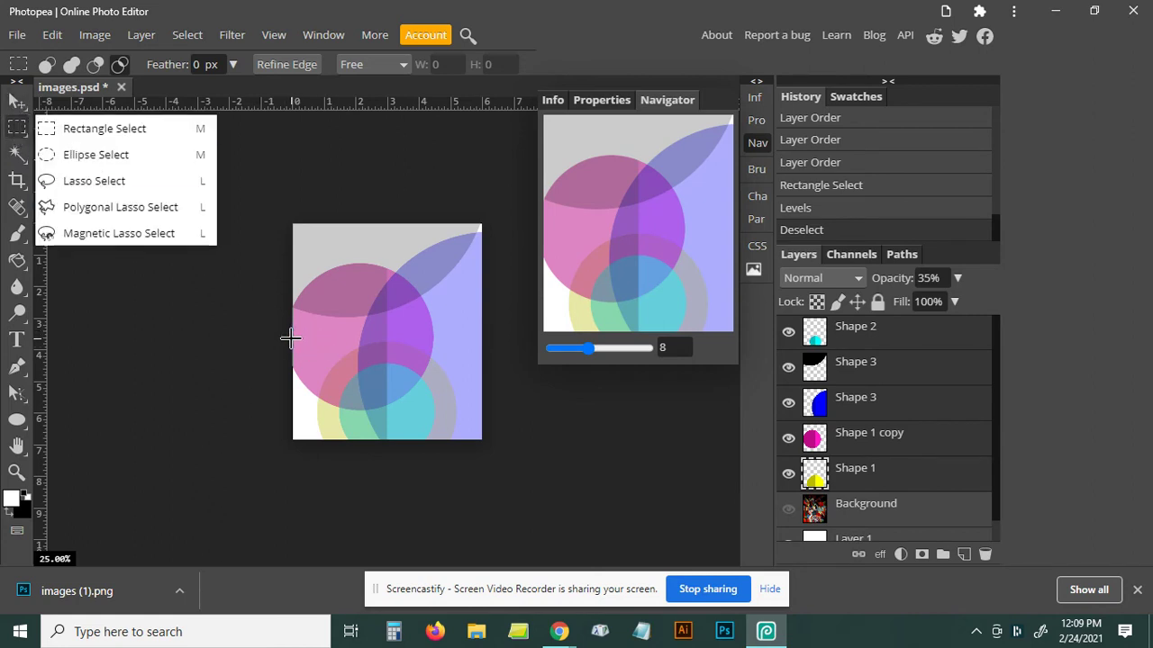
drag(293, 336, 482, 459)
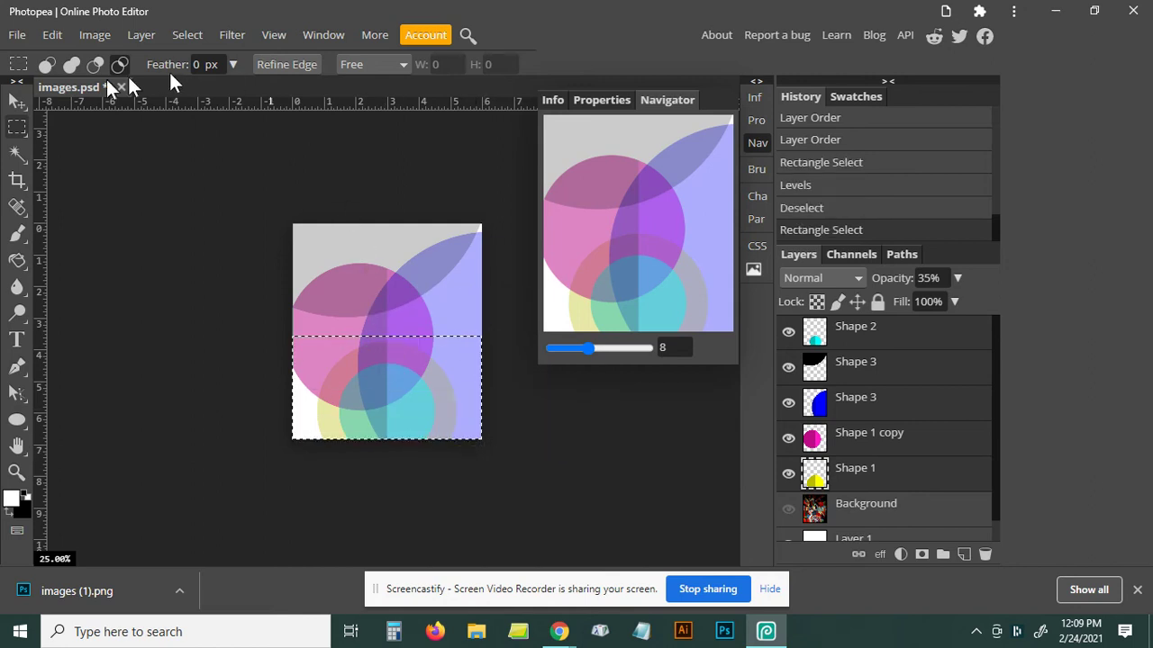
click(90, 37)
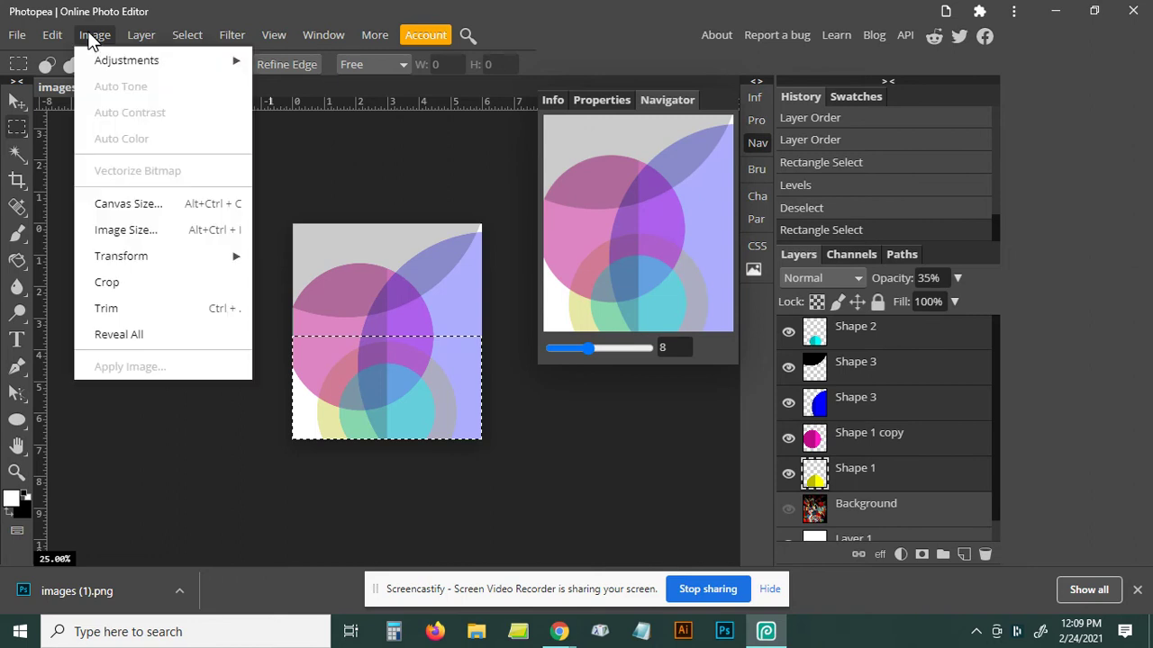
mouse_move(126, 60)
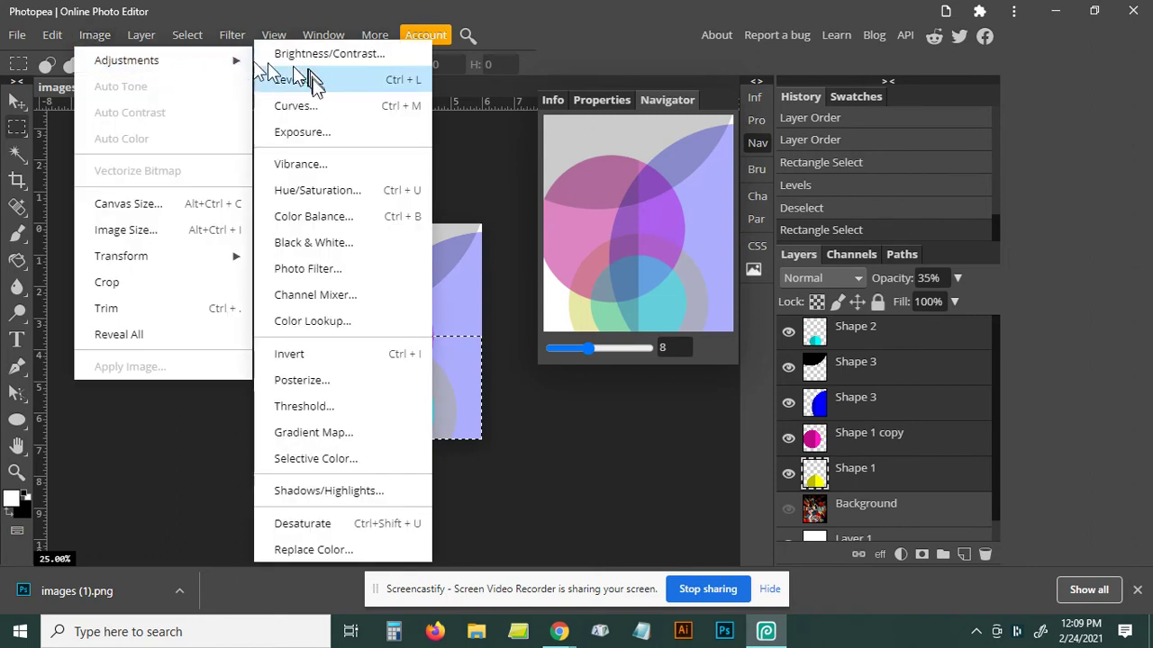
Shape the lower half's Curves into a wavy line with shifted shadows, highlights and midtones
click(312, 105)
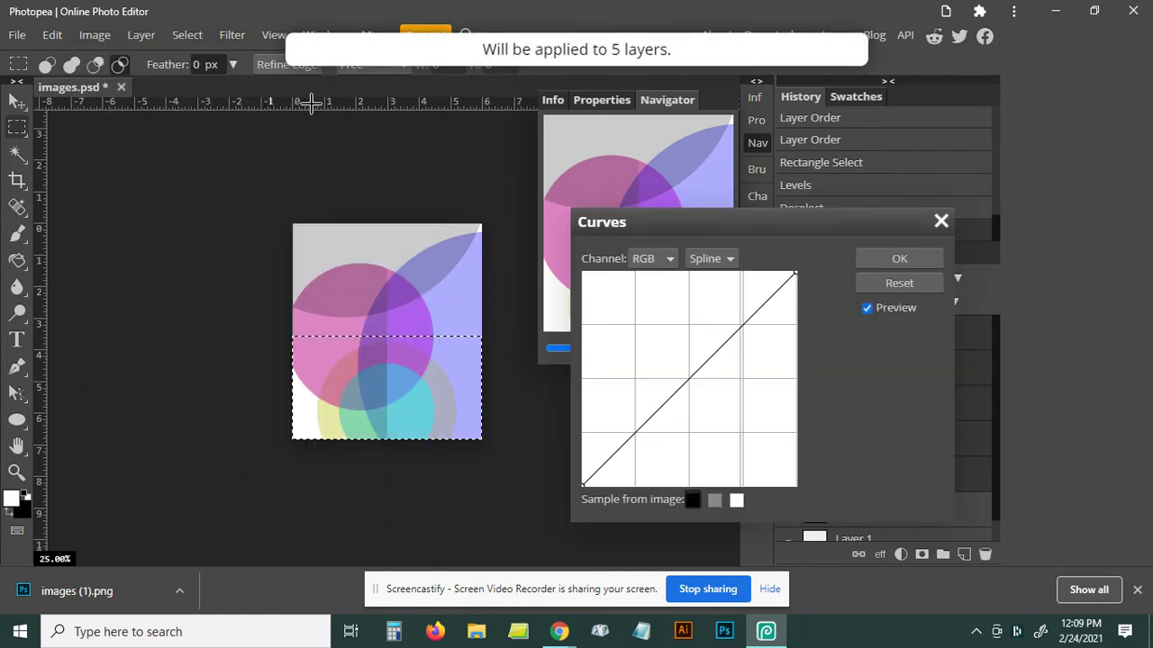
mouse_move(772, 221)
mouse_down()
mouse_move(743, 159)
mouse_move(766, 234)
mouse_up()
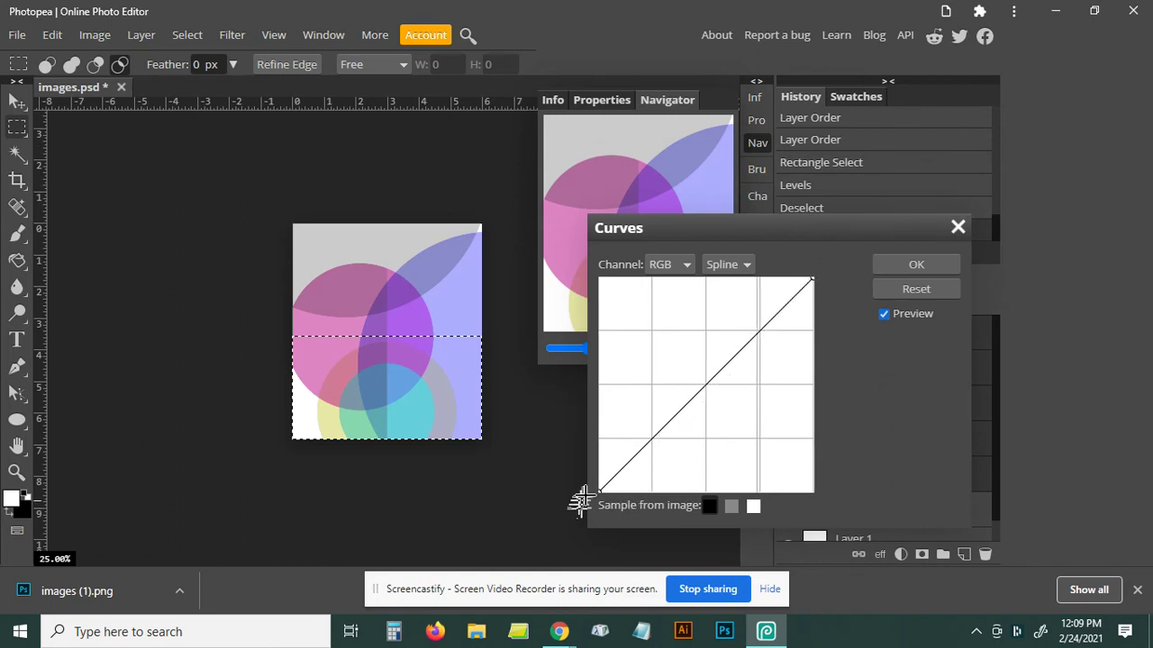
mouse_move(599, 491)
mouse_down()
mouse_move(600, 355)
mouse_move(604, 490)
mouse_move(651, 492)
mouse_up()
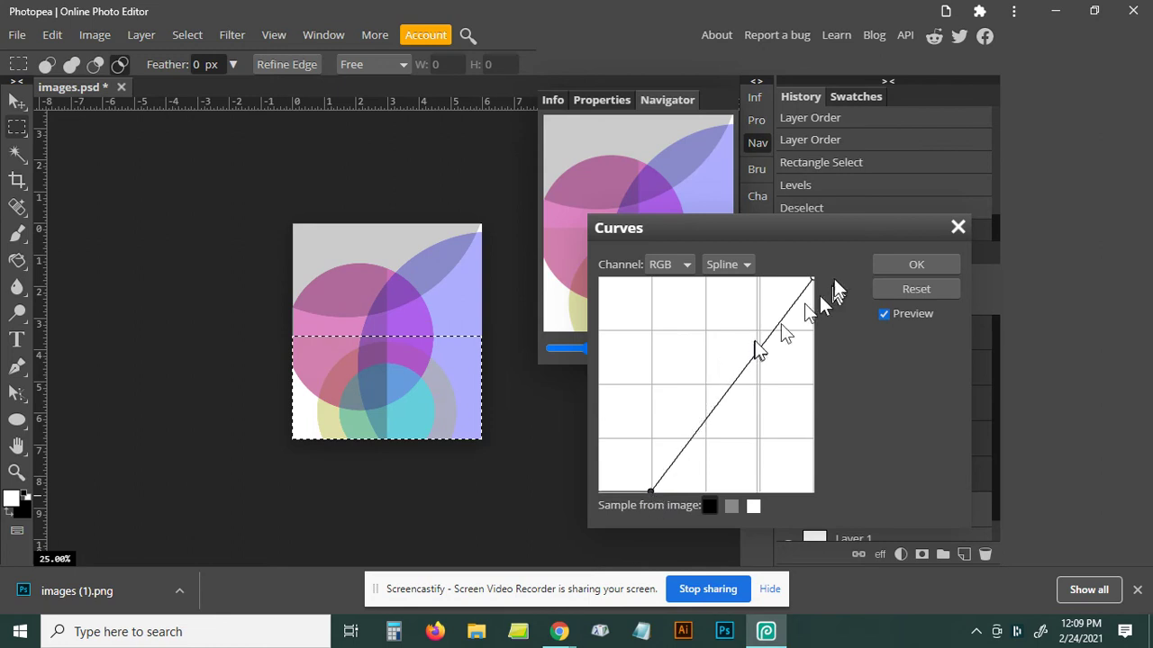
mouse_move(813, 277)
mouse_down()
mouse_move(761, 280)
mouse_move(816, 311)
mouse_move(812, 330)
mouse_up()
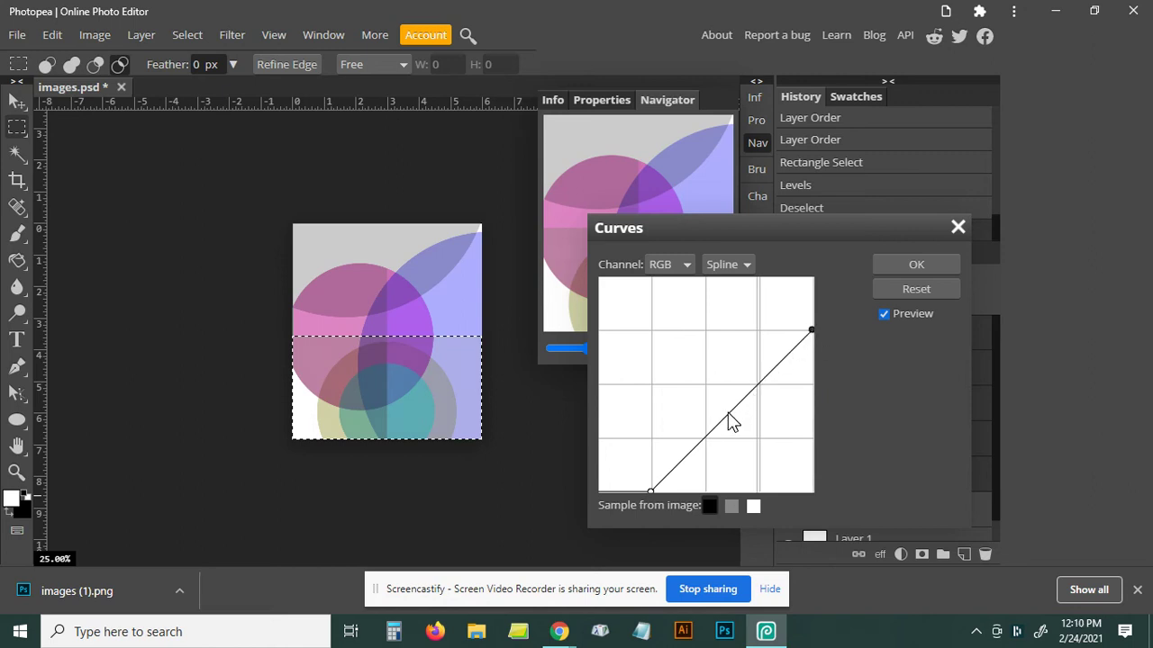
mouse_move(731, 420)
mouse_down()
mouse_move(665, 343)
mouse_move(678, 419)
mouse_move(720, 404)
mouse_move(761, 369)
mouse_move(775, 411)
mouse_move(790, 416)
mouse_move(751, 363)
mouse_up()
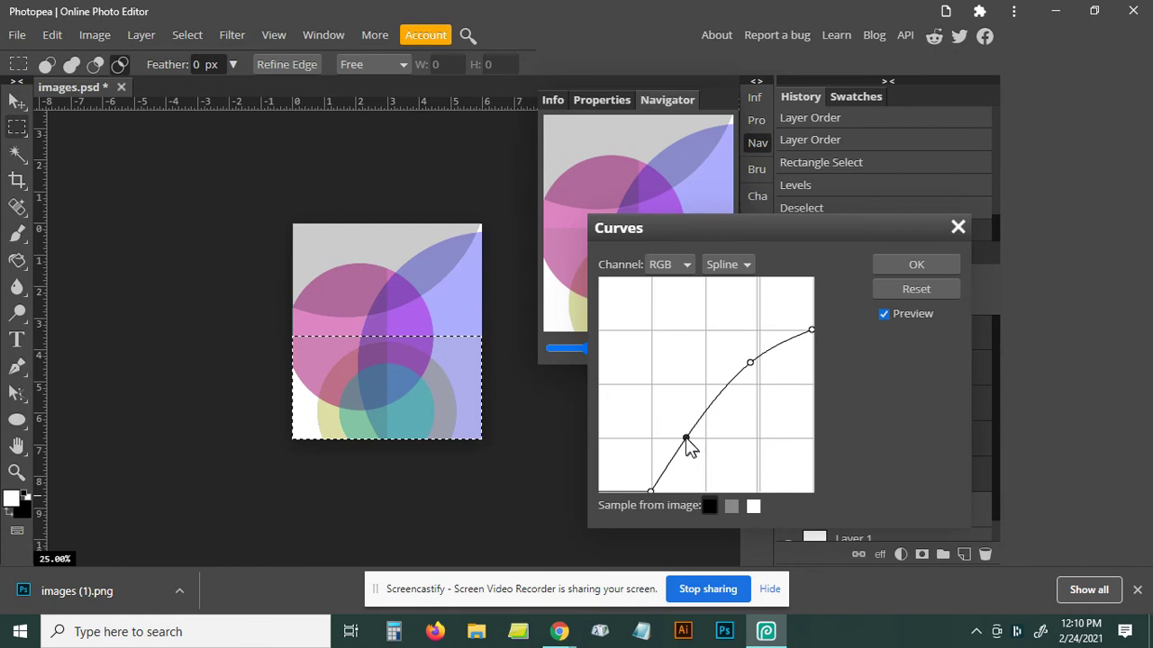
drag(689, 442, 675, 381)
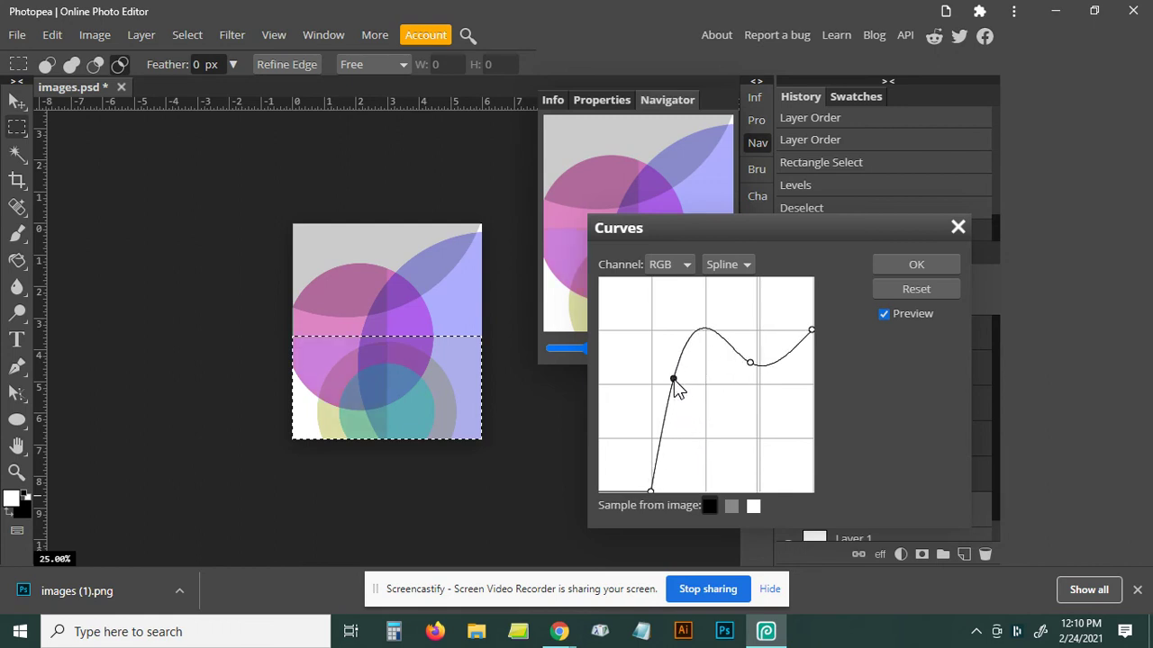
drag(749, 364, 744, 398)
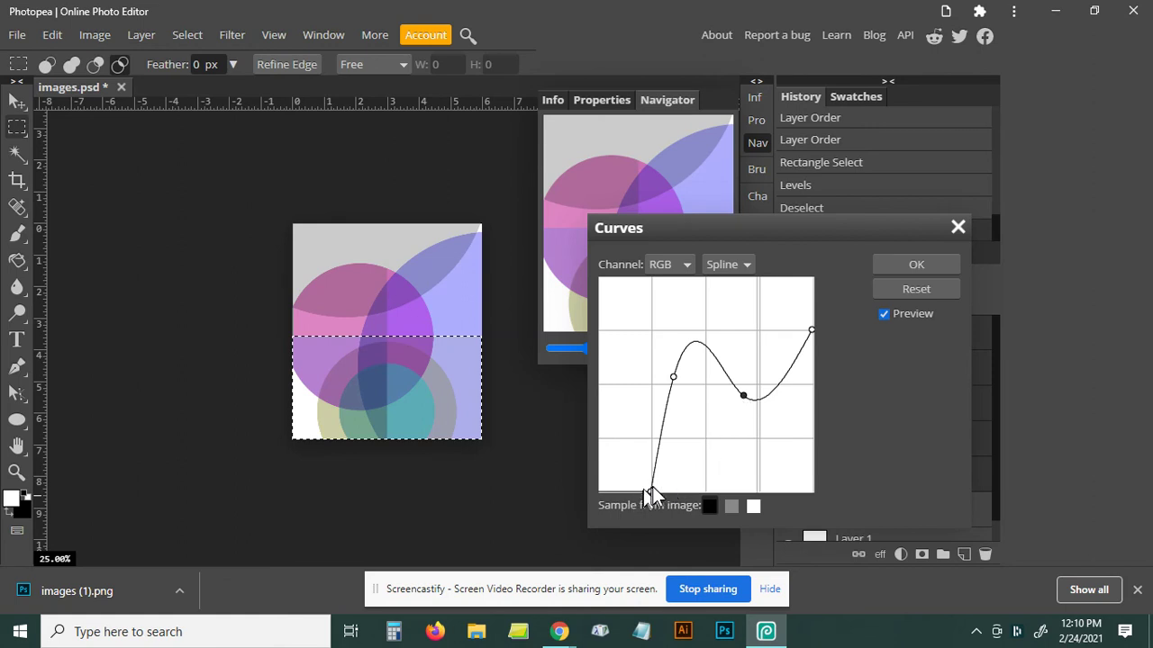
mouse_move(651, 490)
mouse_down()
mouse_move(629, 489)
mouse_move(626, 474)
mouse_move(610, 490)
mouse_move(620, 493)
mouse_up()
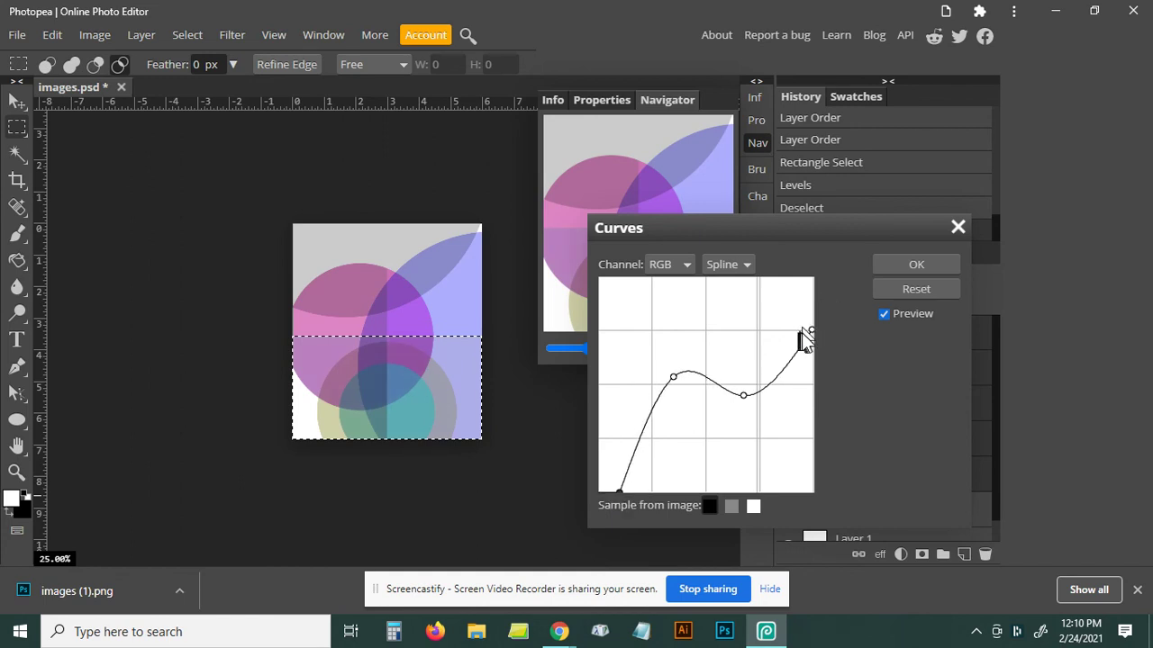
mouse_move(812, 330)
mouse_down()
mouse_move(813, 301)
mouse_move(800, 306)
mouse_move(804, 320)
mouse_up()
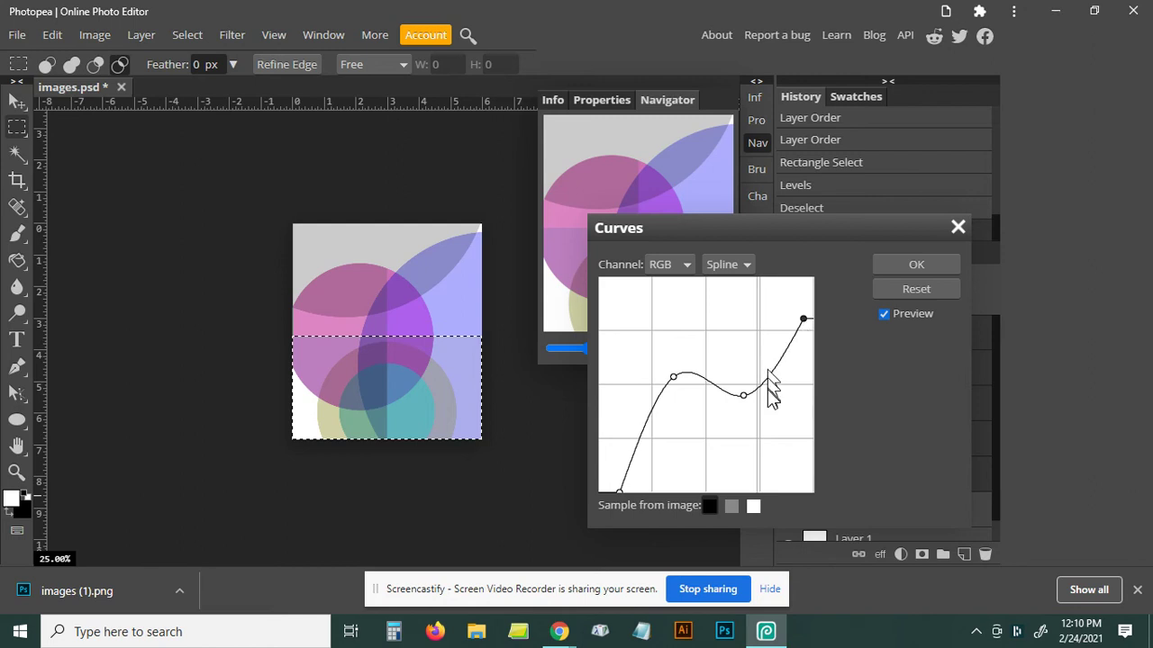
drag(744, 398, 743, 408)
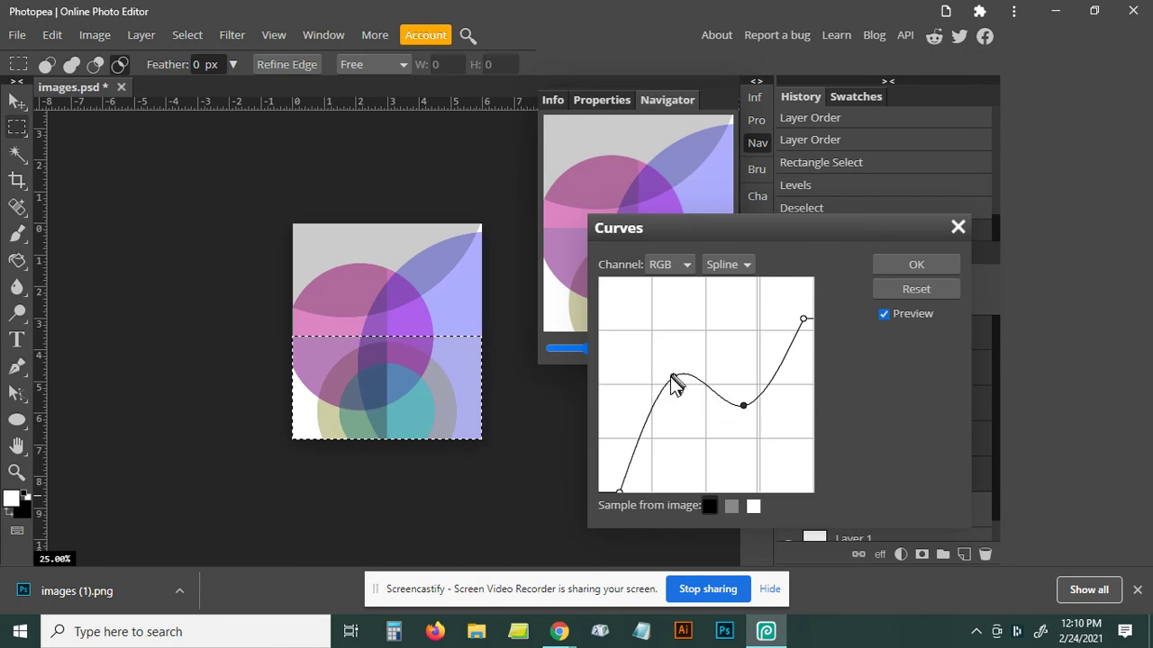
Apply the Curves, deselect, and select a full-height half of the artwork
click(927, 264)
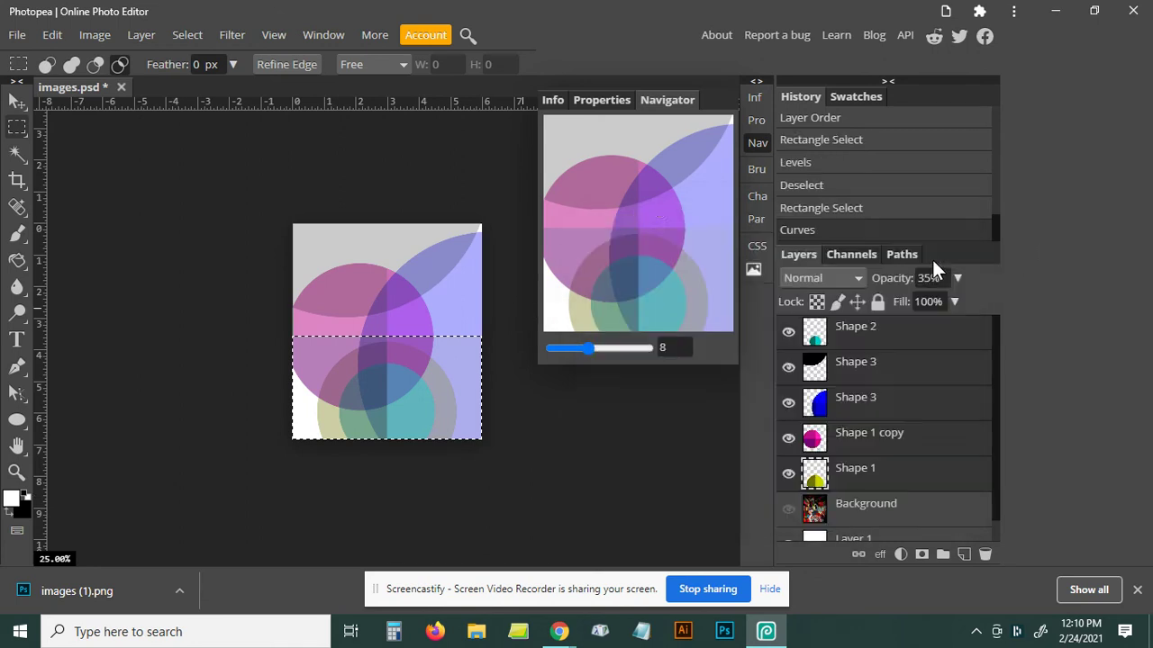
click(231, 166)
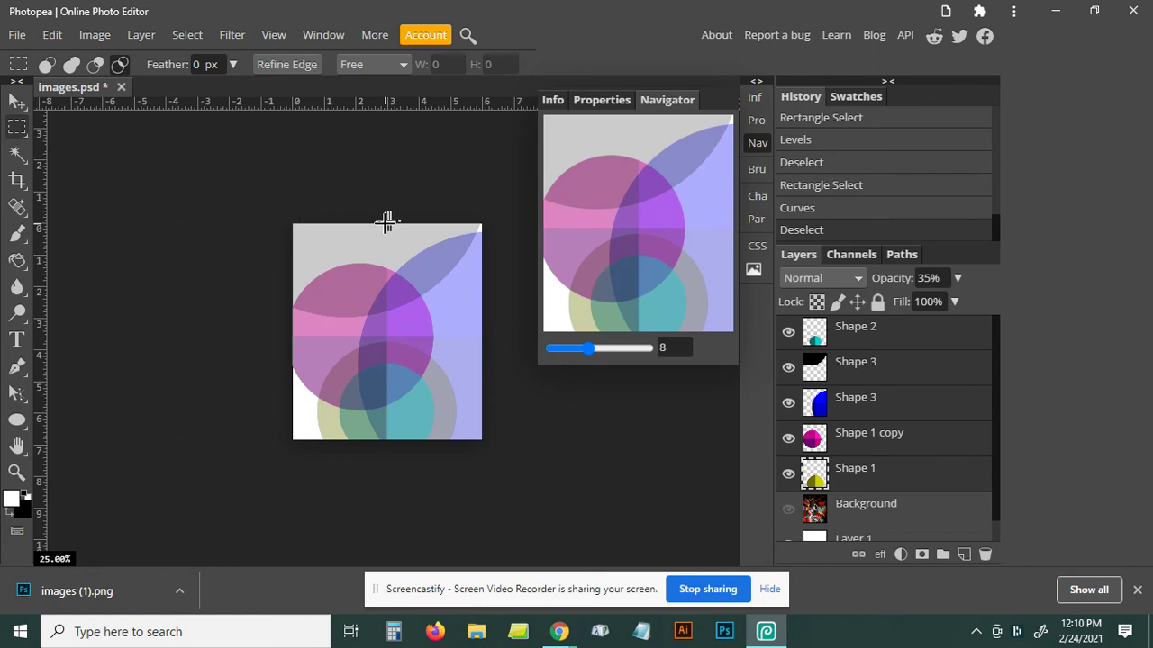
drag(386, 222, 506, 458)
click(97, 34)
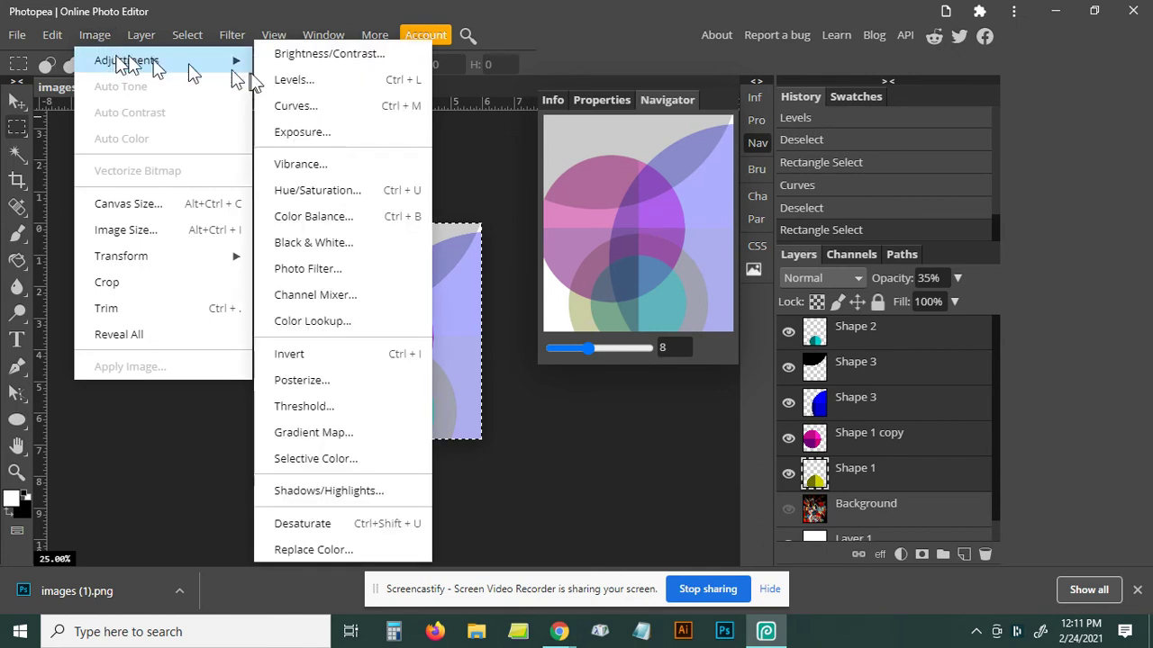
mouse_move(127, 60)
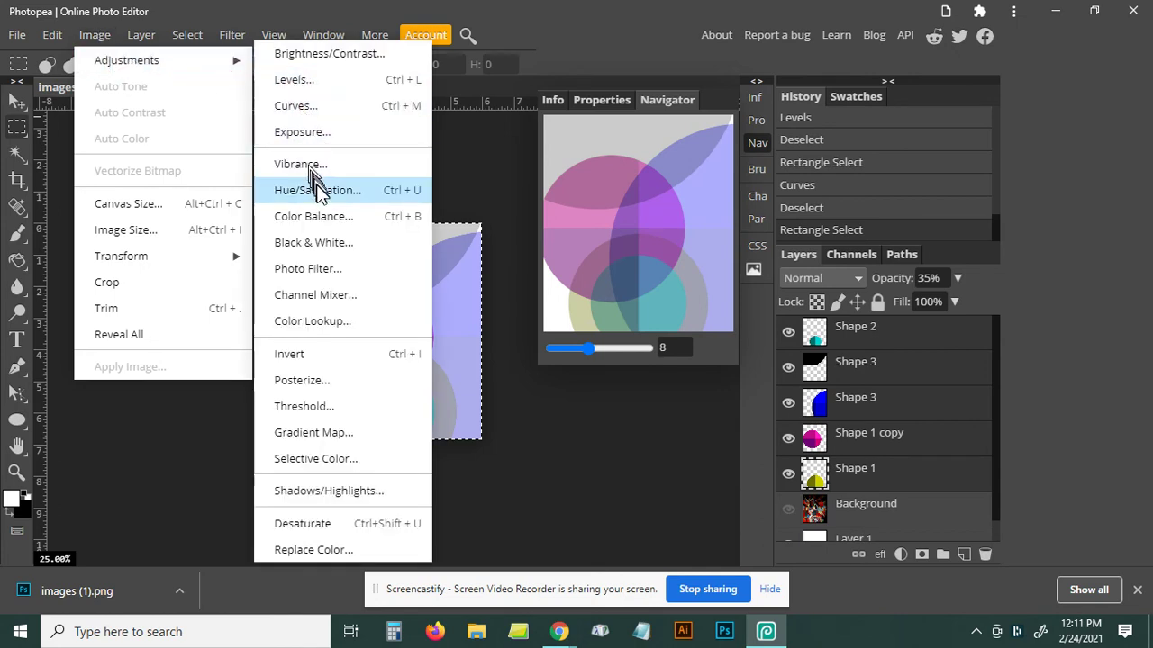
Recolour the selection with Hue/Saturation: Hue 56, Saturation 45, Lightness -13
click(321, 197)
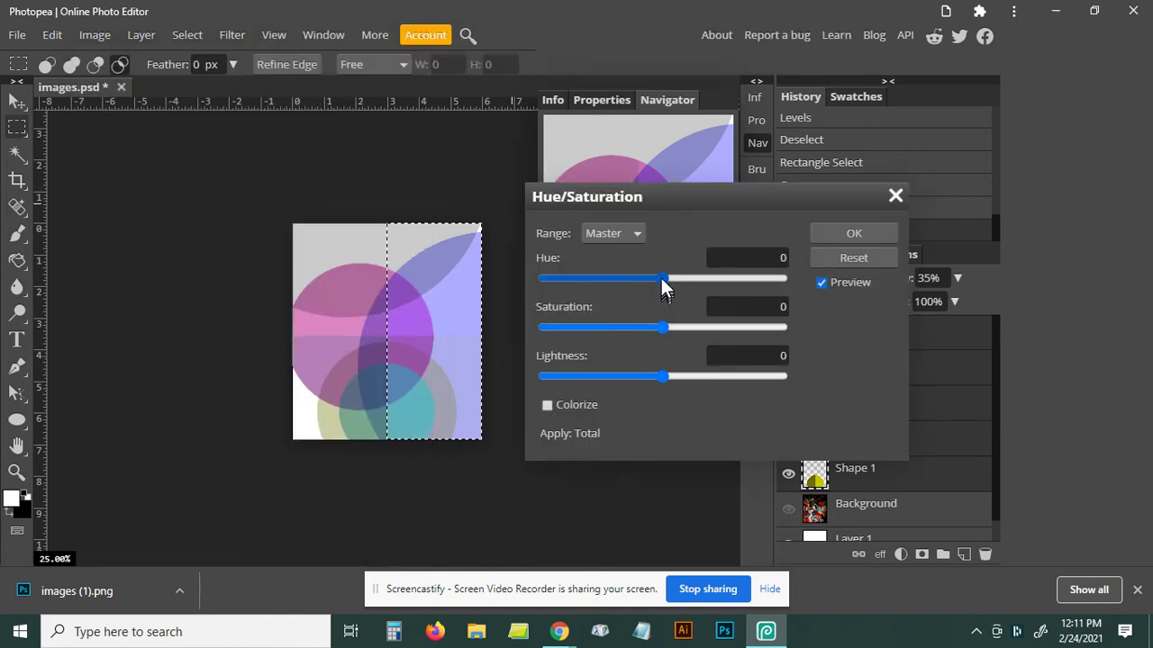
mouse_move(658, 281)
mouse_down()
mouse_move(615, 280)
mouse_move(778, 282)
mouse_move(747, 286)
mouse_up()
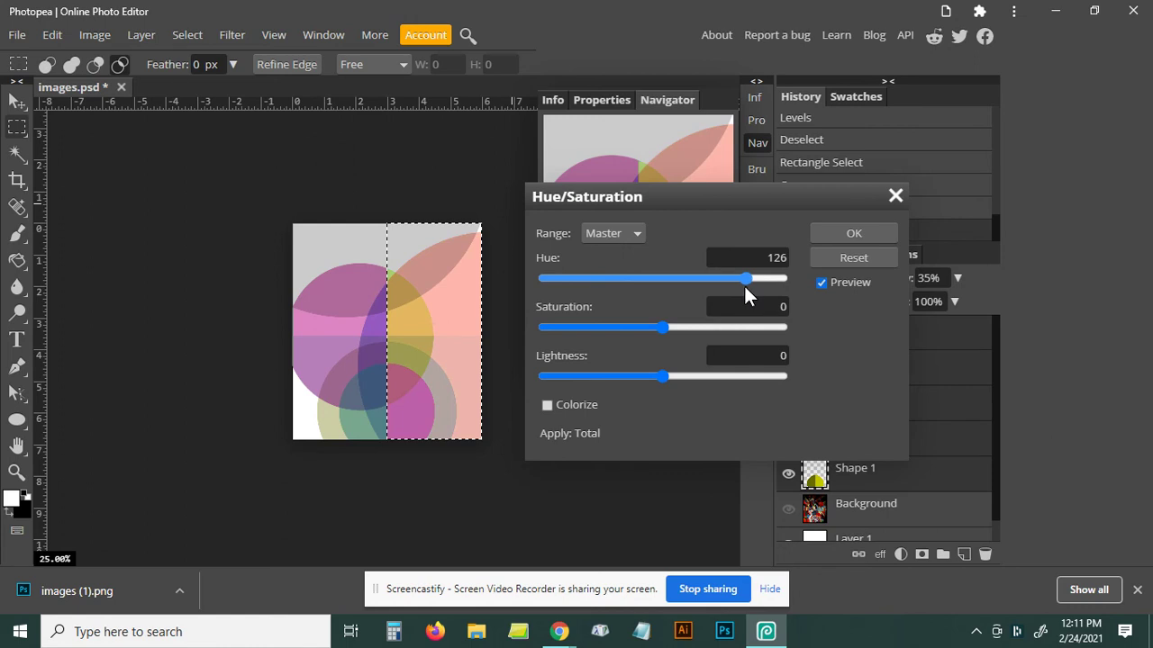
mouse_move(744, 286)
mouse_down()
mouse_move(541, 287)
mouse_move(625, 298)
mouse_move(700, 289)
mouse_up()
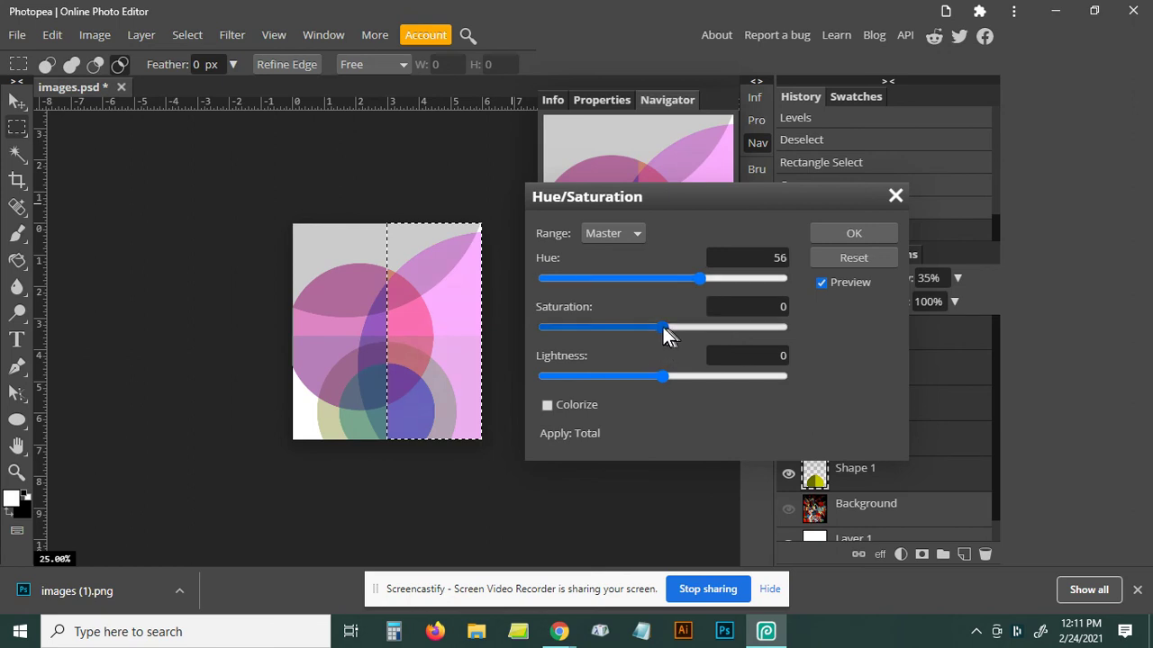
drag(660, 329, 605, 335)
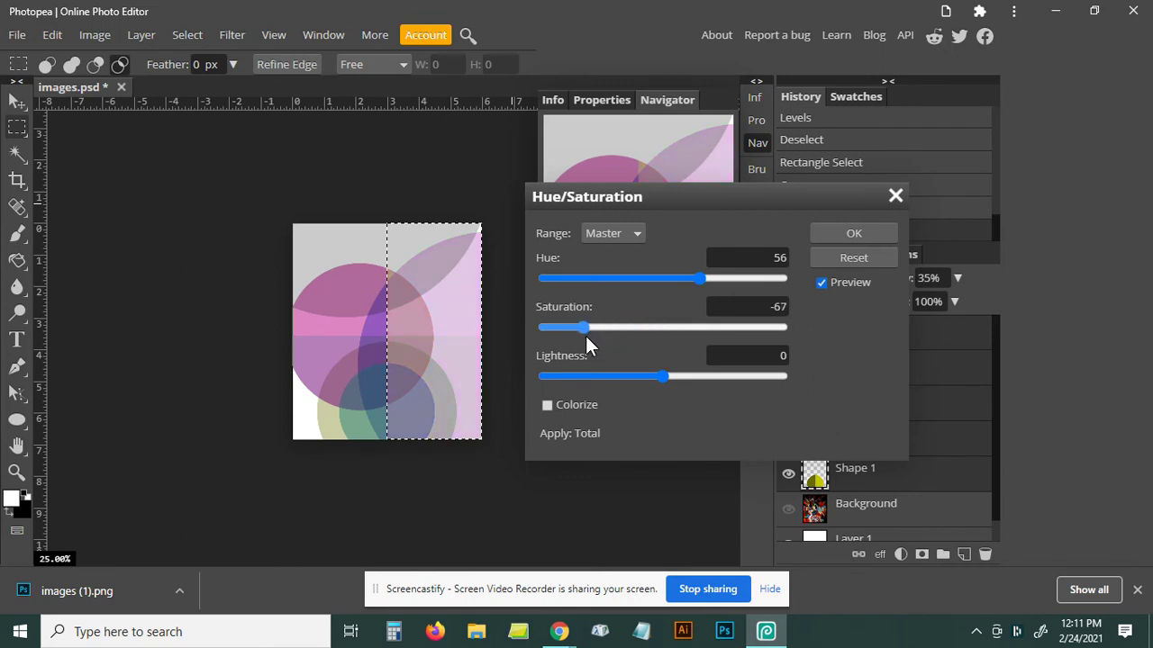
mouse_move(585, 333)
mouse_down()
mouse_move(570, 330)
mouse_move(754, 333)
mouse_move(716, 329)
mouse_up()
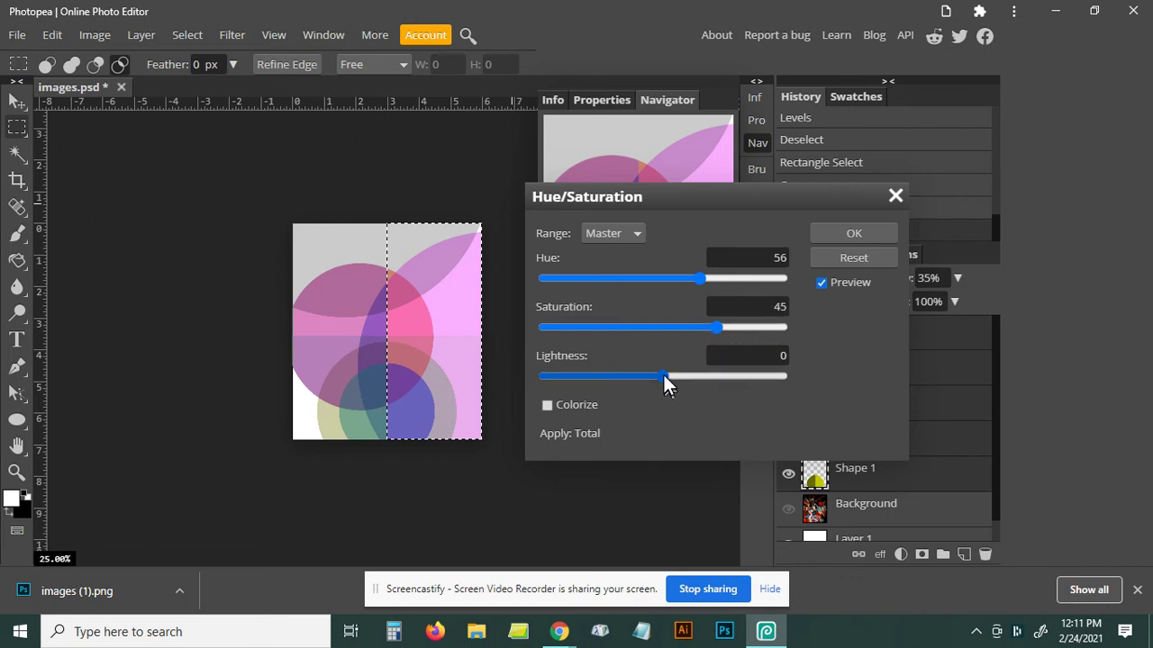
mouse_move(662, 377)
mouse_down()
mouse_move(634, 377)
mouse_move(726, 378)
mouse_move(647, 381)
mouse_up()
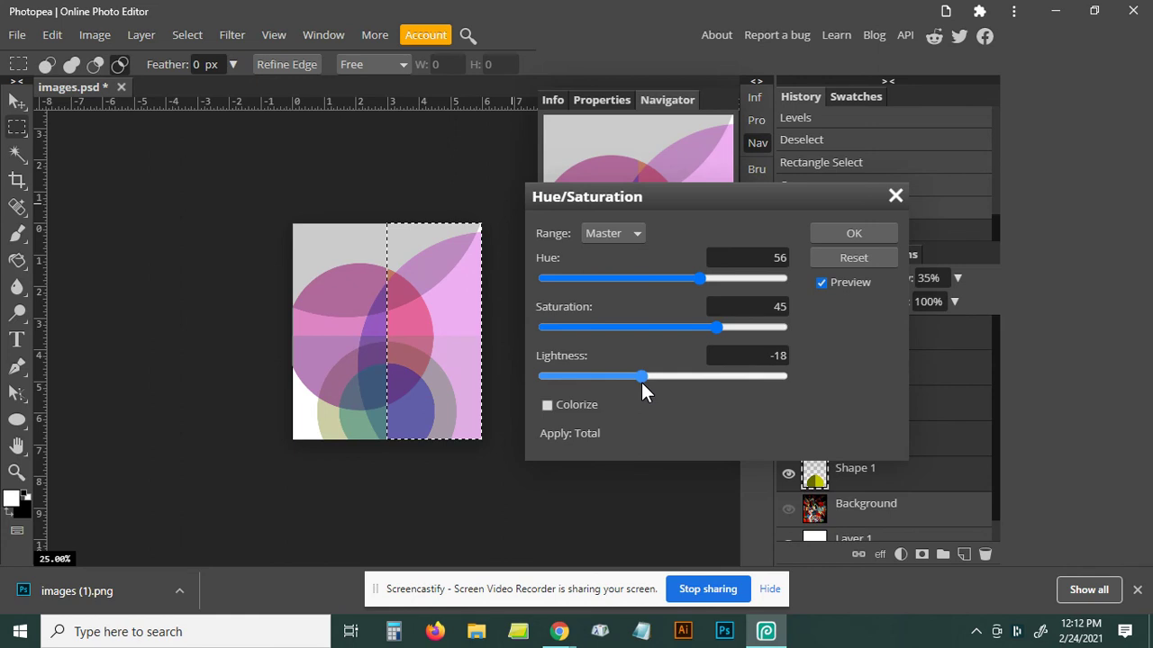
drag(642, 382, 649, 382)
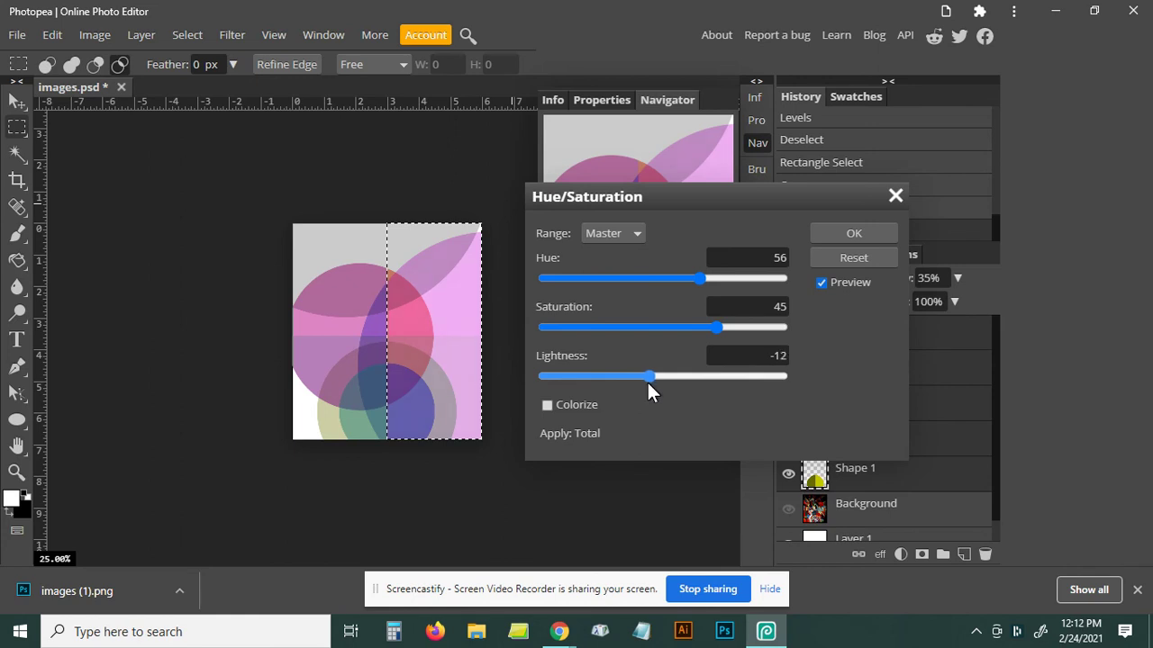
click(854, 234)
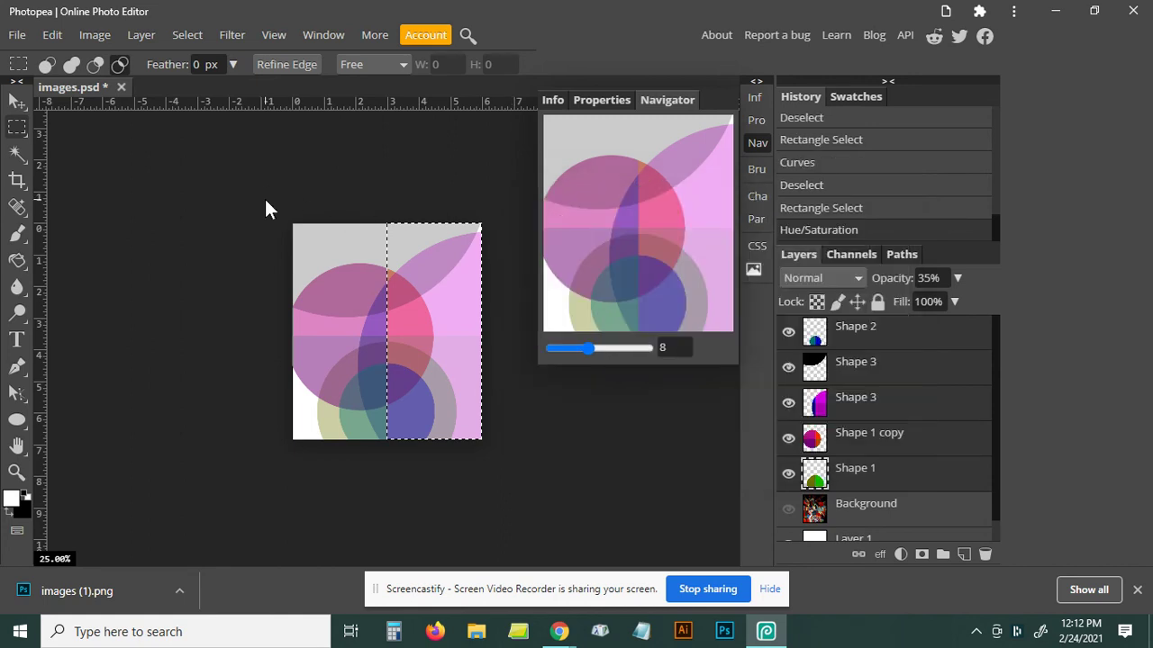
Deselect, compare with the Background photo, and leave the Background layer hidden
key(ctrl+d)
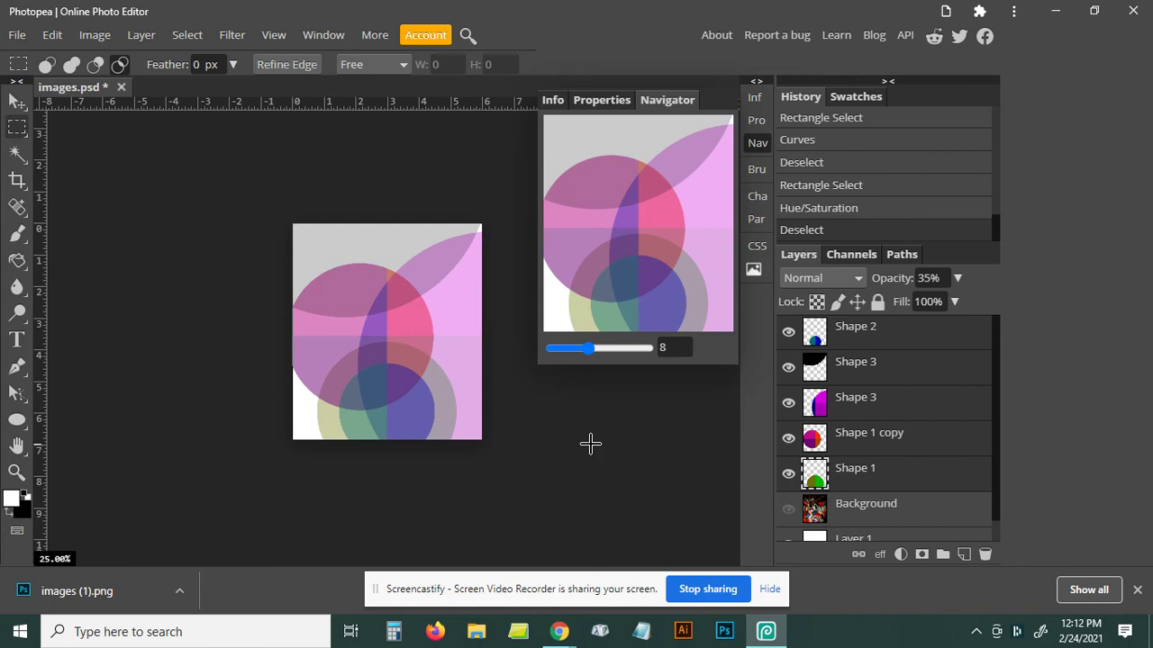
click(788, 510)
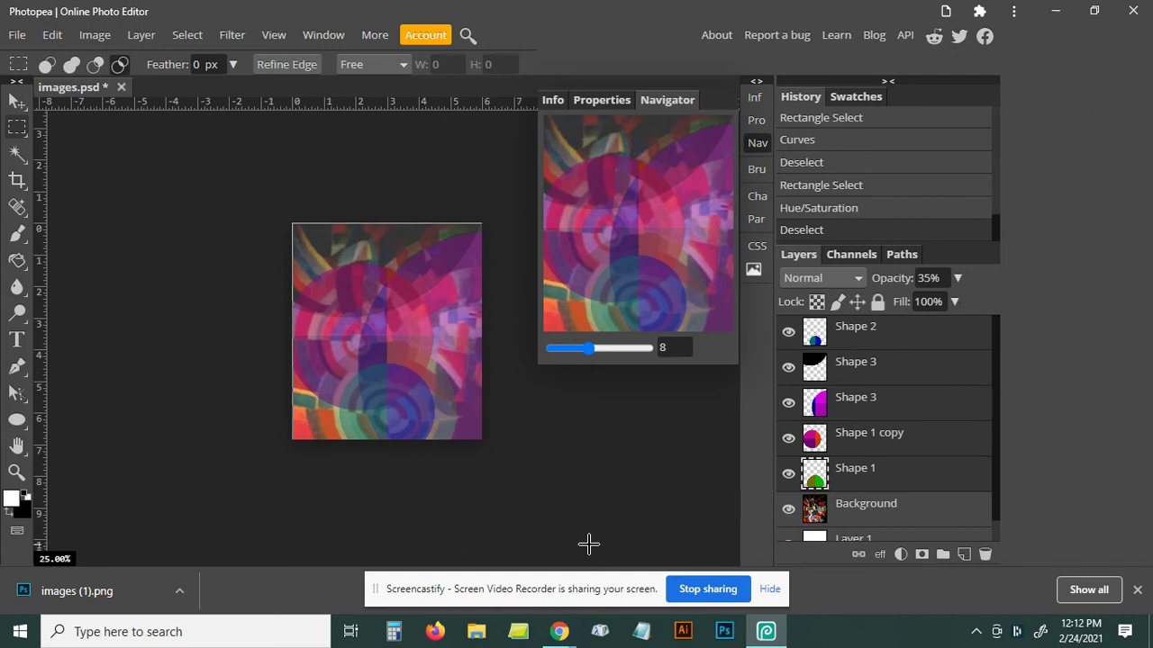
click(788, 510)
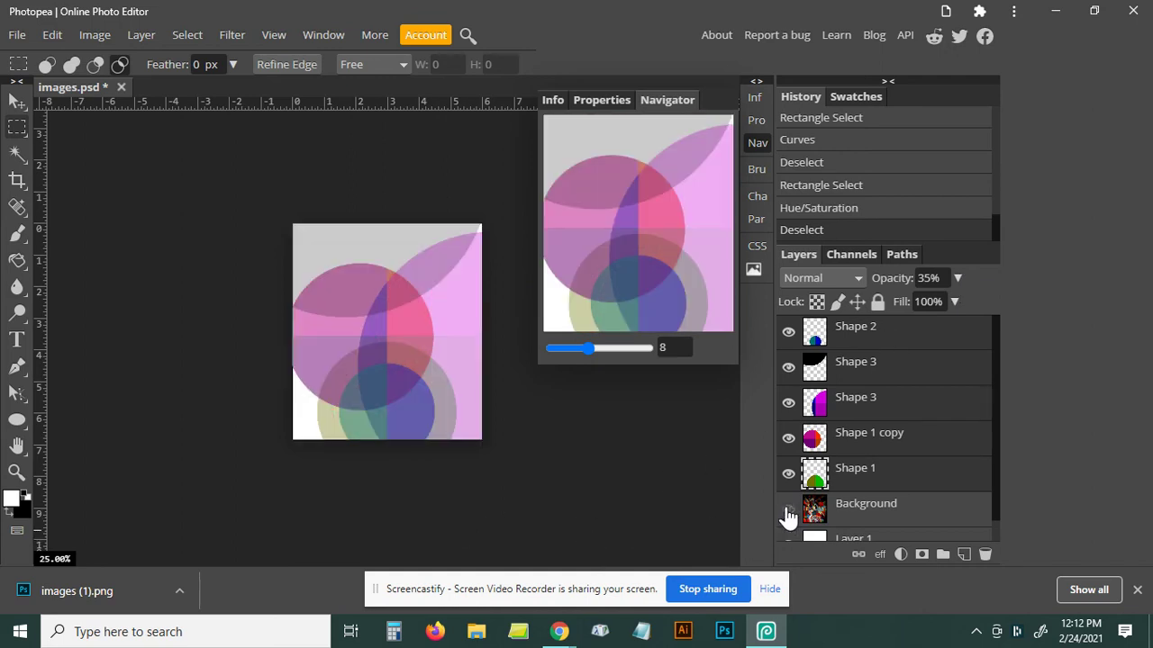
click(788, 511)
click(788, 511)
click(788, 510)
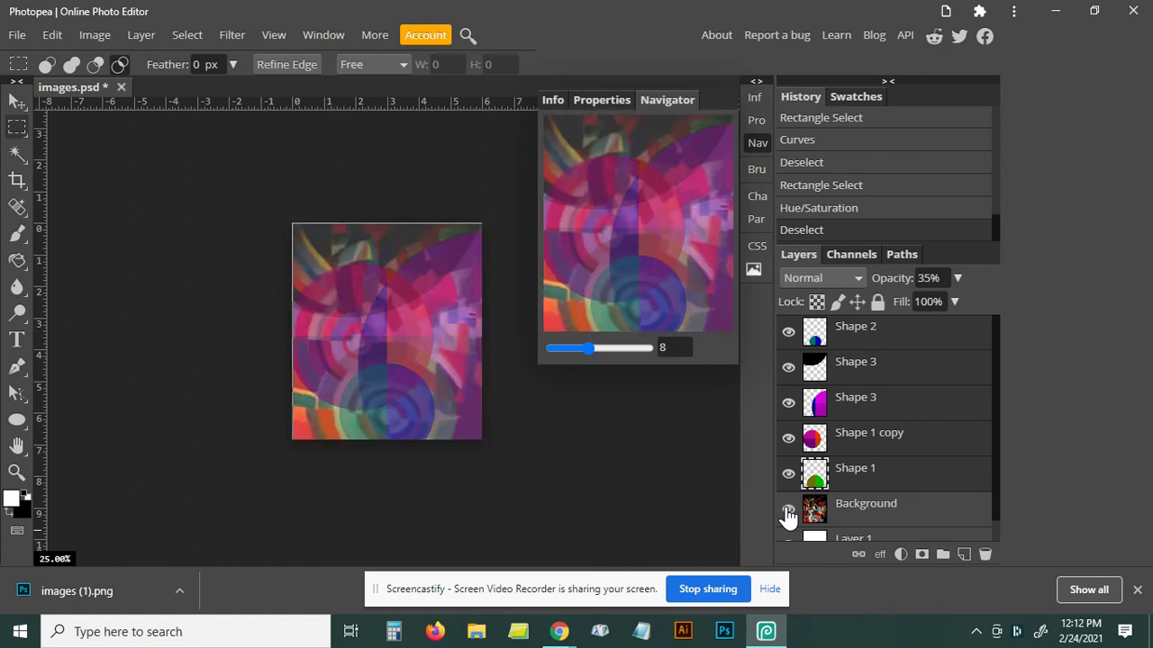
click(788, 510)
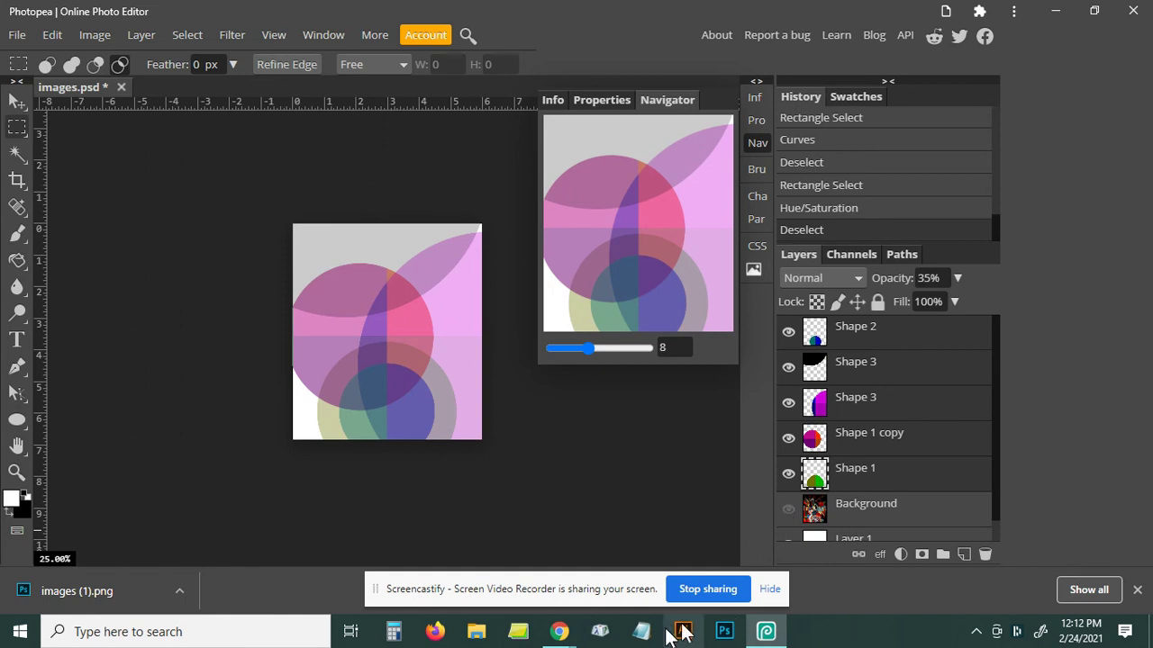
Draw a large yellow-filled ellipse over the artwork's upper left
click(16, 424)
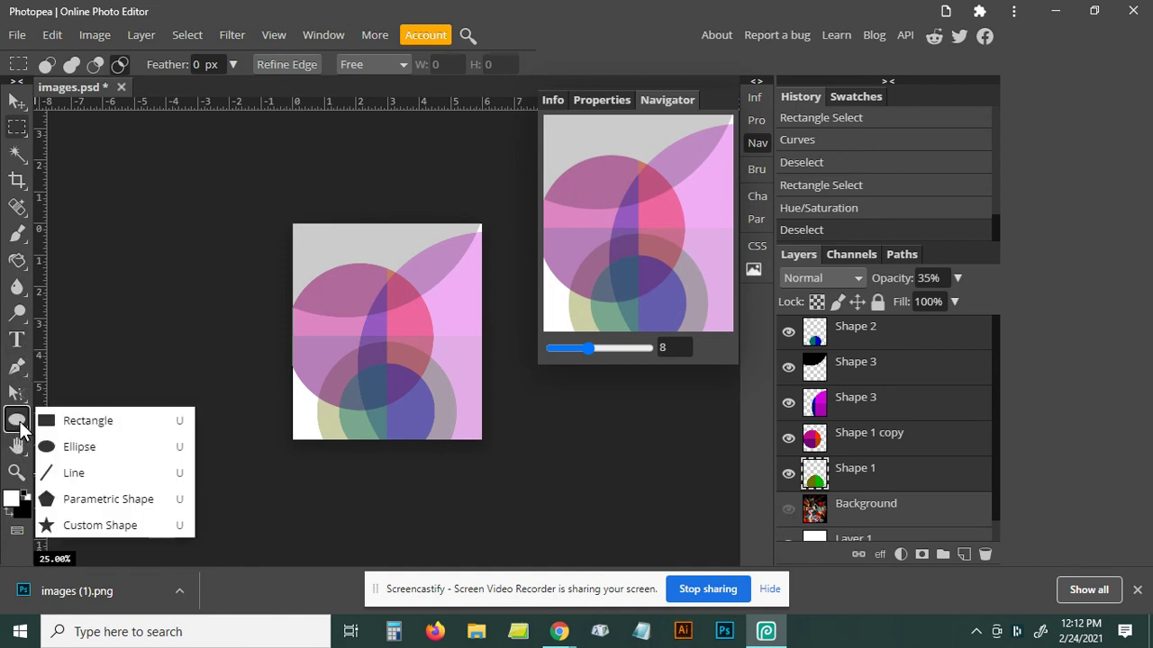
click(90, 445)
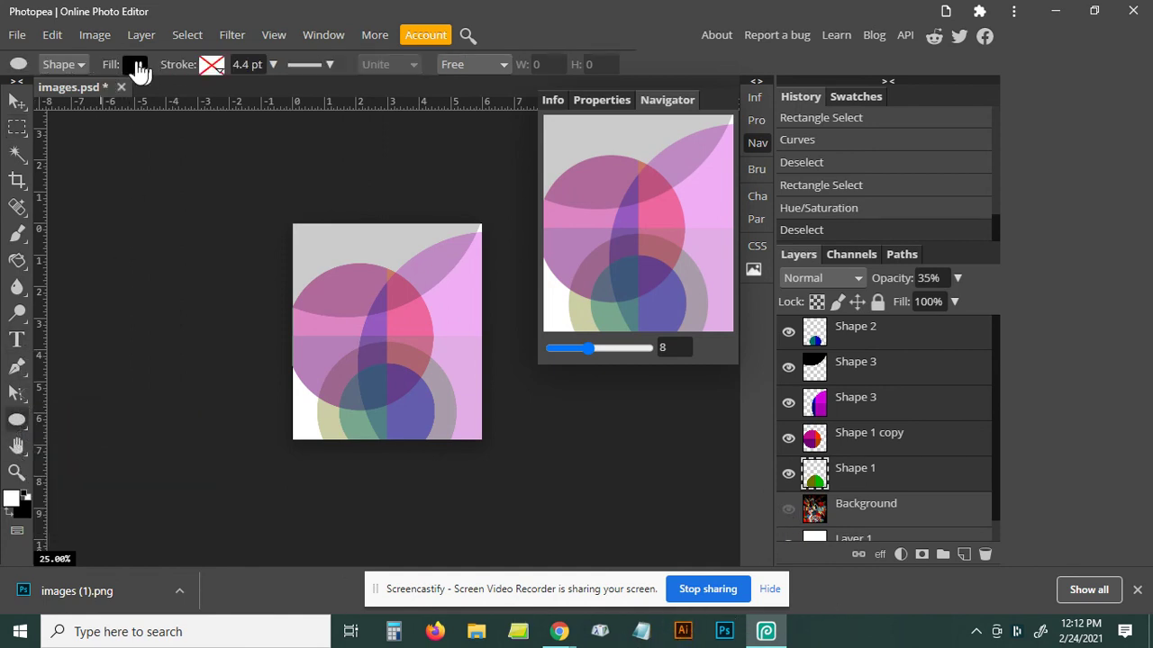
click(134, 66)
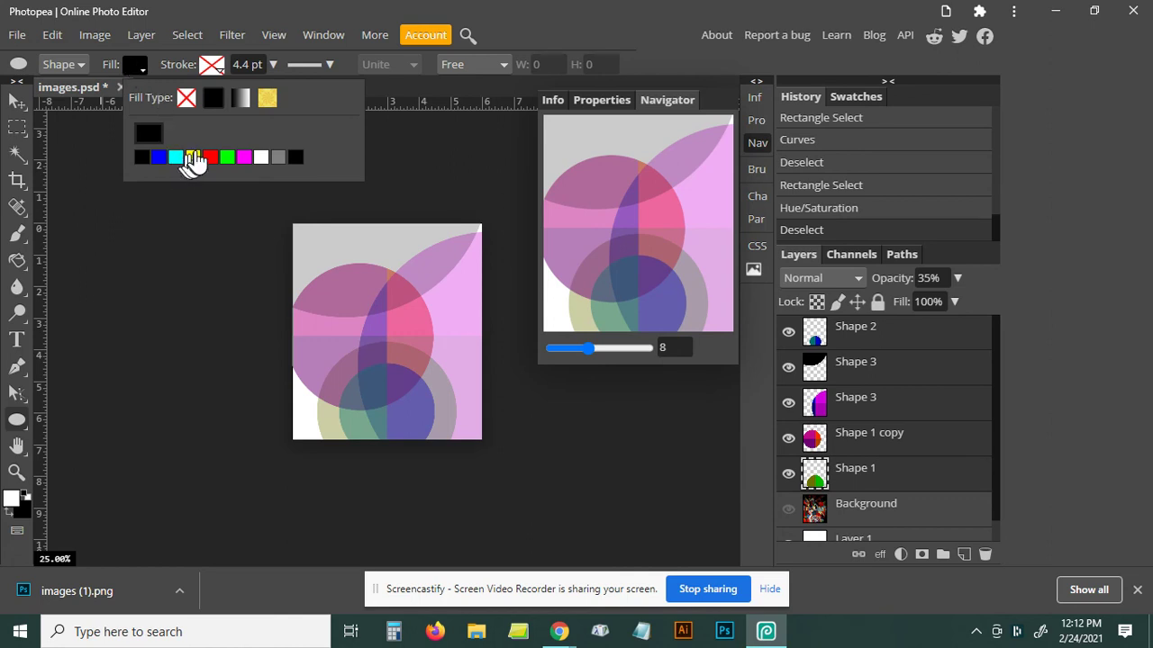
click(193, 158)
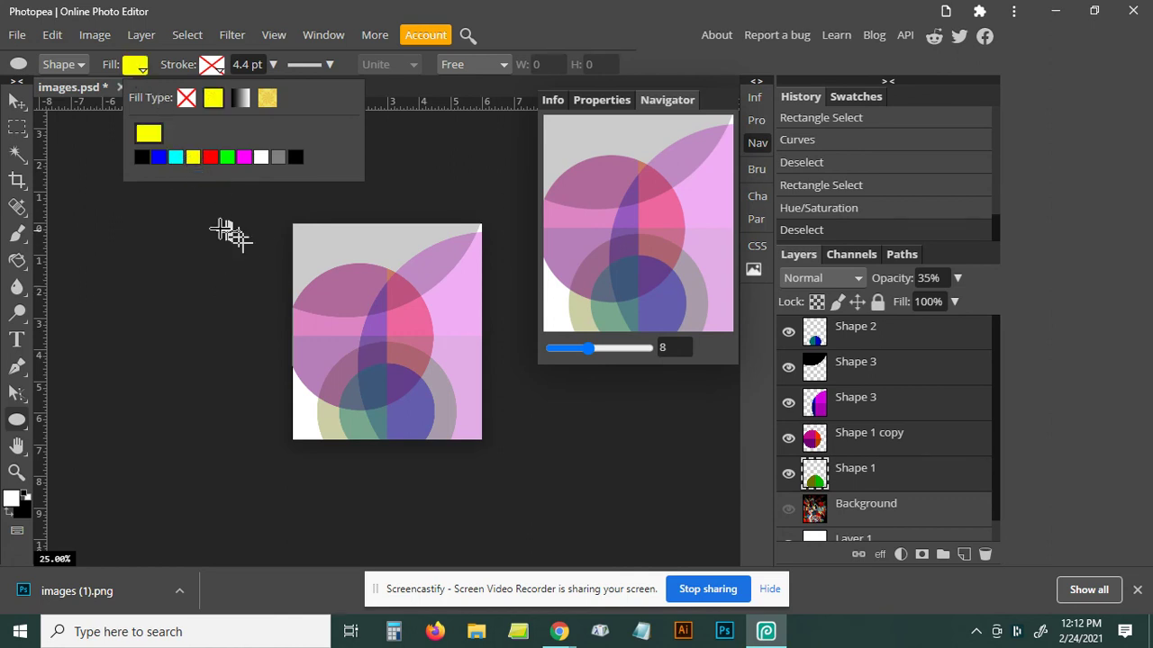
mouse_move(213, 210)
mouse_down()
mouse_move(470, 407)
mouse_move(544, 439)
mouse_up()
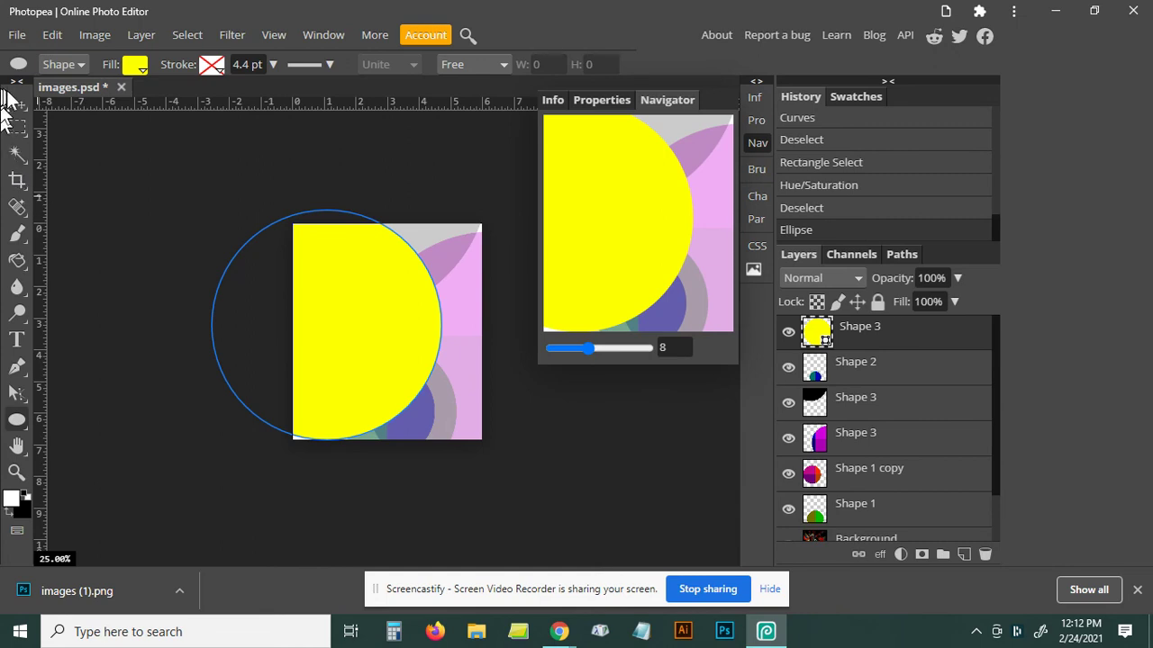
Position the yellow circle, set its layer opacity to 48%, and move it down the stack
click(14, 100)
drag(257, 349, 288, 333)
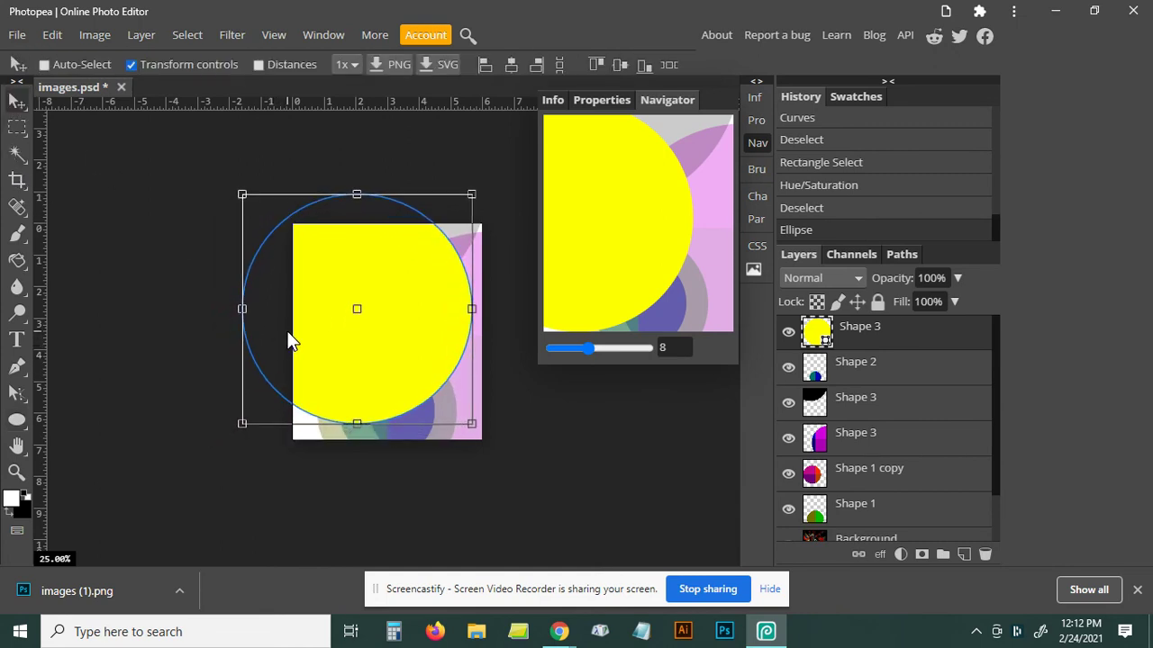
drag(287, 334, 288, 330)
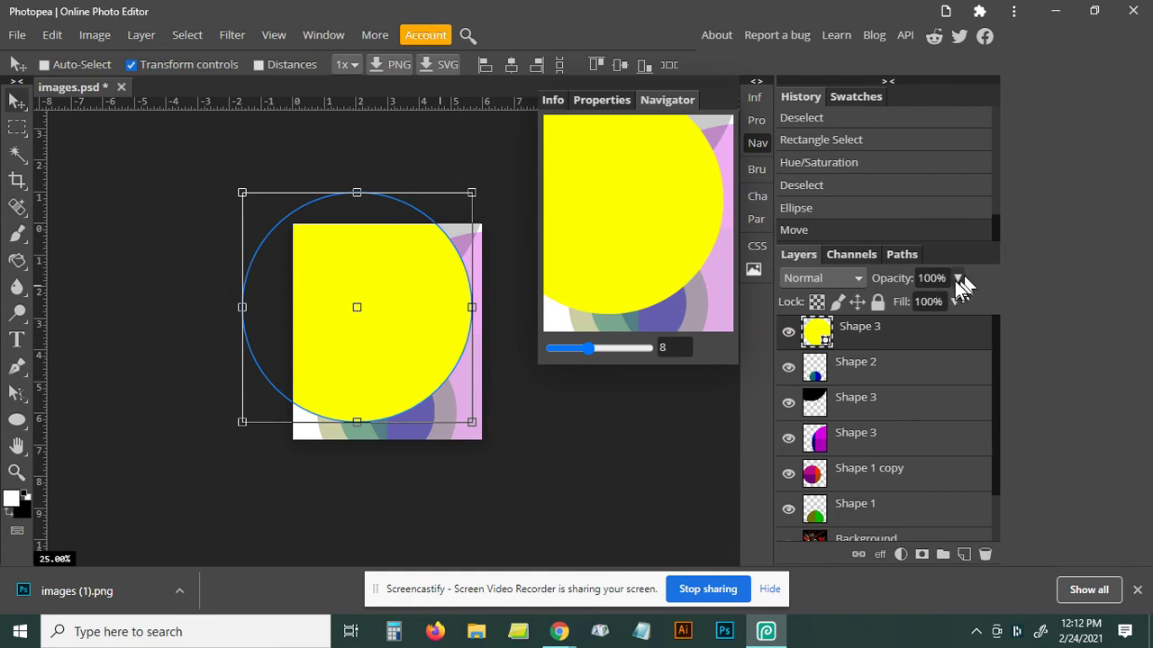
click(957, 278)
drag(928, 304, 912, 304)
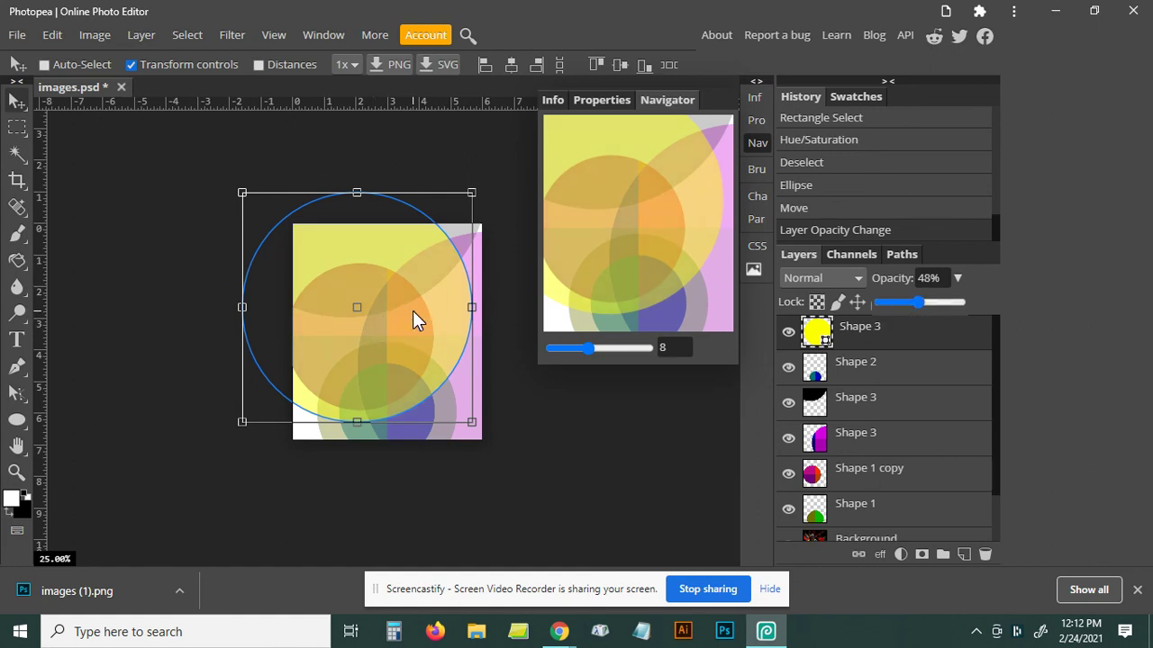
drag(413, 311, 413, 314)
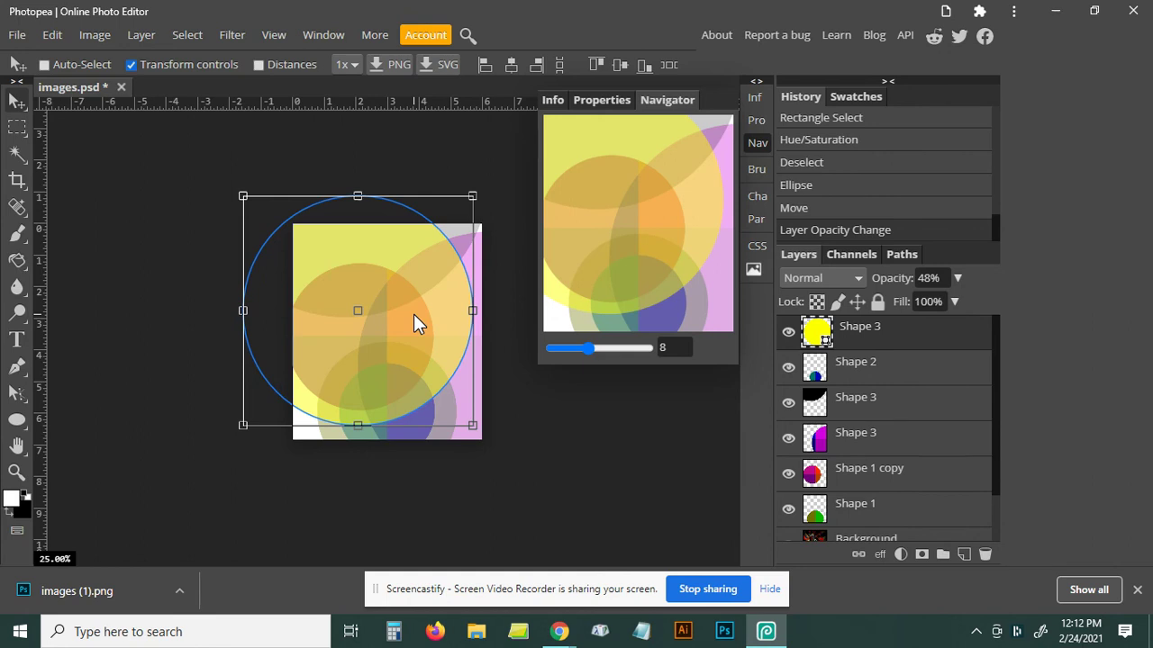
mouse_move(906, 329)
mouse_down()
mouse_move(915, 508)
mouse_move(908, 432)
mouse_up()
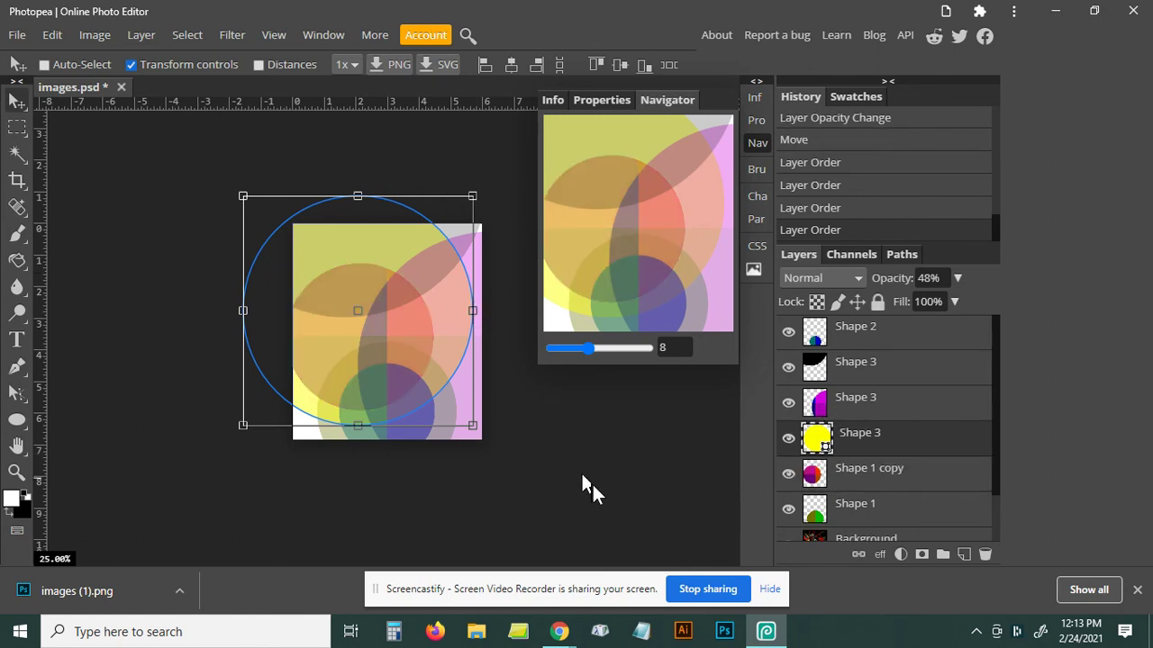
Confirm the yellow circle now sits just above Shape 1 copy, beneath the pink and purple shapes
scroll(643, 469, down, 1)
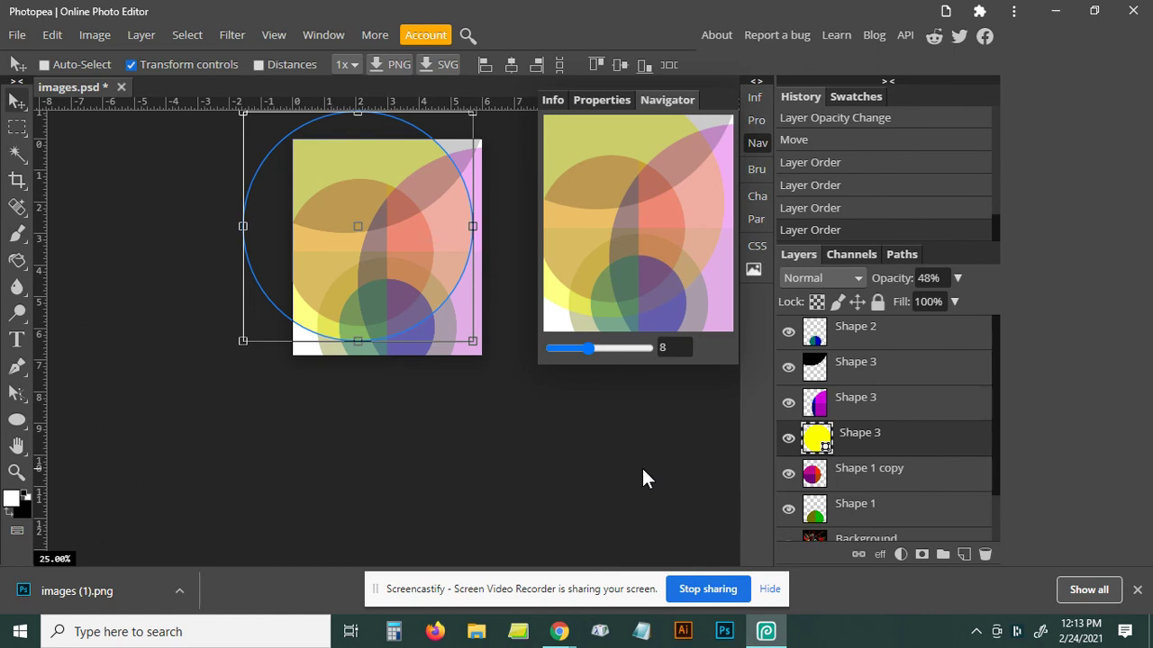
scroll(642, 468, up, 1)
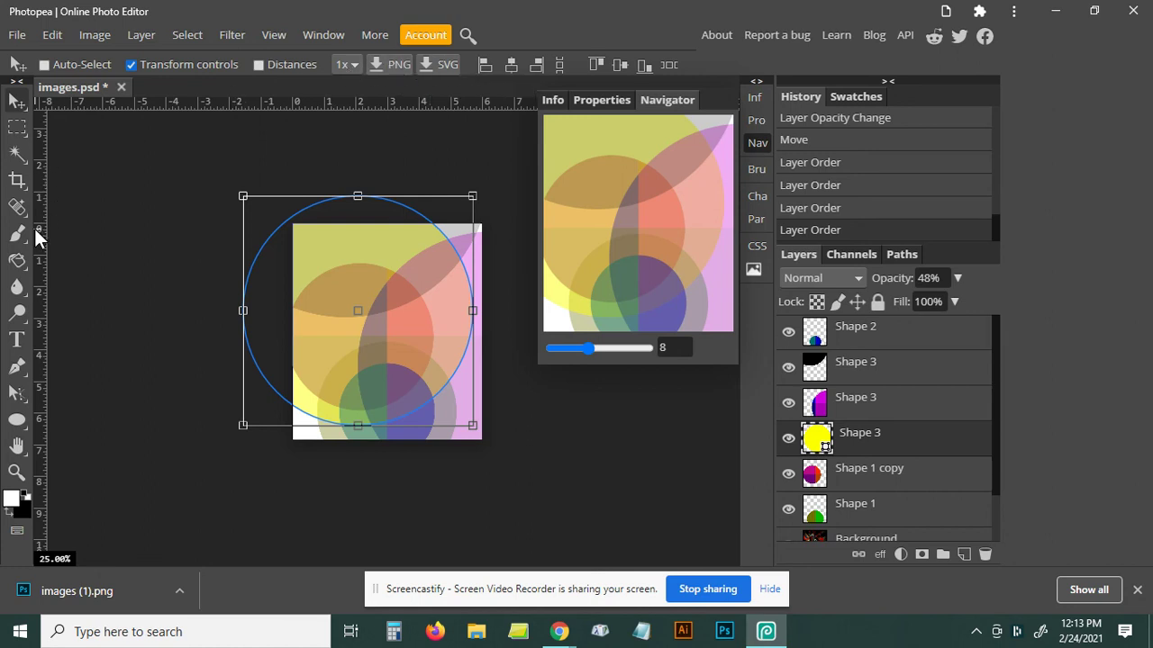
click(17, 35)
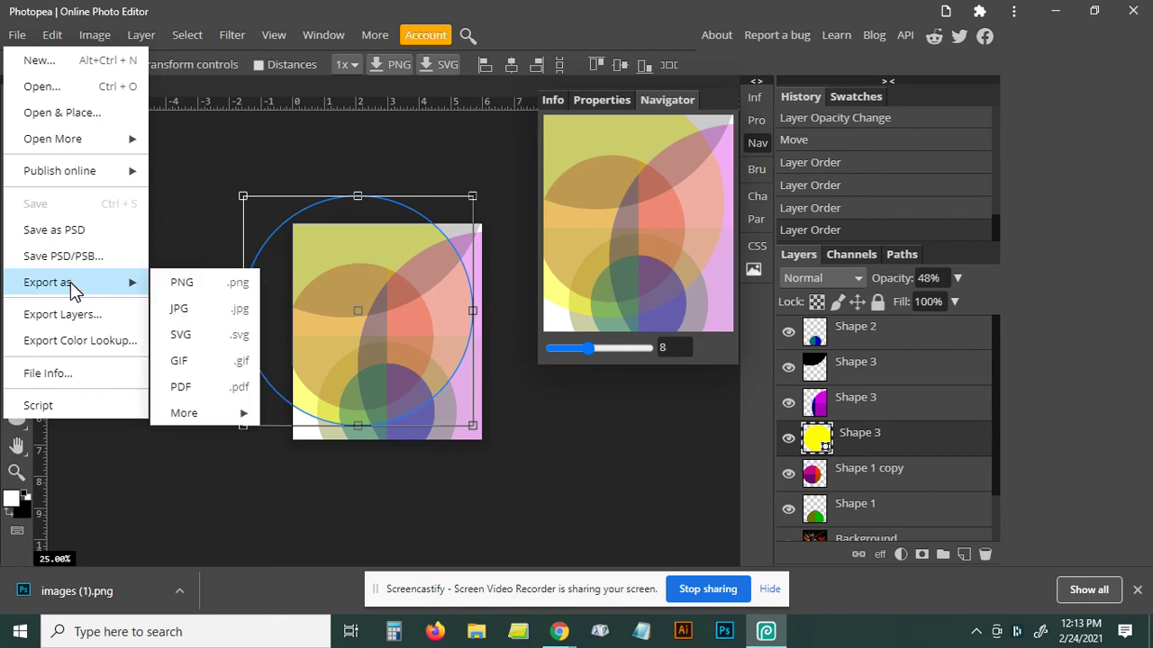
mouse_move(54, 282)
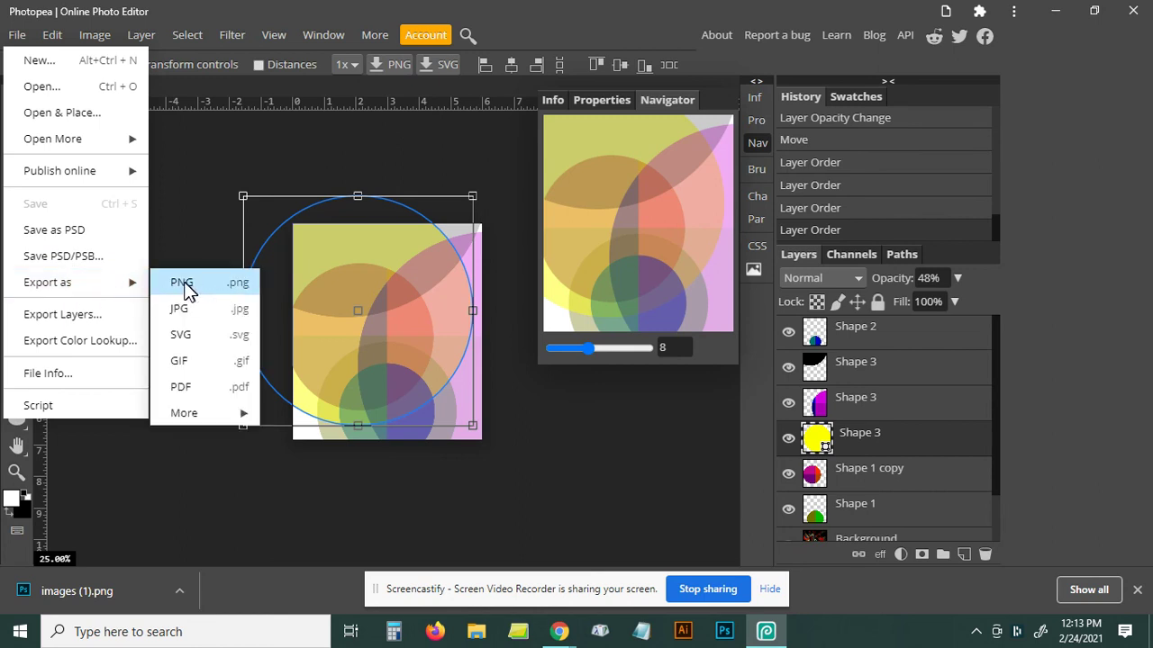
Export the artwork as a 900×1029 PNG, images (2).png, and minimize the browser
click(185, 287)
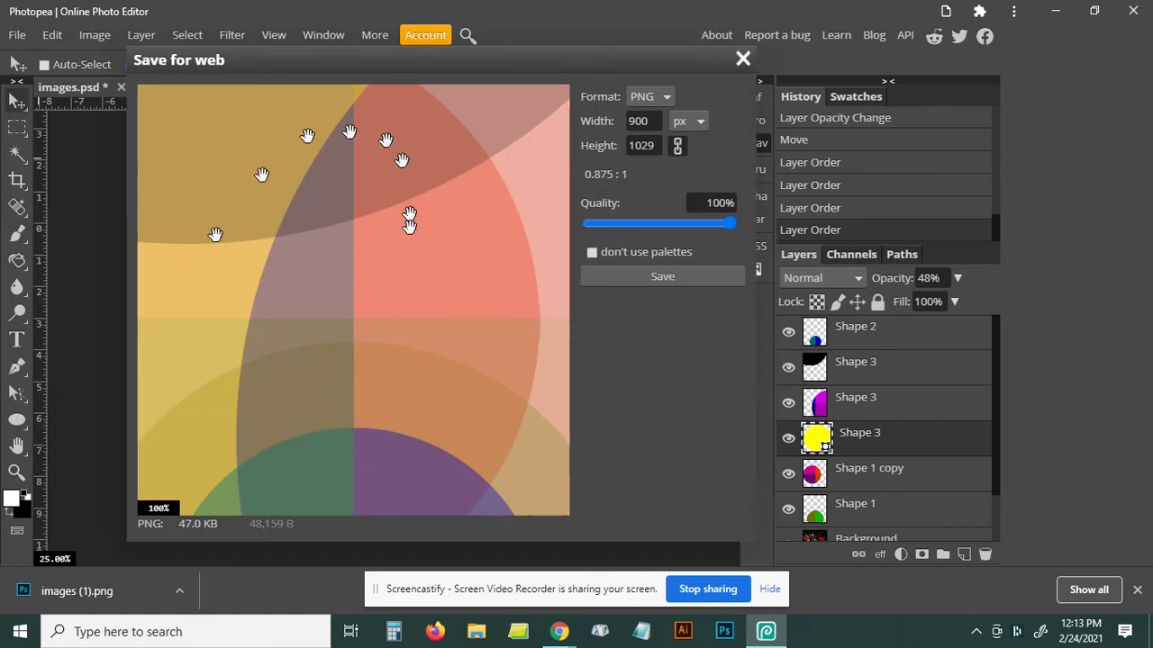
click(689, 275)
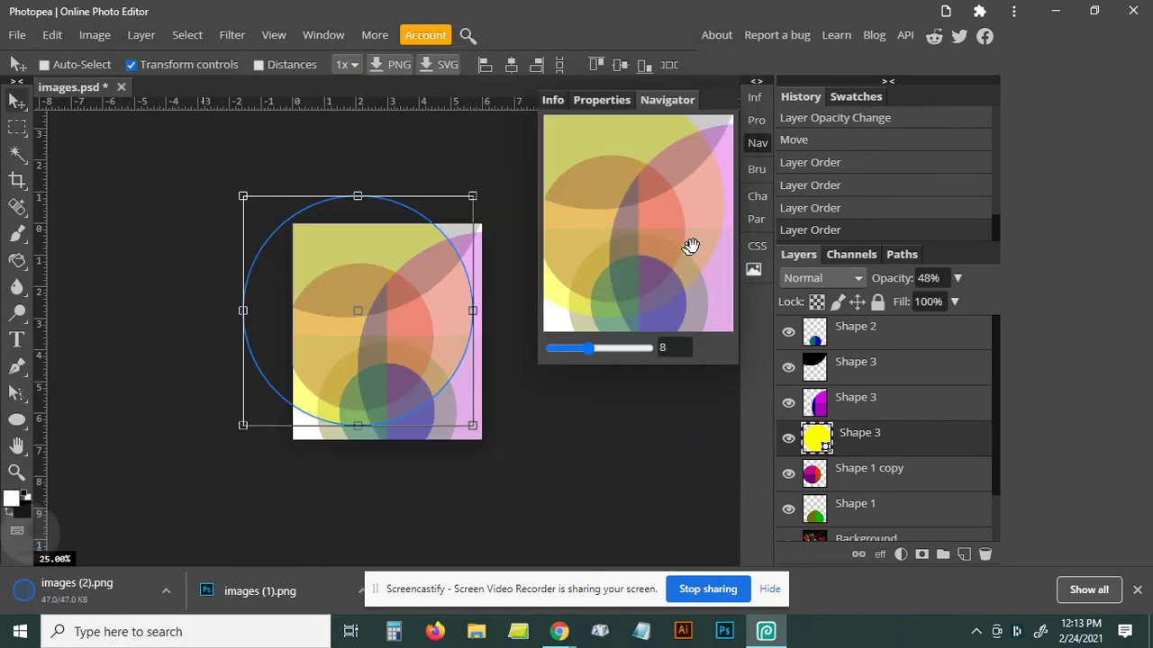
scroll(901, 476, down, 2)
mouse_move(878, 468)
mouse_down()
mouse_move(840, 491)
mouse_move(884, 494)
mouse_up()
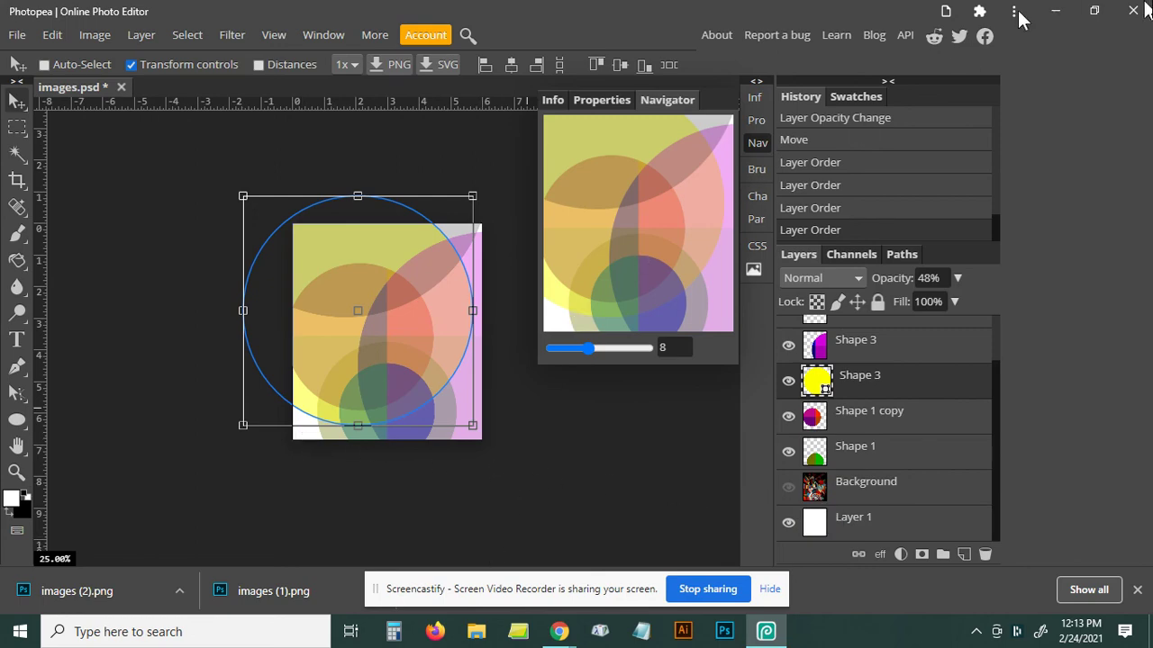
click(1055, 11)
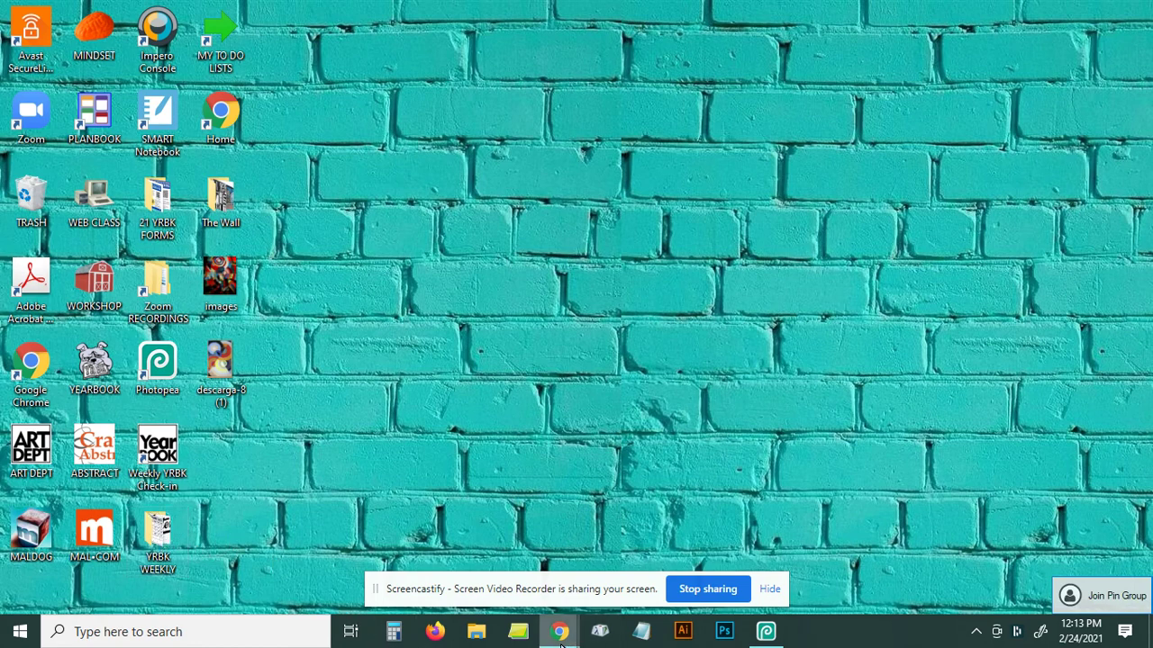
Save the Orphism 1 entry and start a direct upload to the Digital ORPHISMS project
mouse_move(560, 632)
click(464, 590)
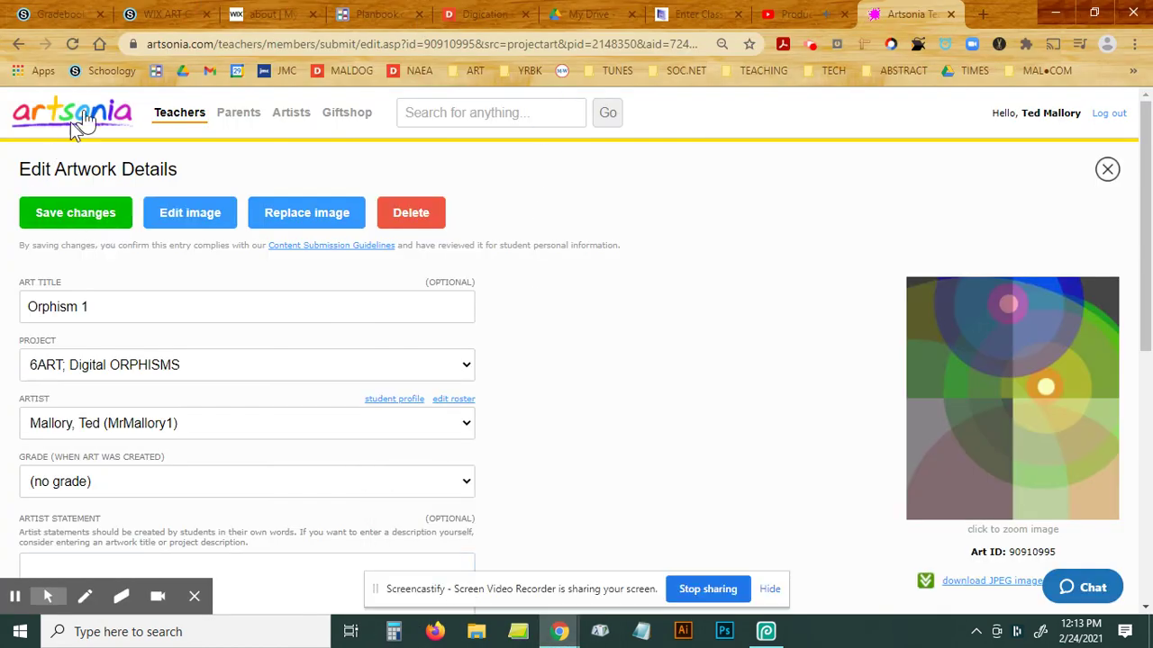
click(75, 216)
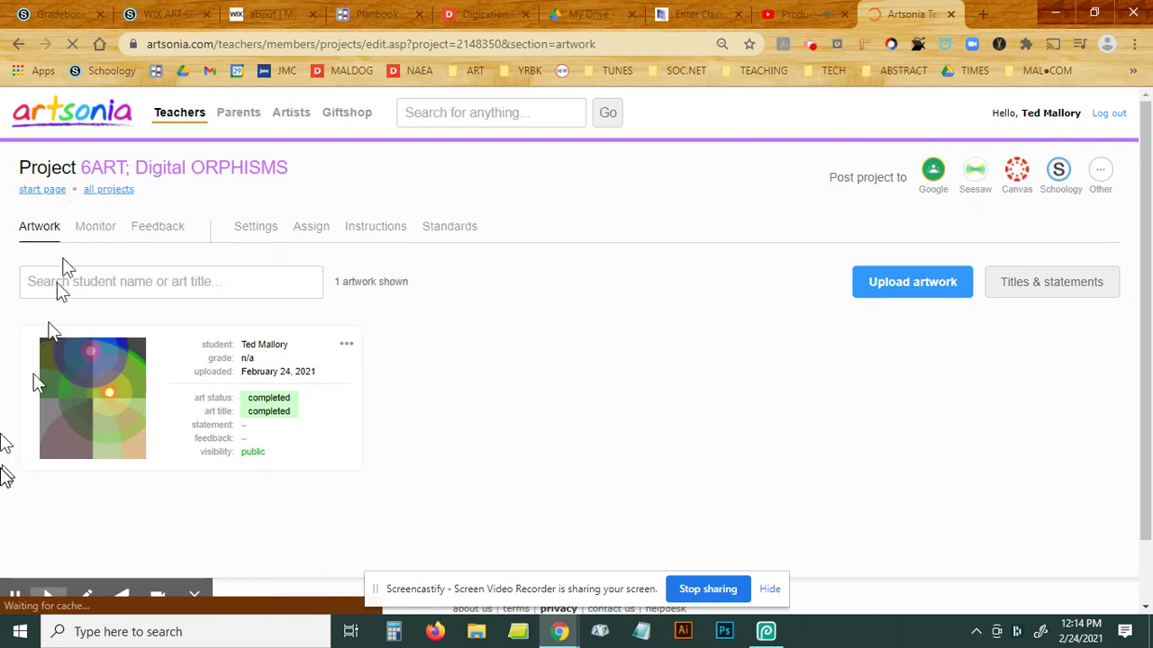
click(916, 287)
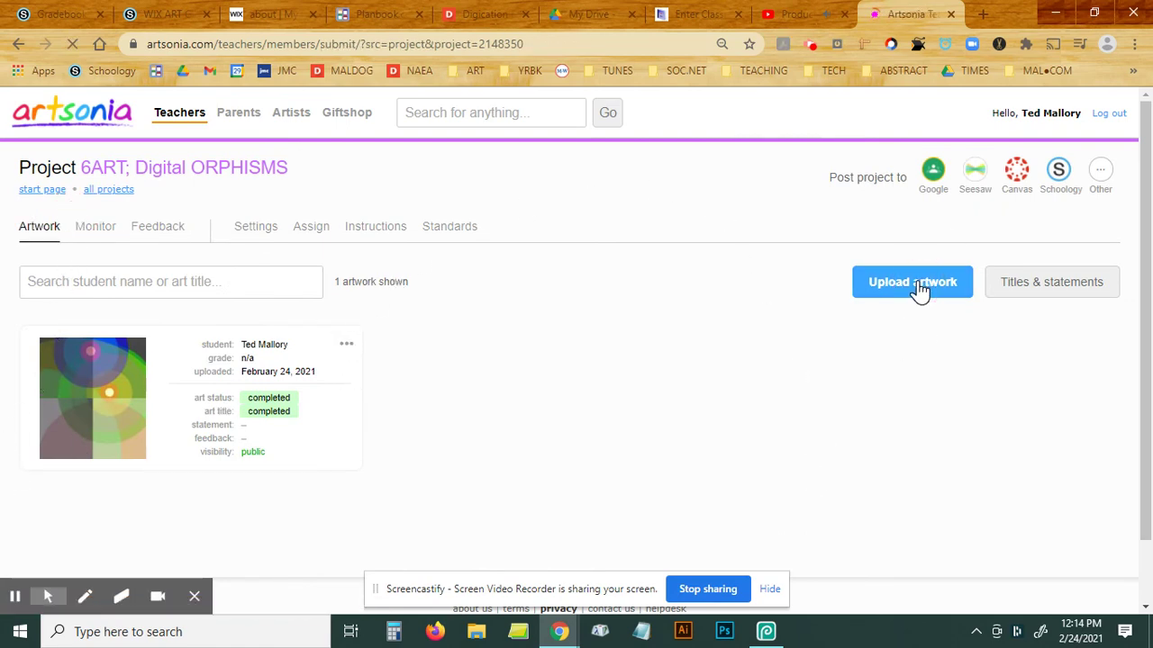
click(811, 442)
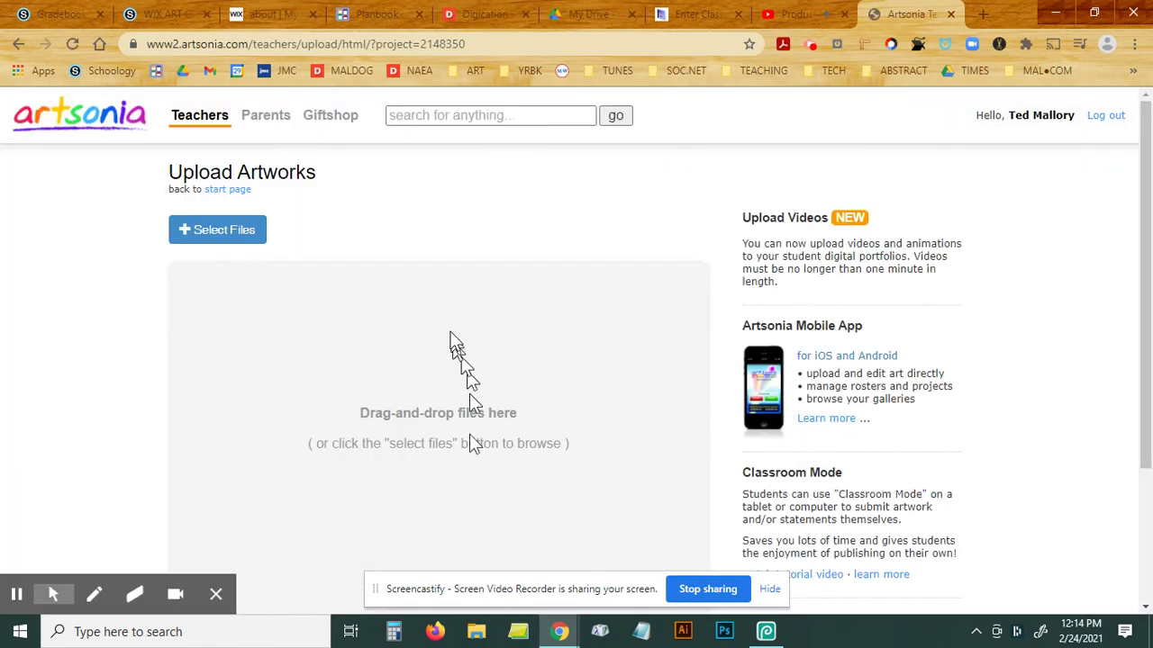
Upload images (2) from Downloads to the Artwork Ready to Publish list
click(213, 236)
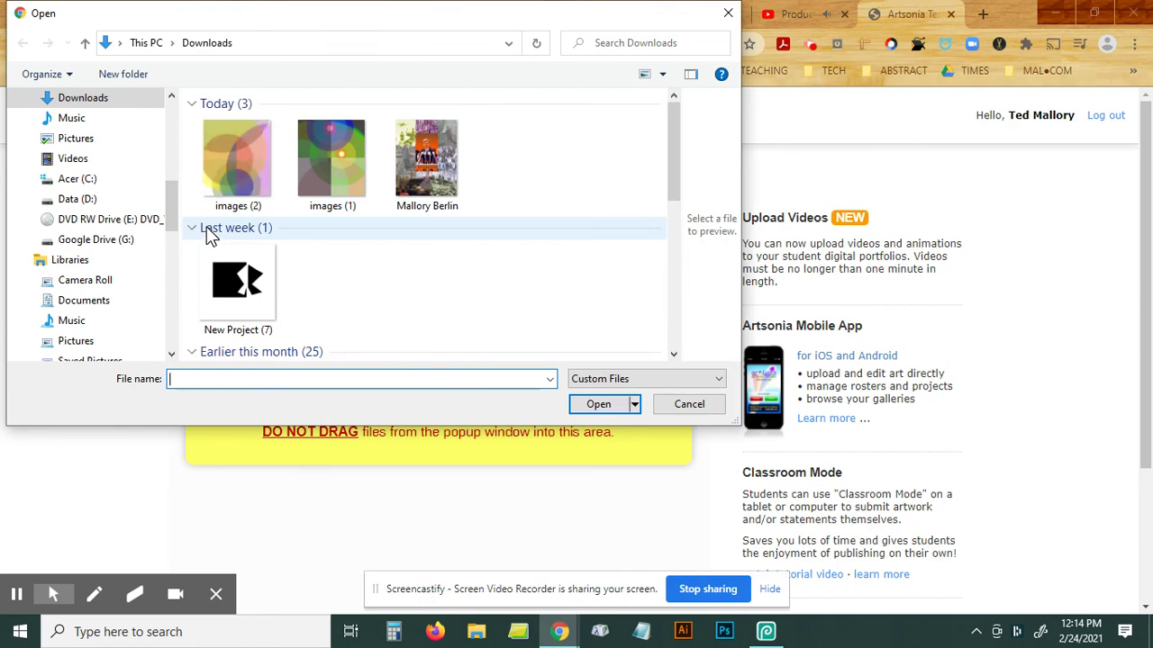
double_click(232, 160)
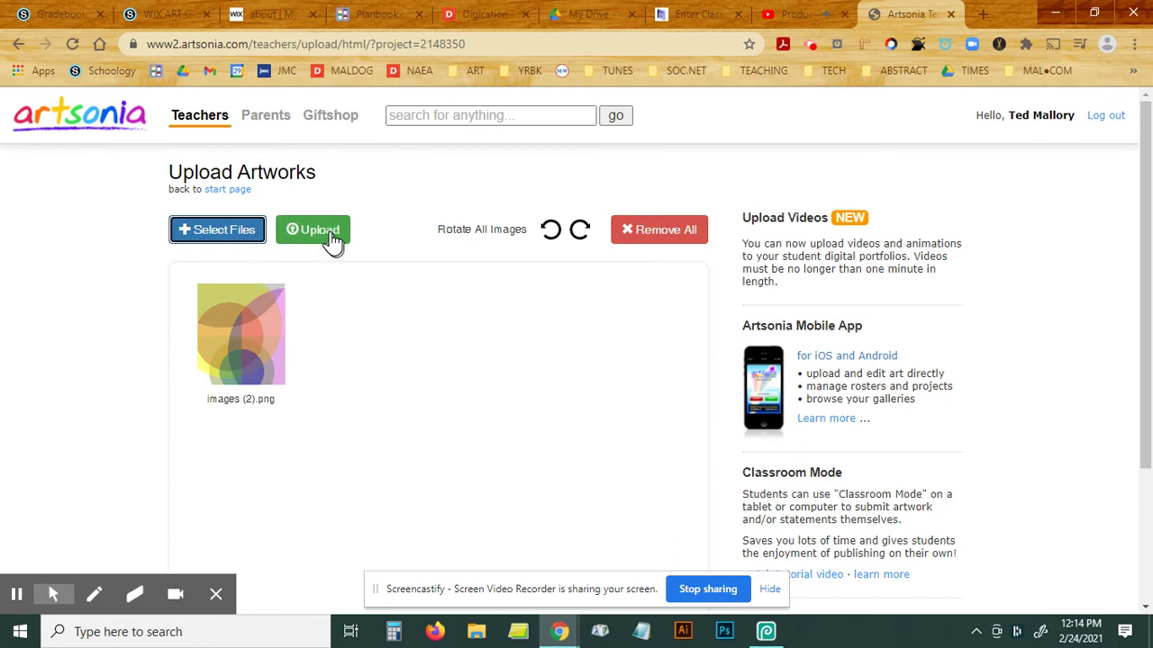
click(332, 236)
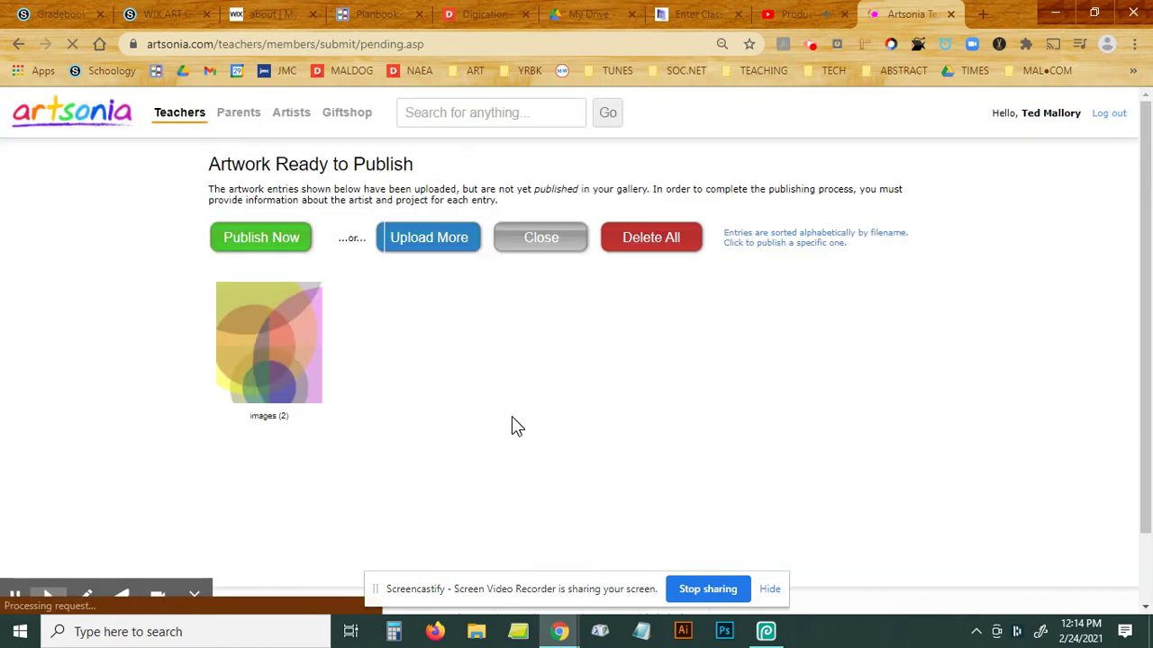
Publish the uploaded picture as 'Orphism II' under your own artist name
click(260, 241)
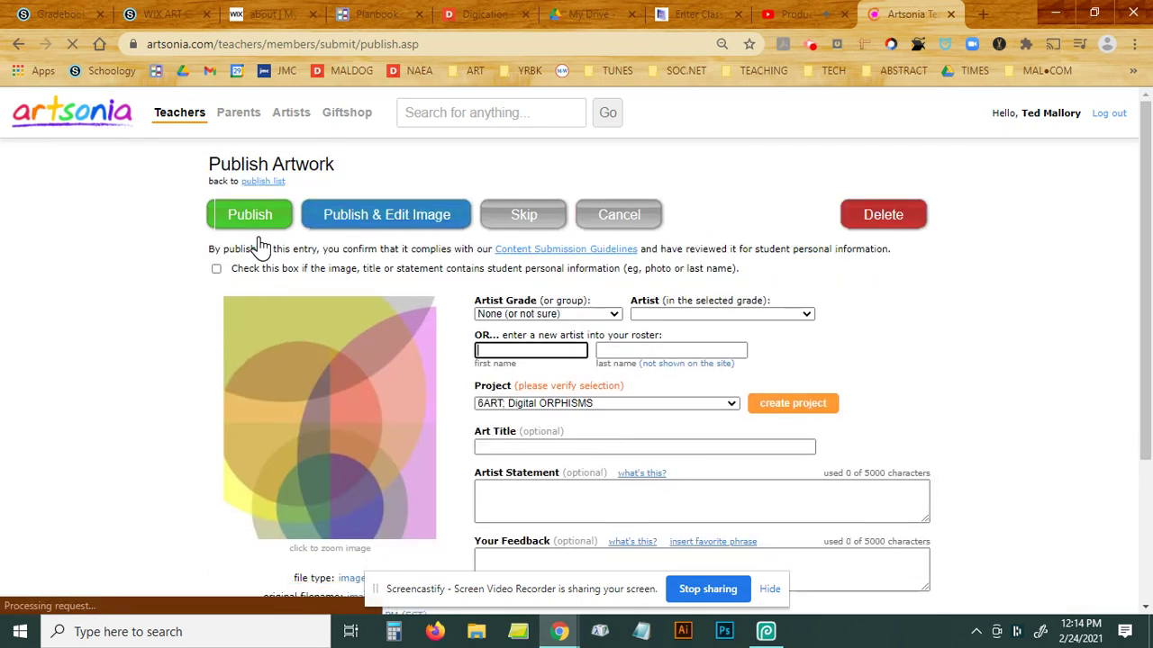
click(684, 315)
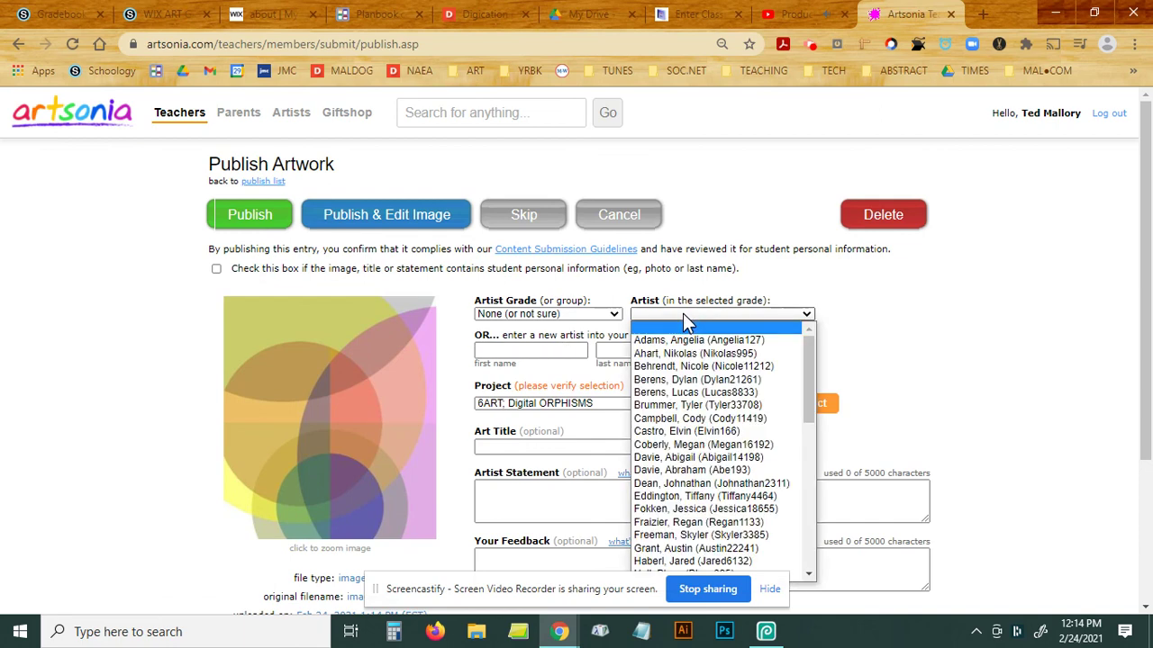
text(mallory, Ted (MrMallory1)
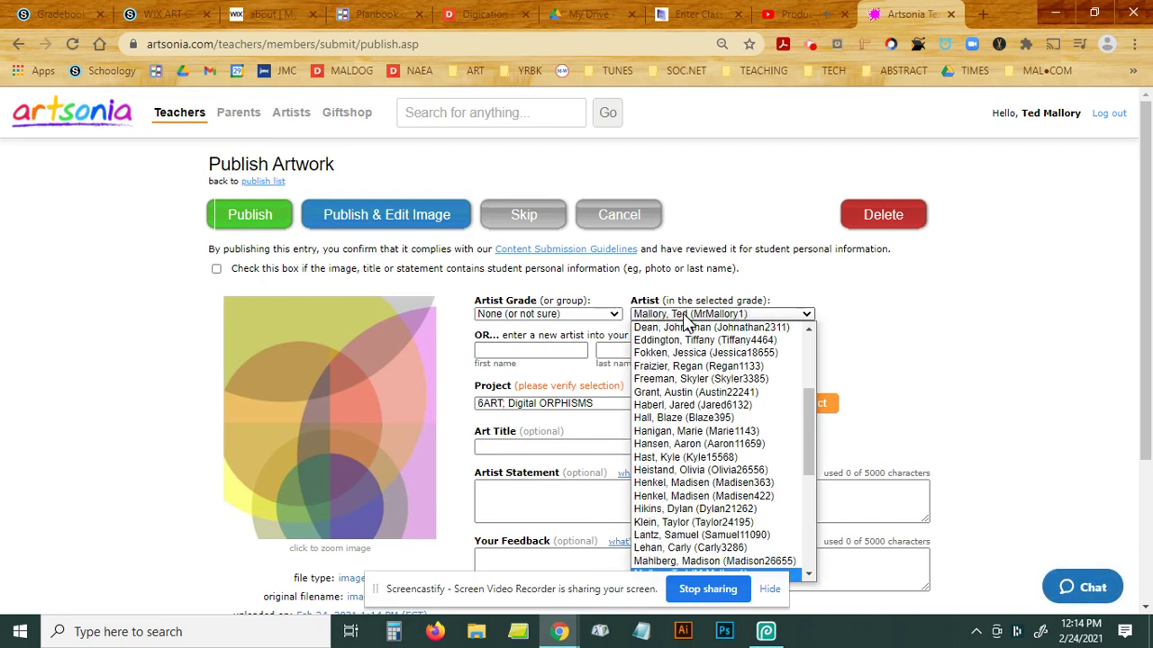
key(Return)
click(511, 445)
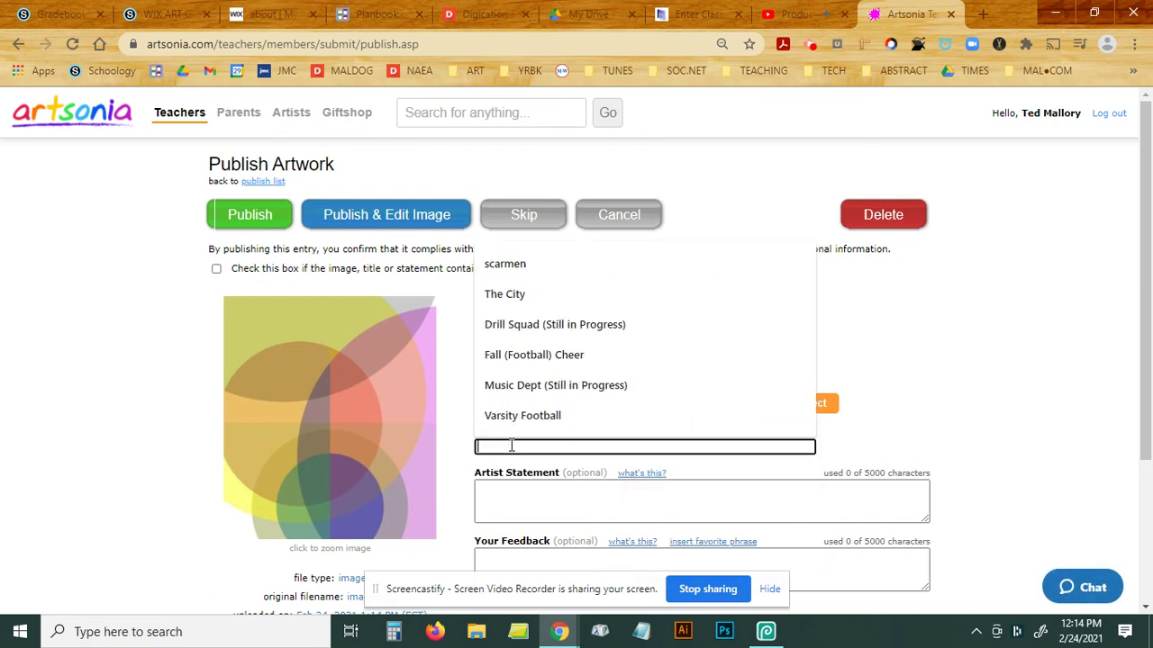
text(Orph)
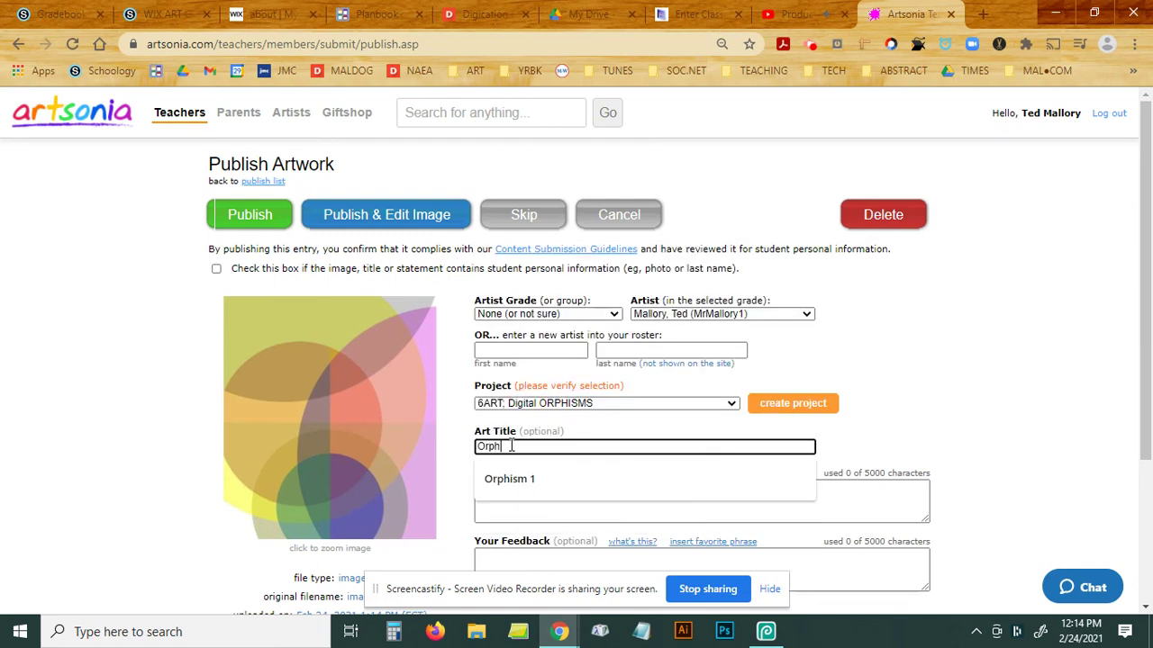
text(ism II)
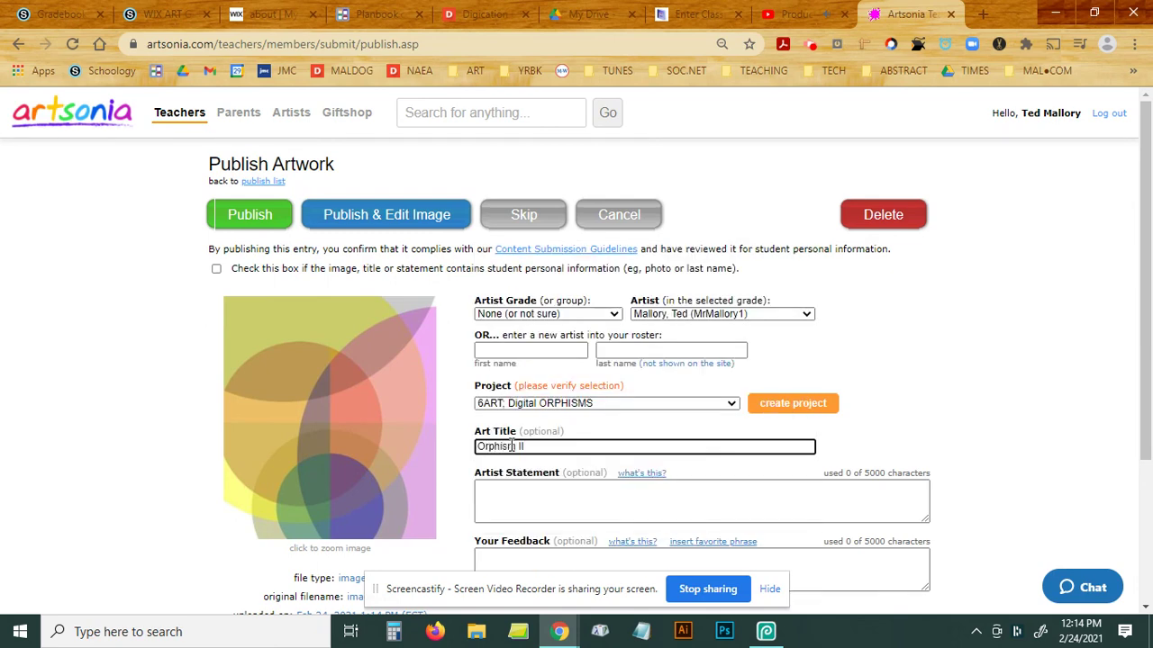
click(253, 220)
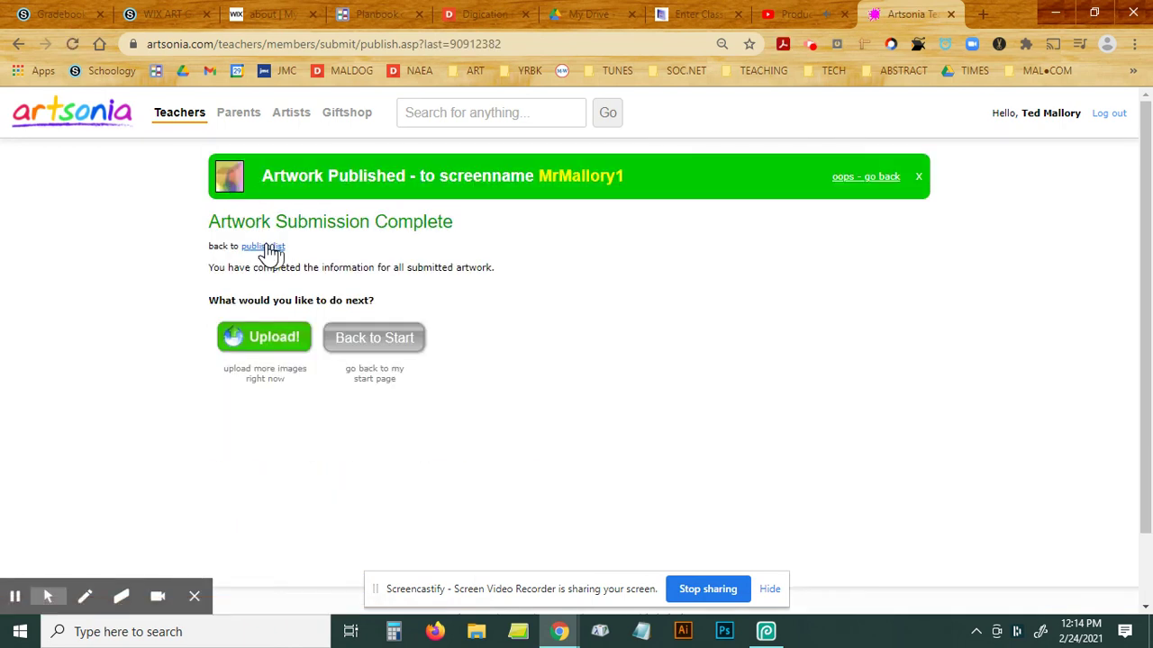
Go through Projects to Digital ORPHISMS and open the Orphism II artwork's details
click(271, 250)
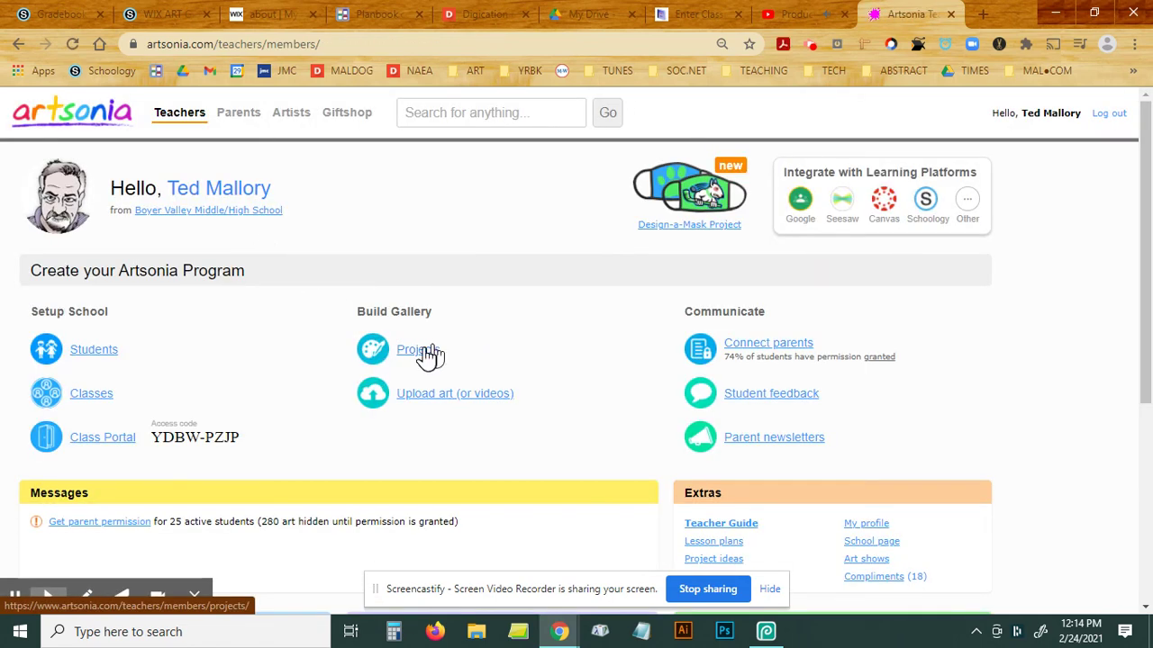
click(428, 353)
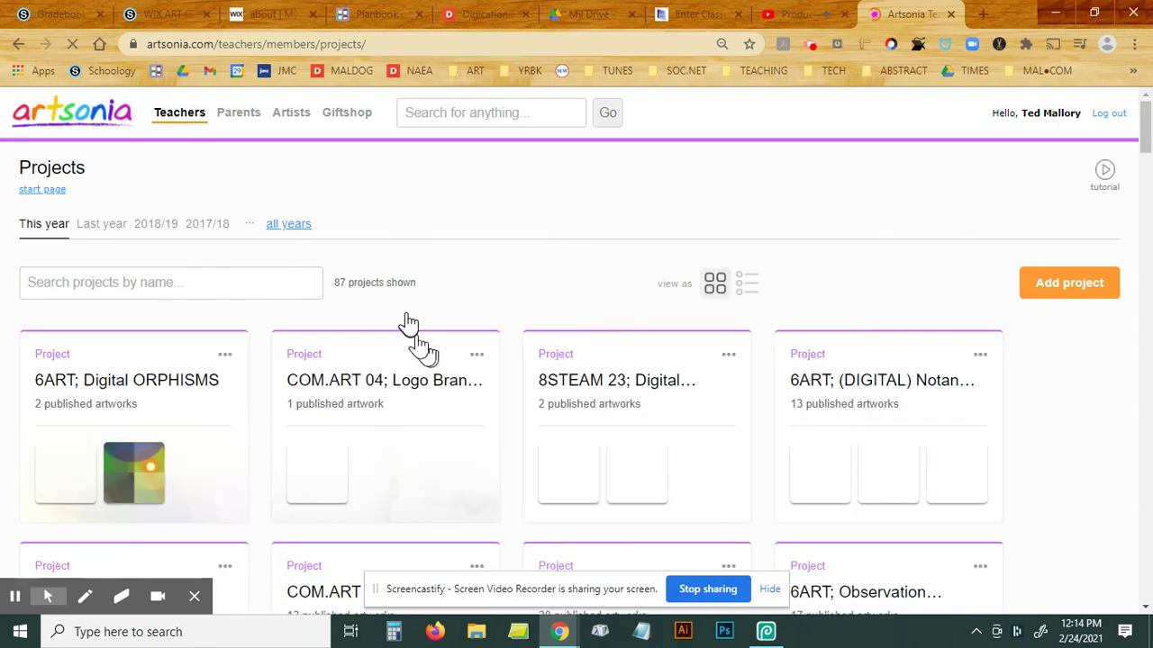
click(187, 473)
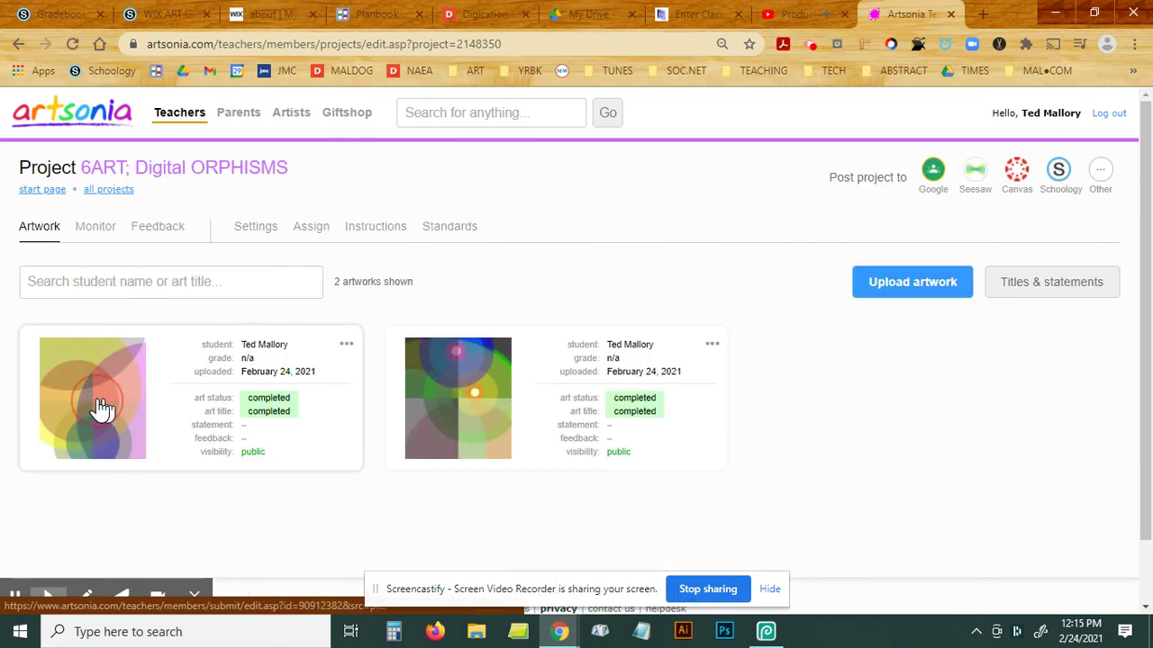
click(95, 404)
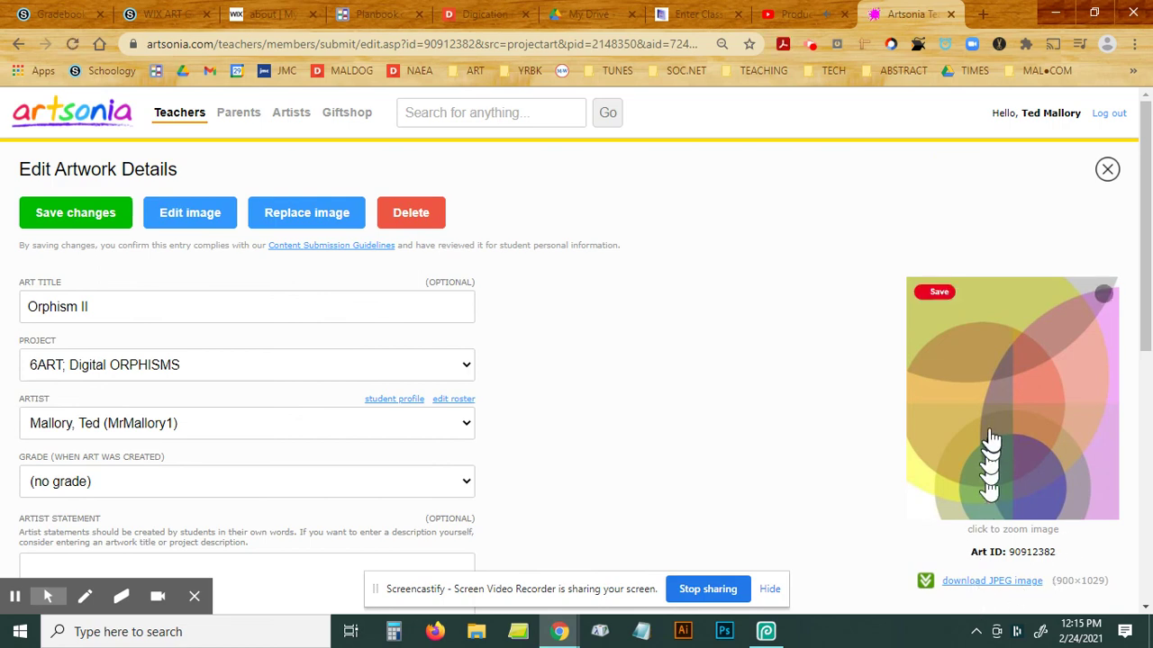
right_click(1000, 401)
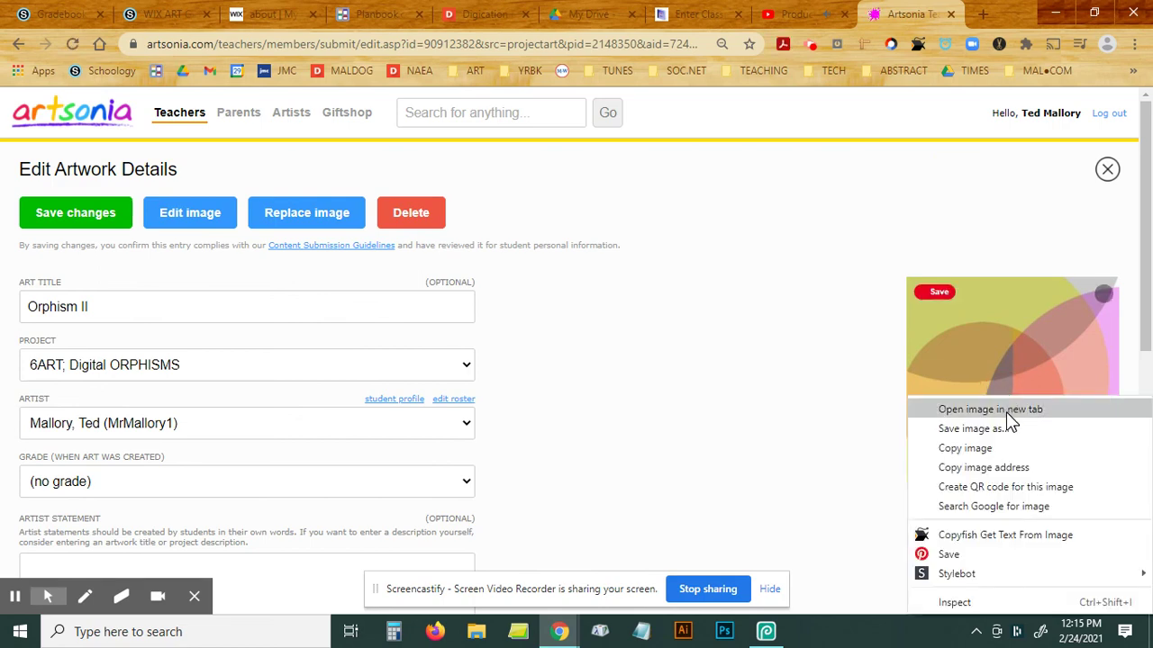
click(1009, 410)
click(918, 14)
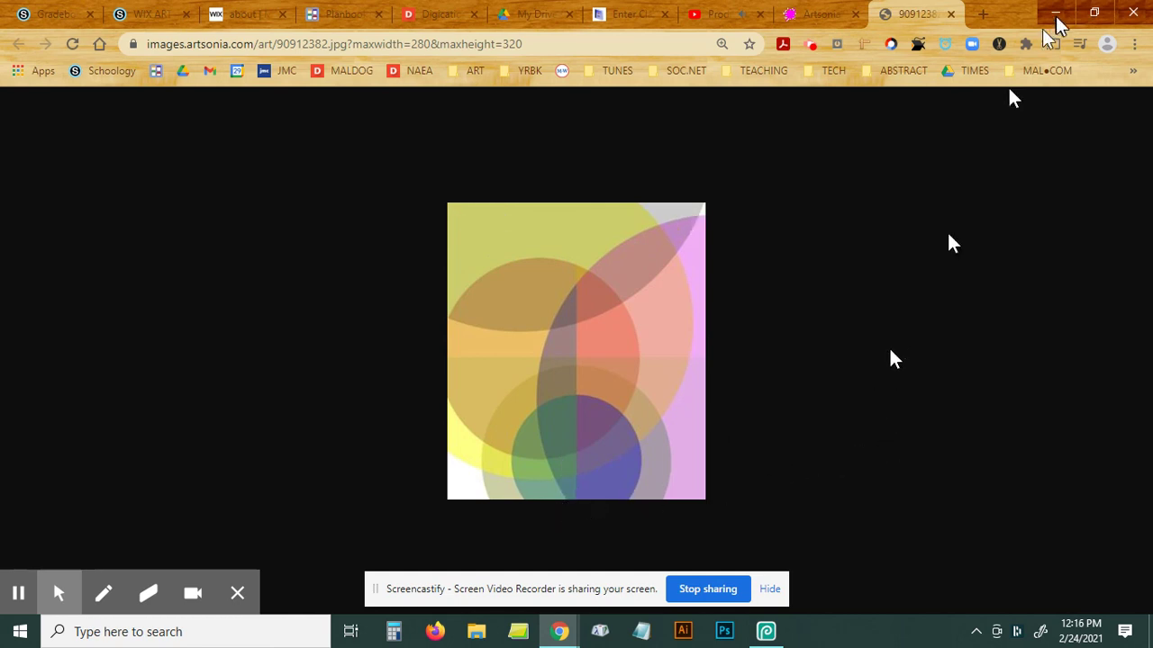
click(950, 15)
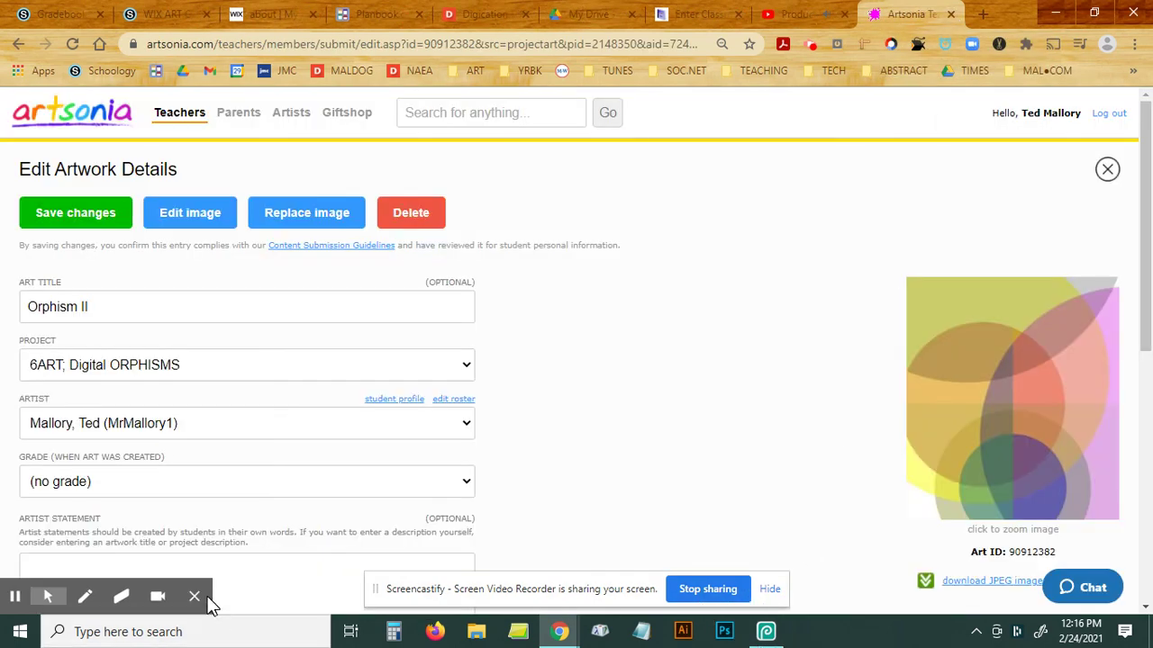